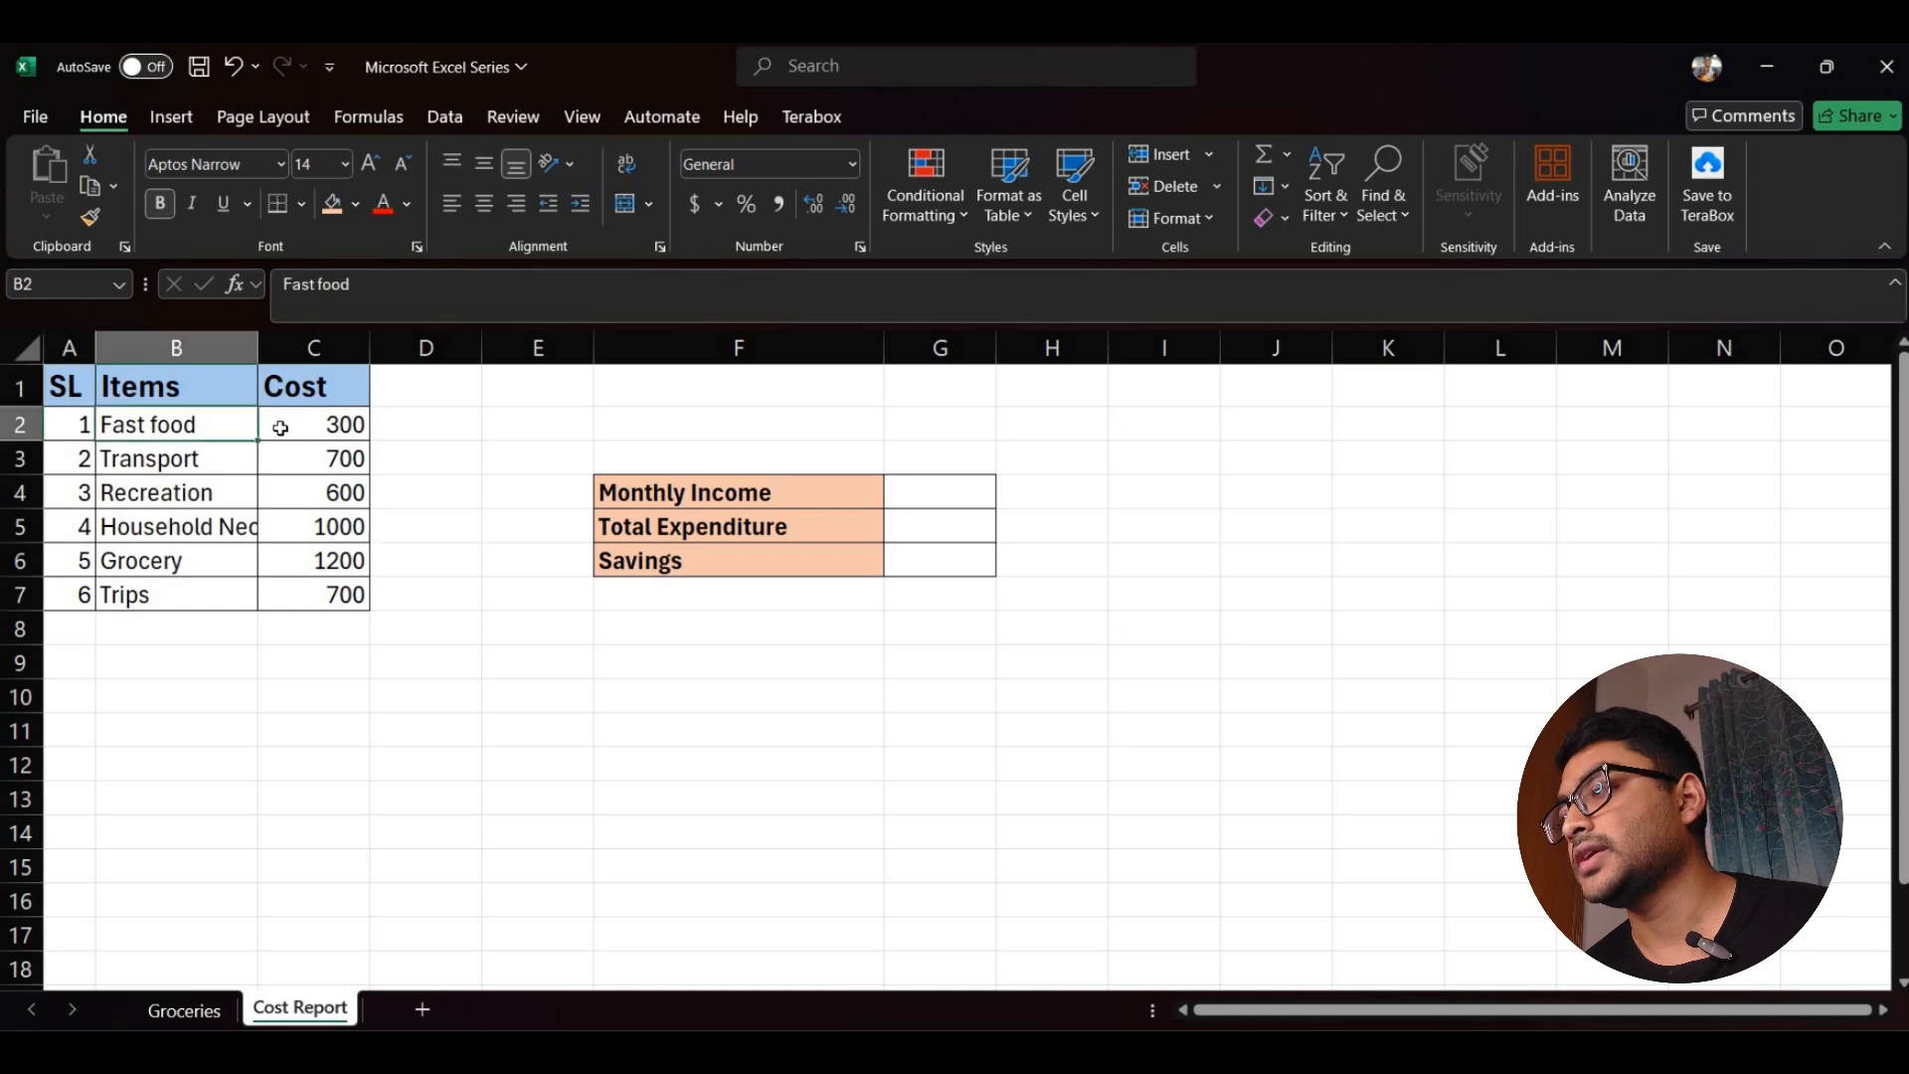
Step: Examine the item names and costs in the Cost Report table, including the full text of the cut-off item in B5
left_click(299, 426)
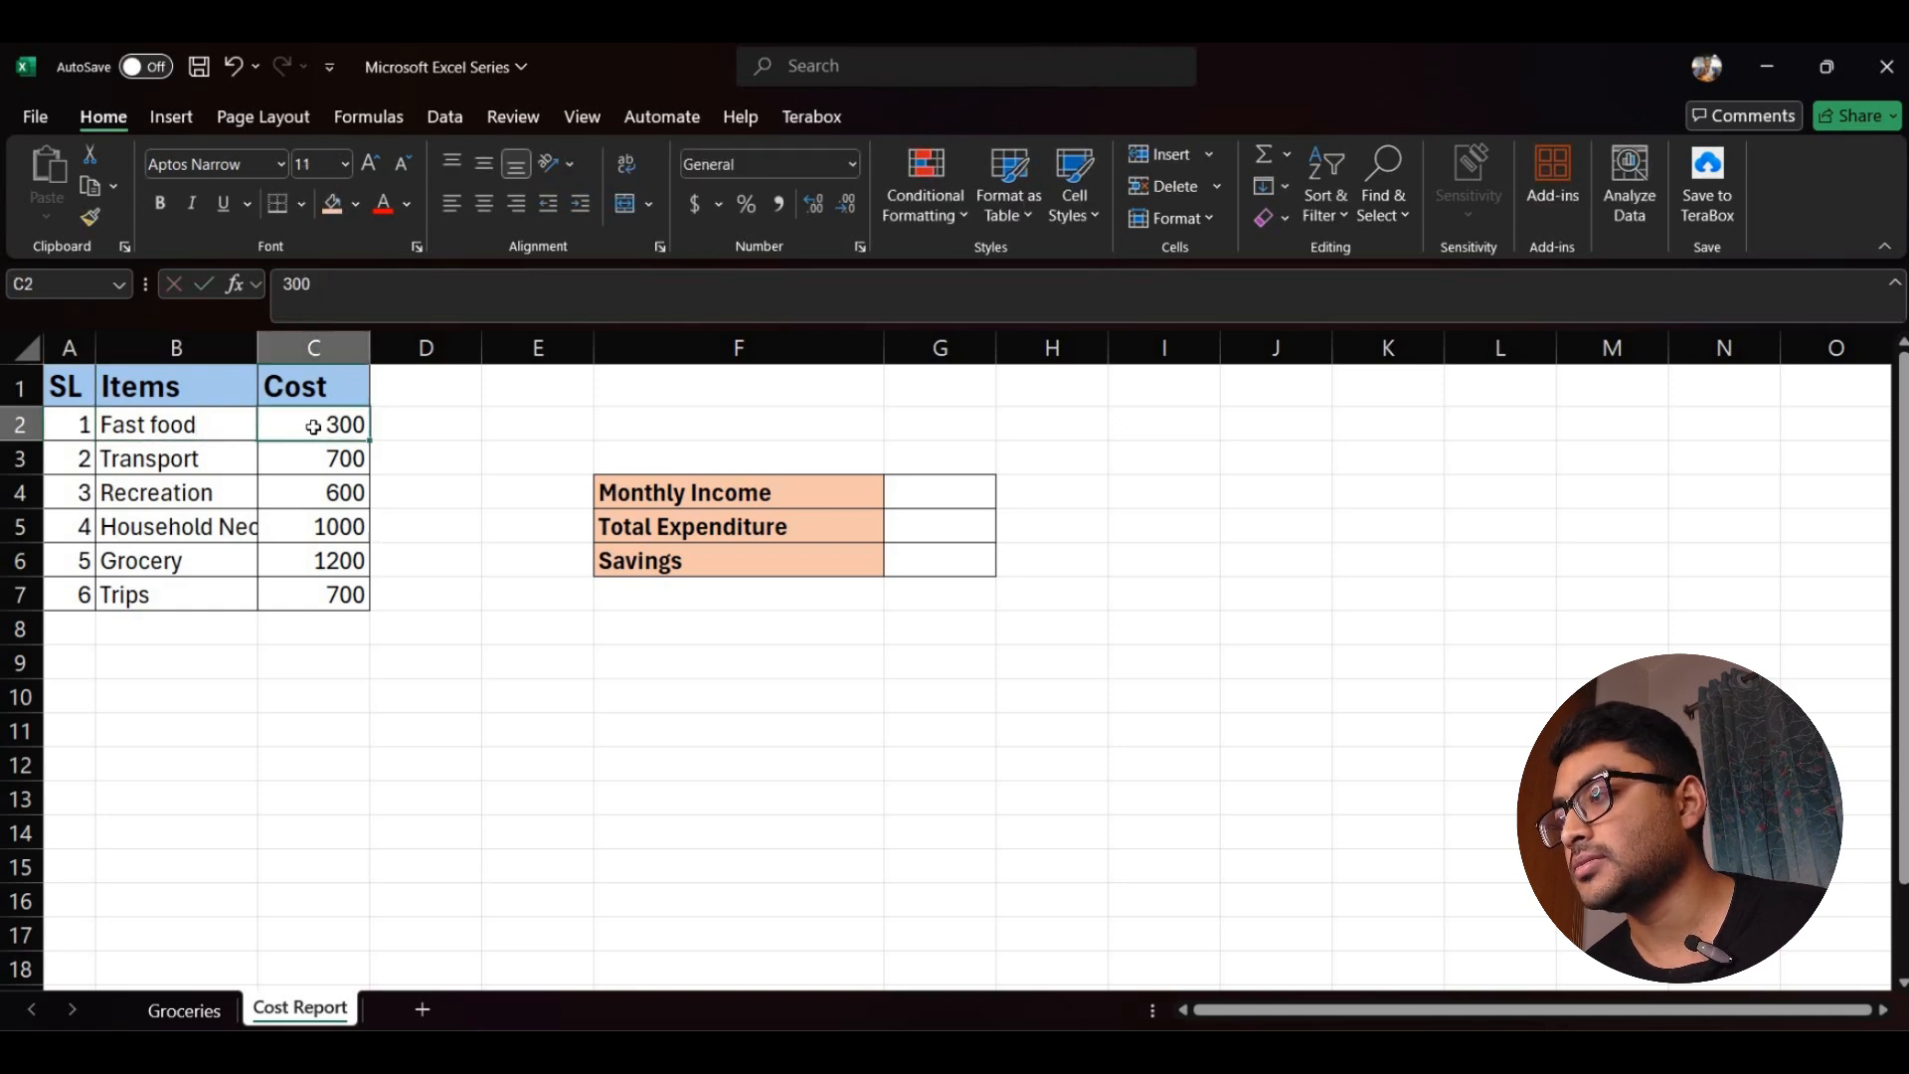
left_click(311, 597, "shift")
left_click(322, 424)
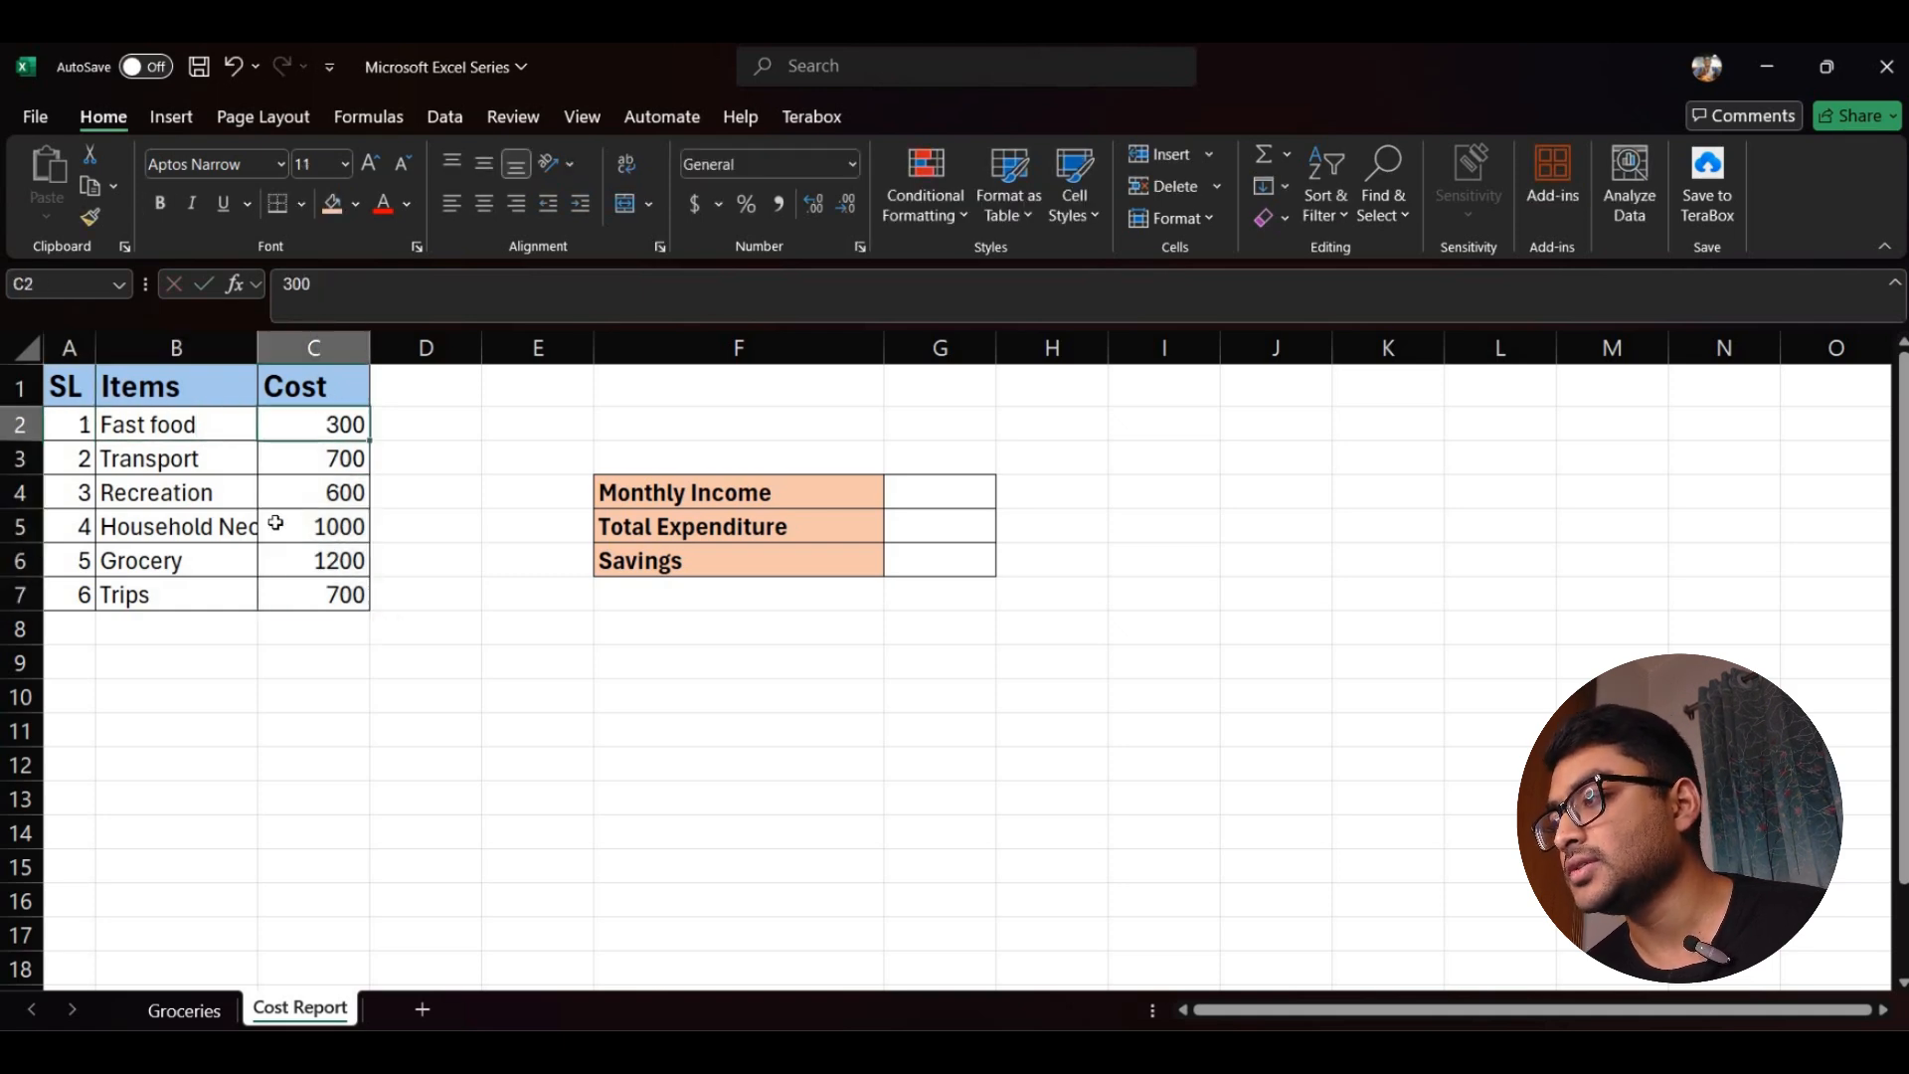
left_click(194, 426)
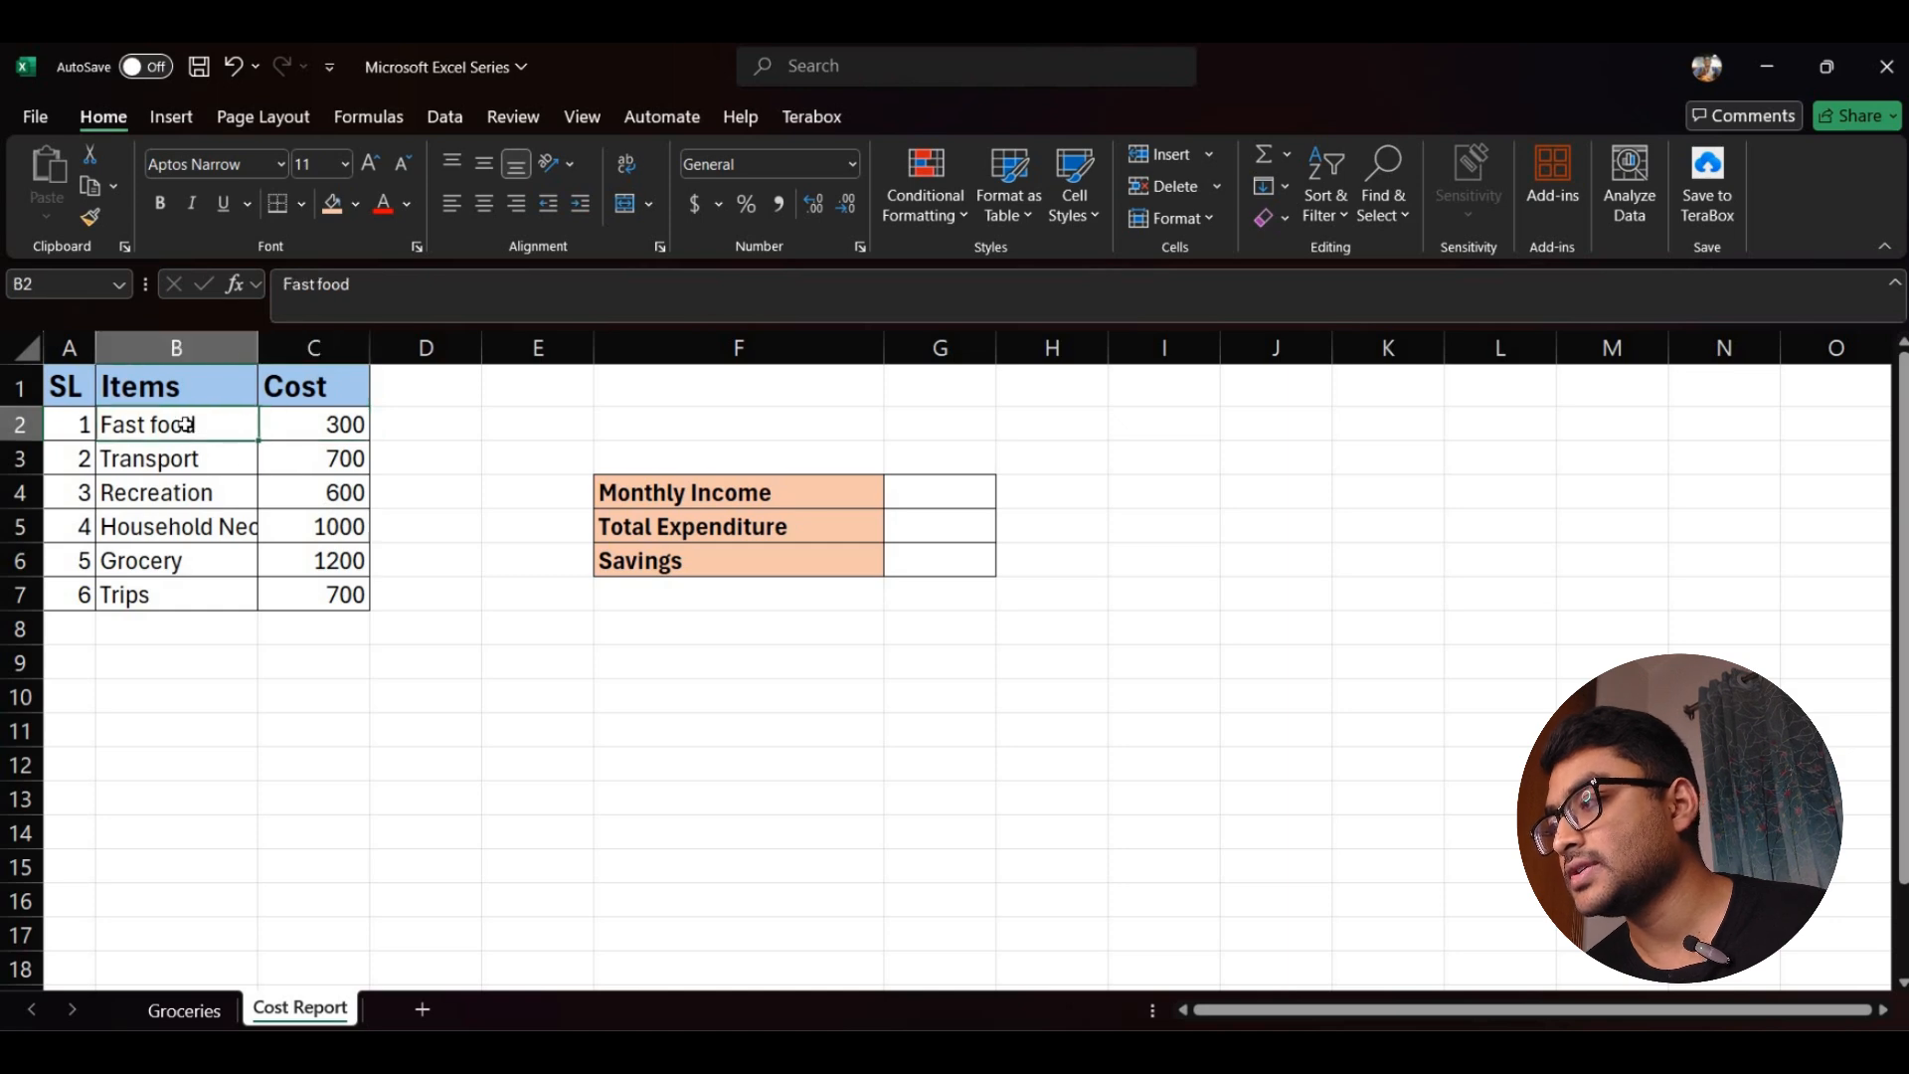
left_click(184, 489, "shift")
left_click(176, 528)
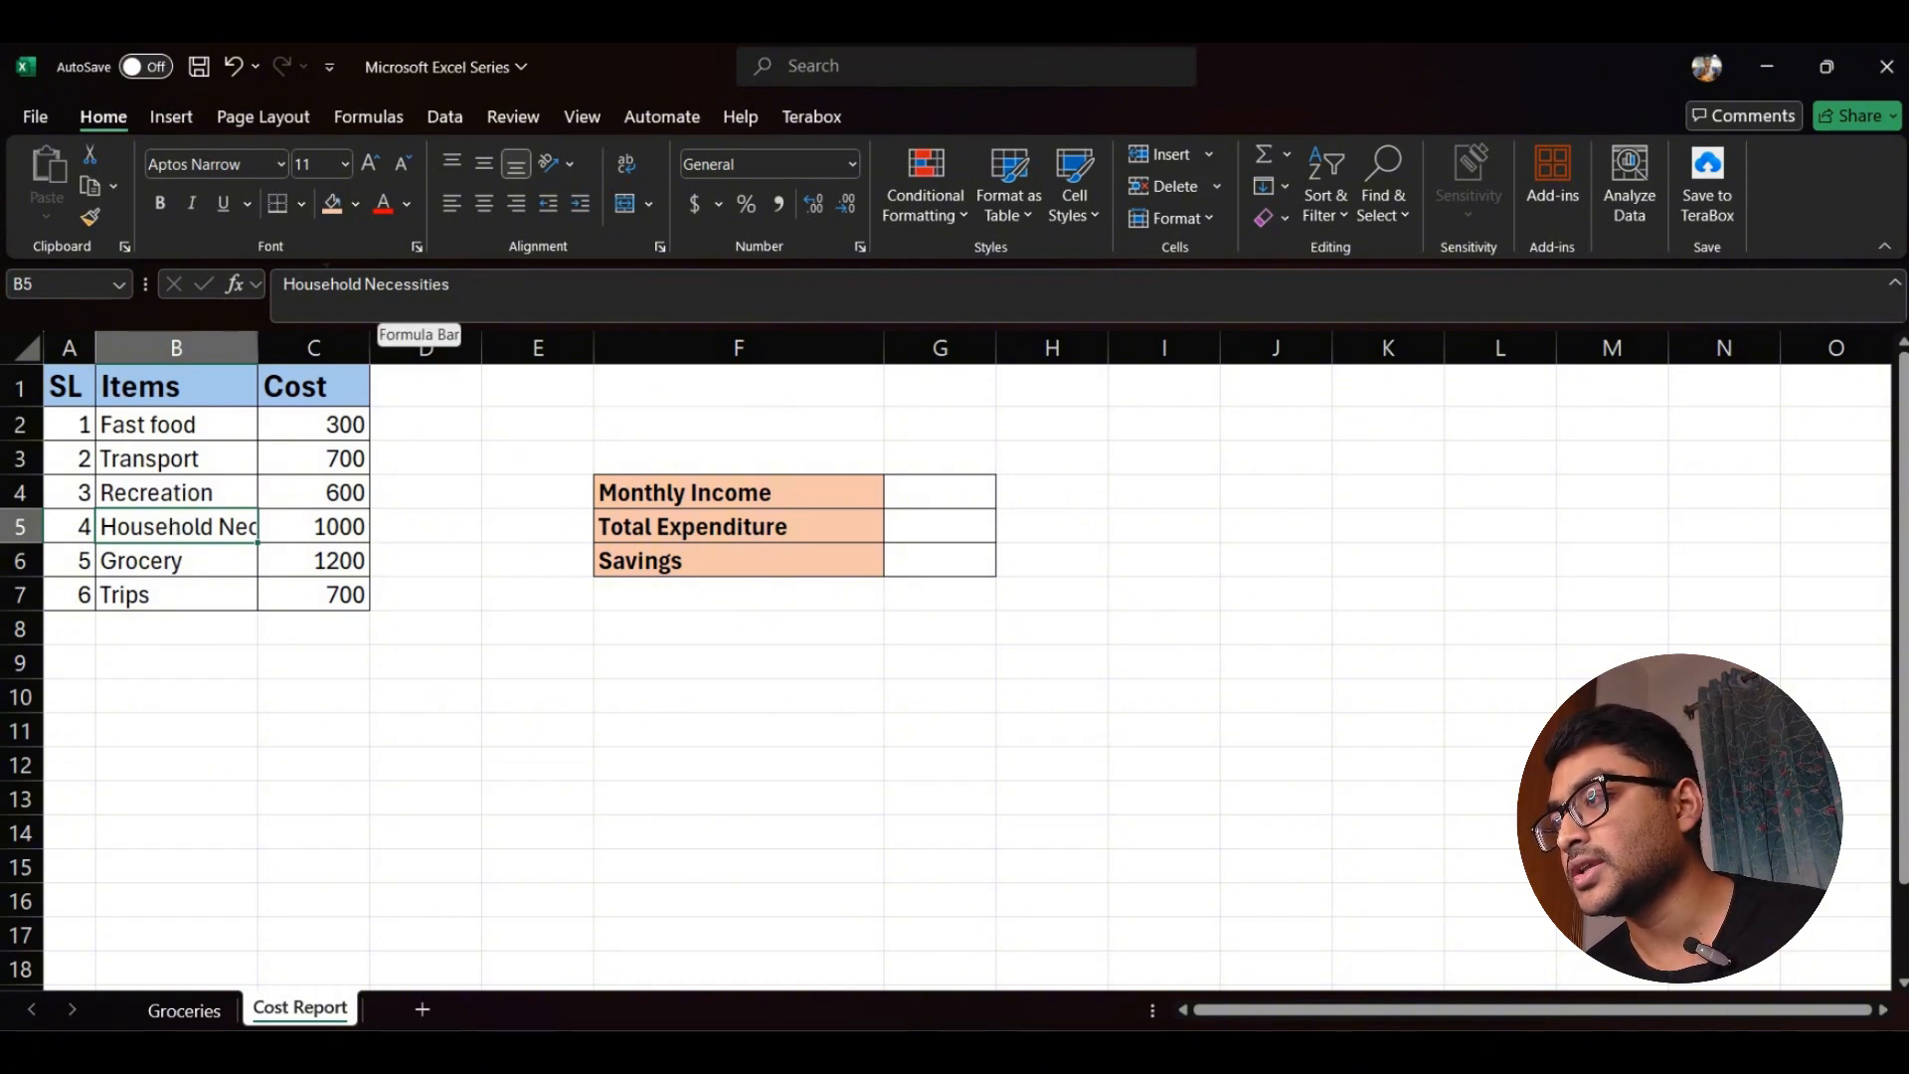
left_click_drag(450, 285, 282, 284)
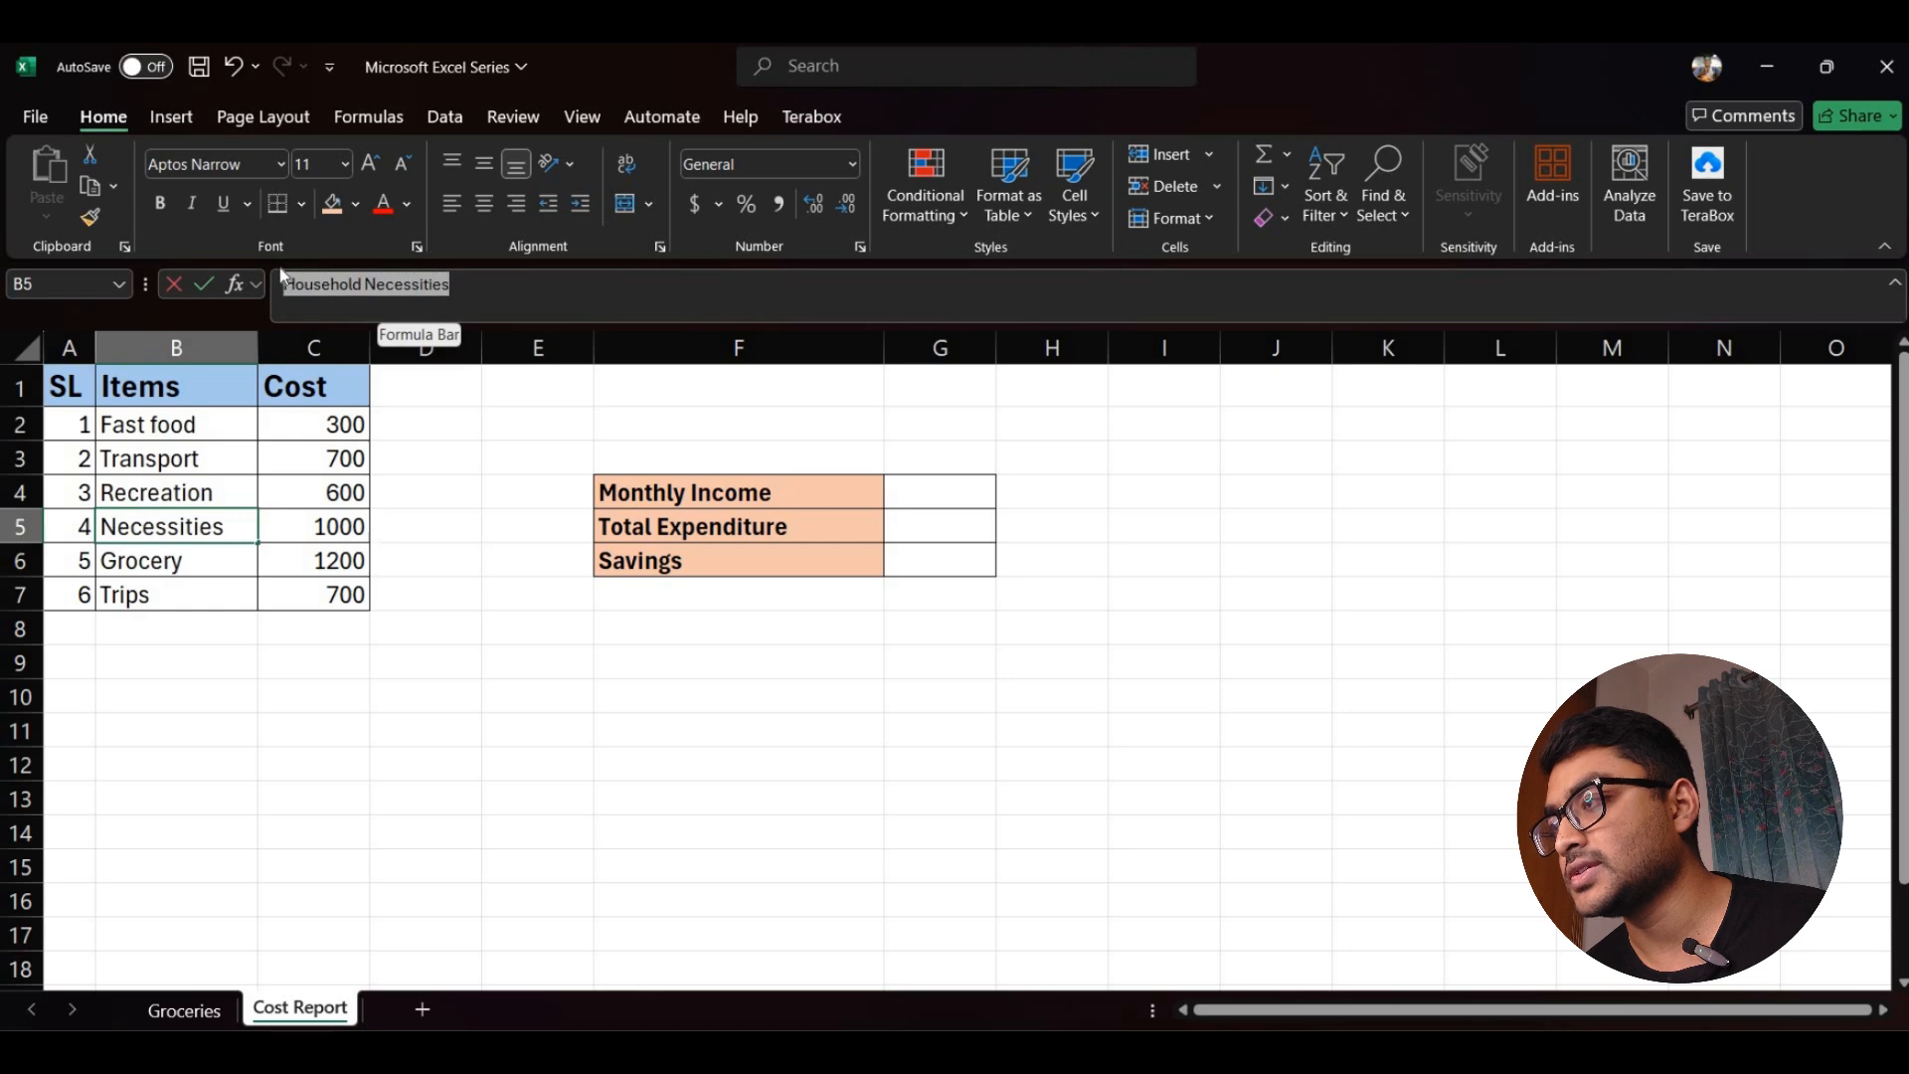
left_click(308, 541)
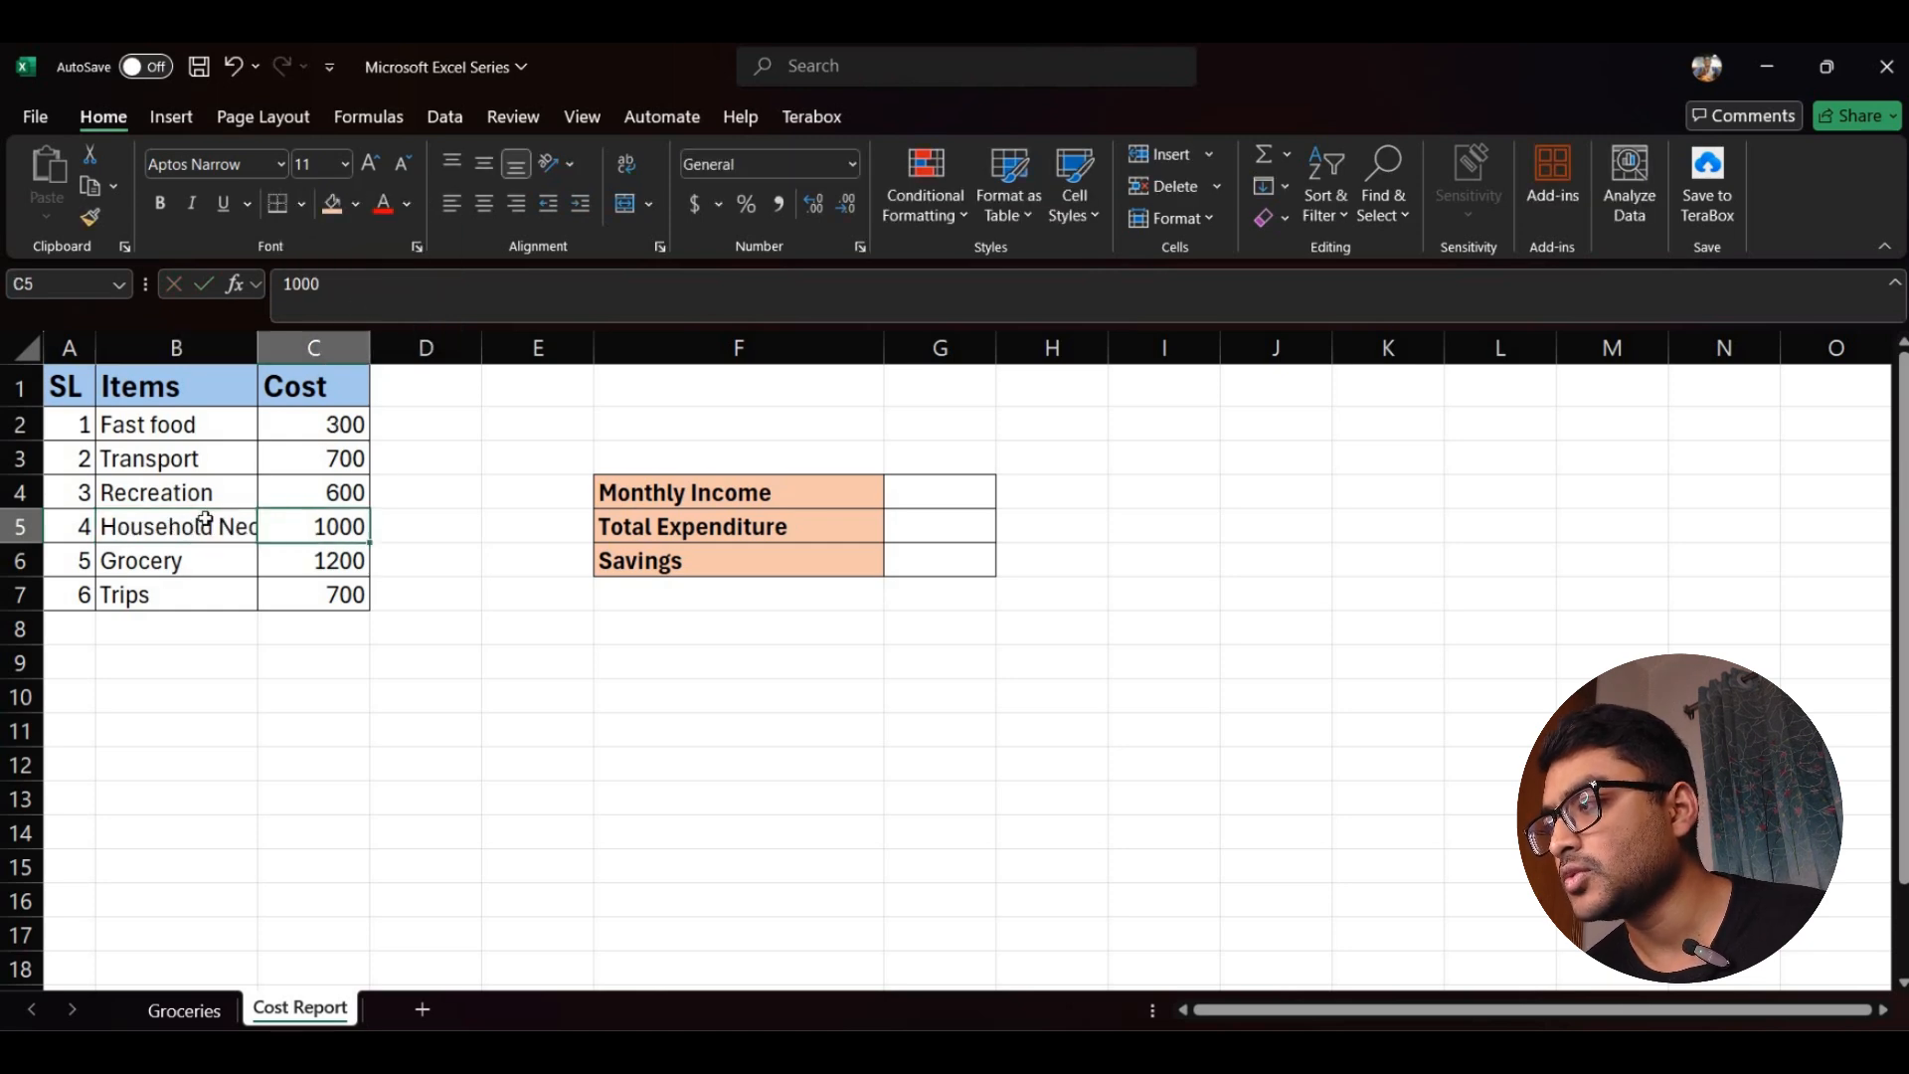
Step: Wrap the text of the Household Necessities item in B5 and slightly widen column B
key("Left")
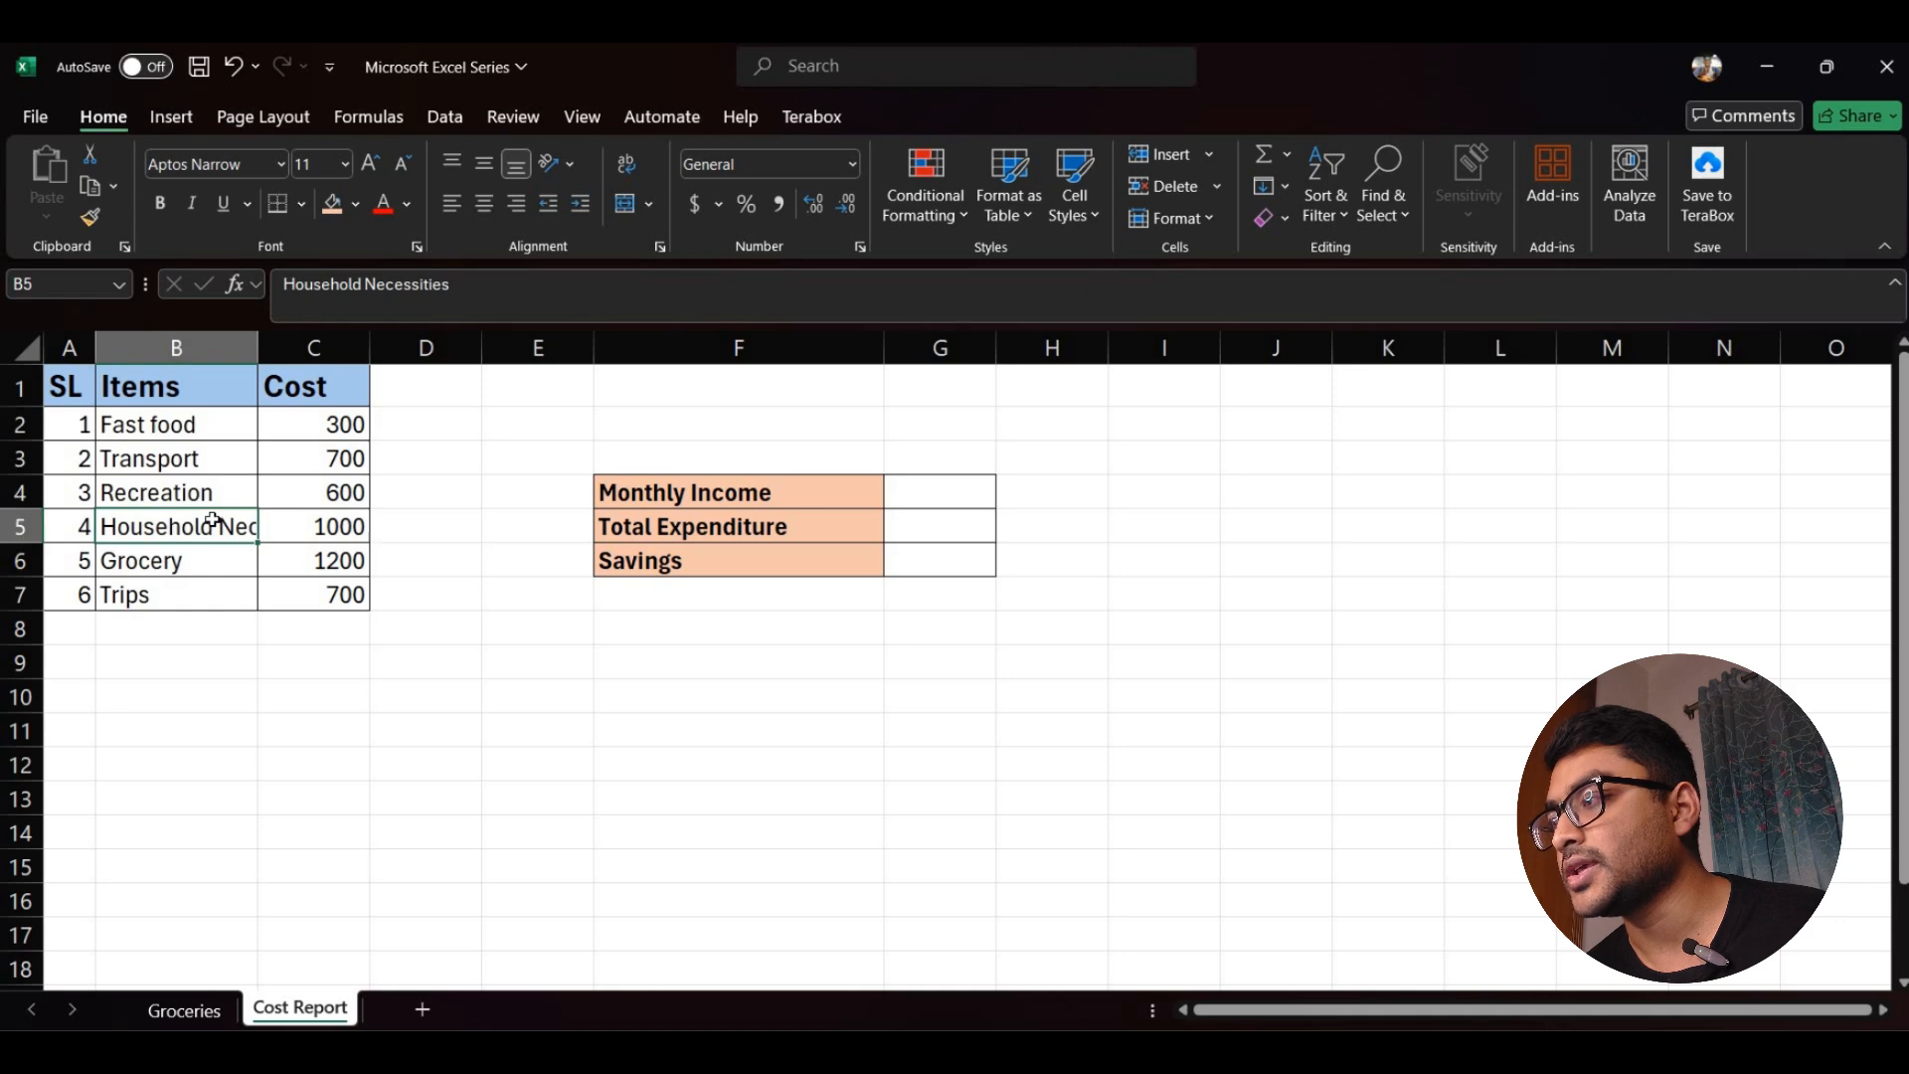
left_click(627, 169)
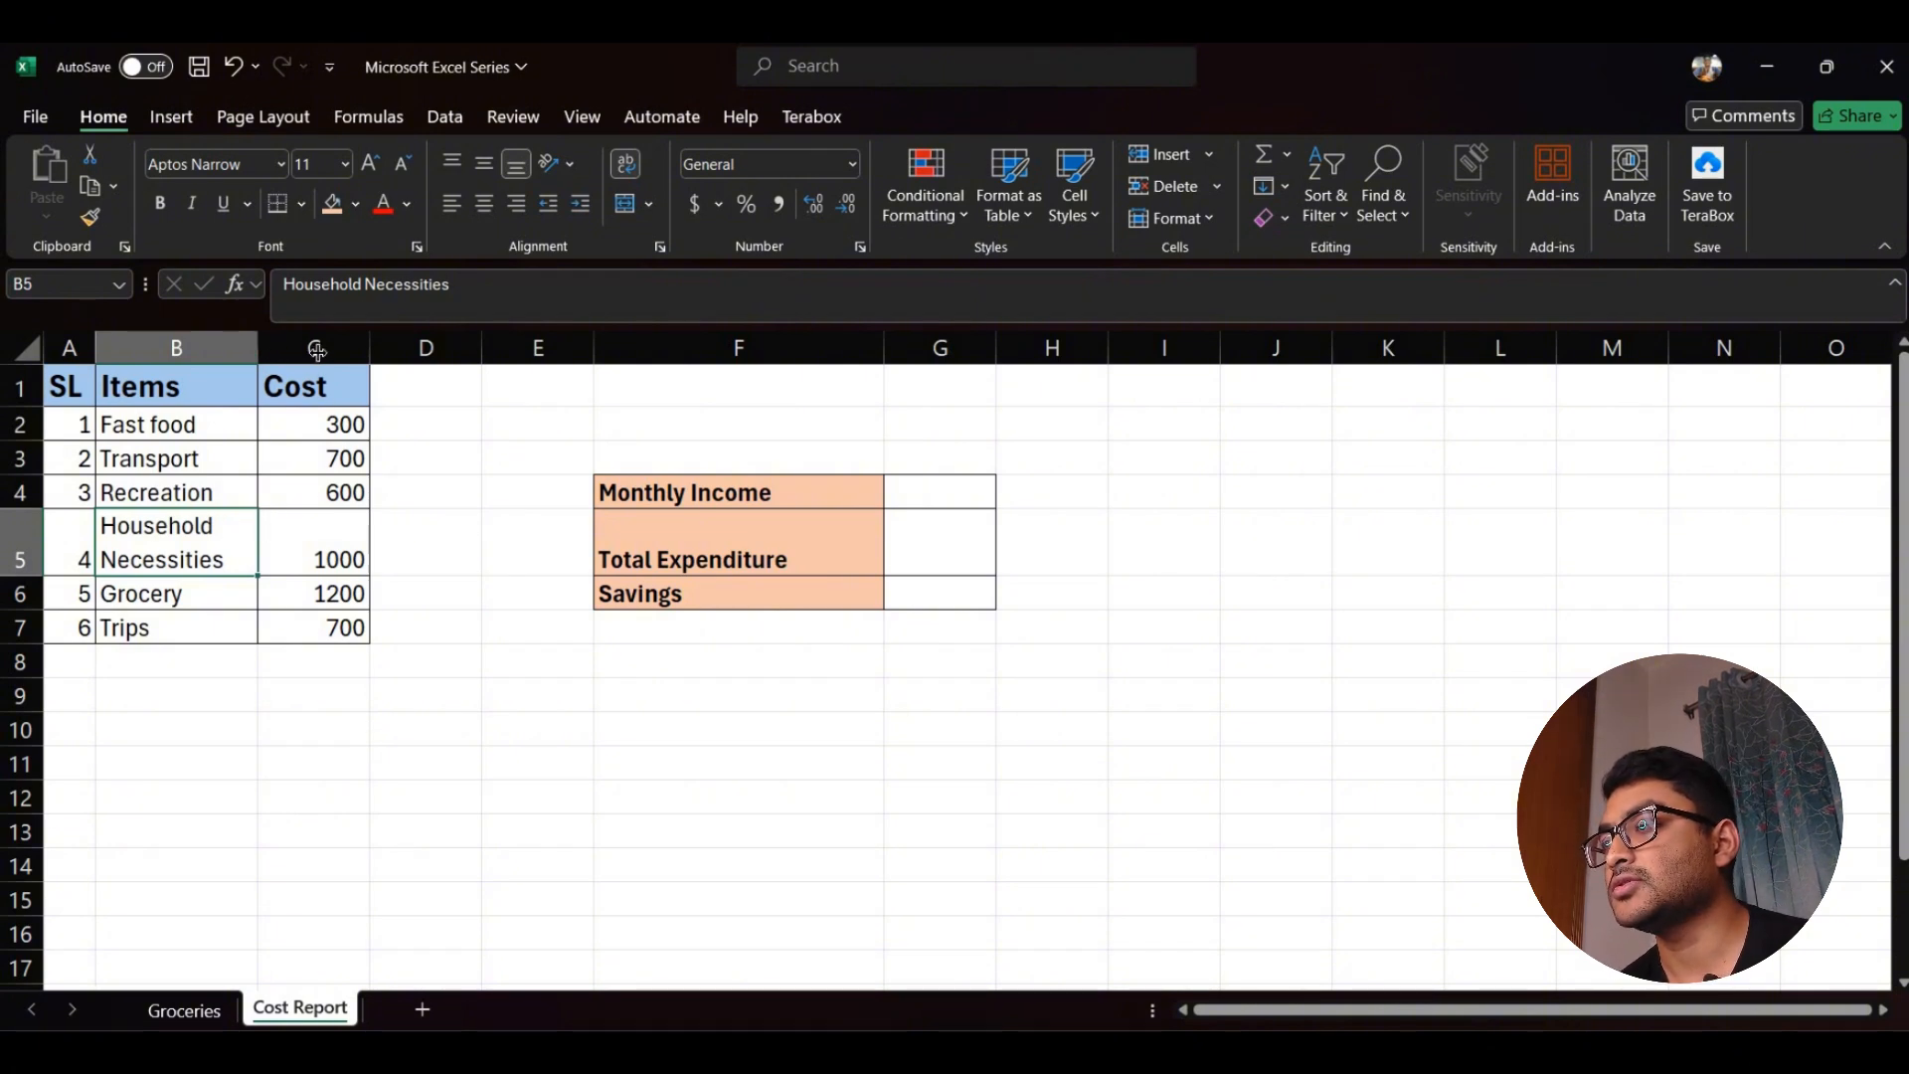
left_click_drag(258, 343, 260, 342)
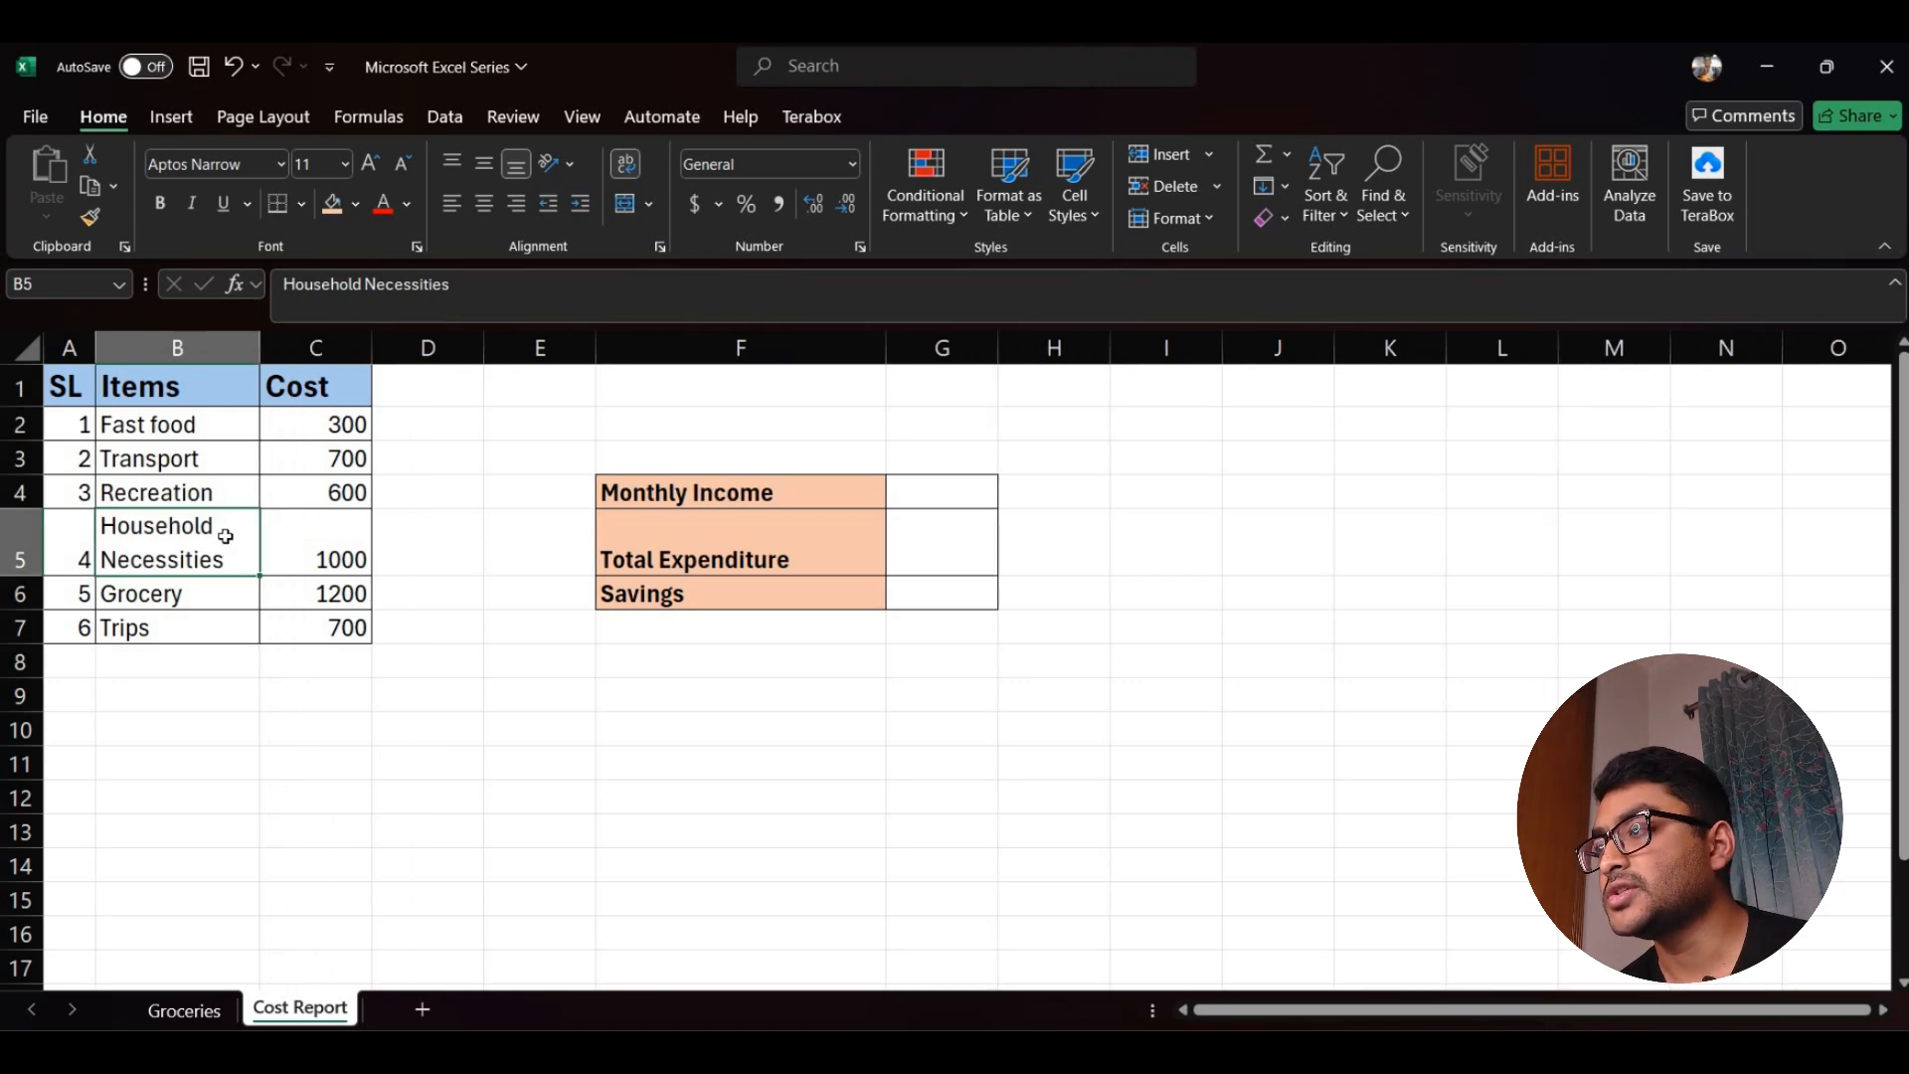
left_click(324, 517)
left_click(322, 419)
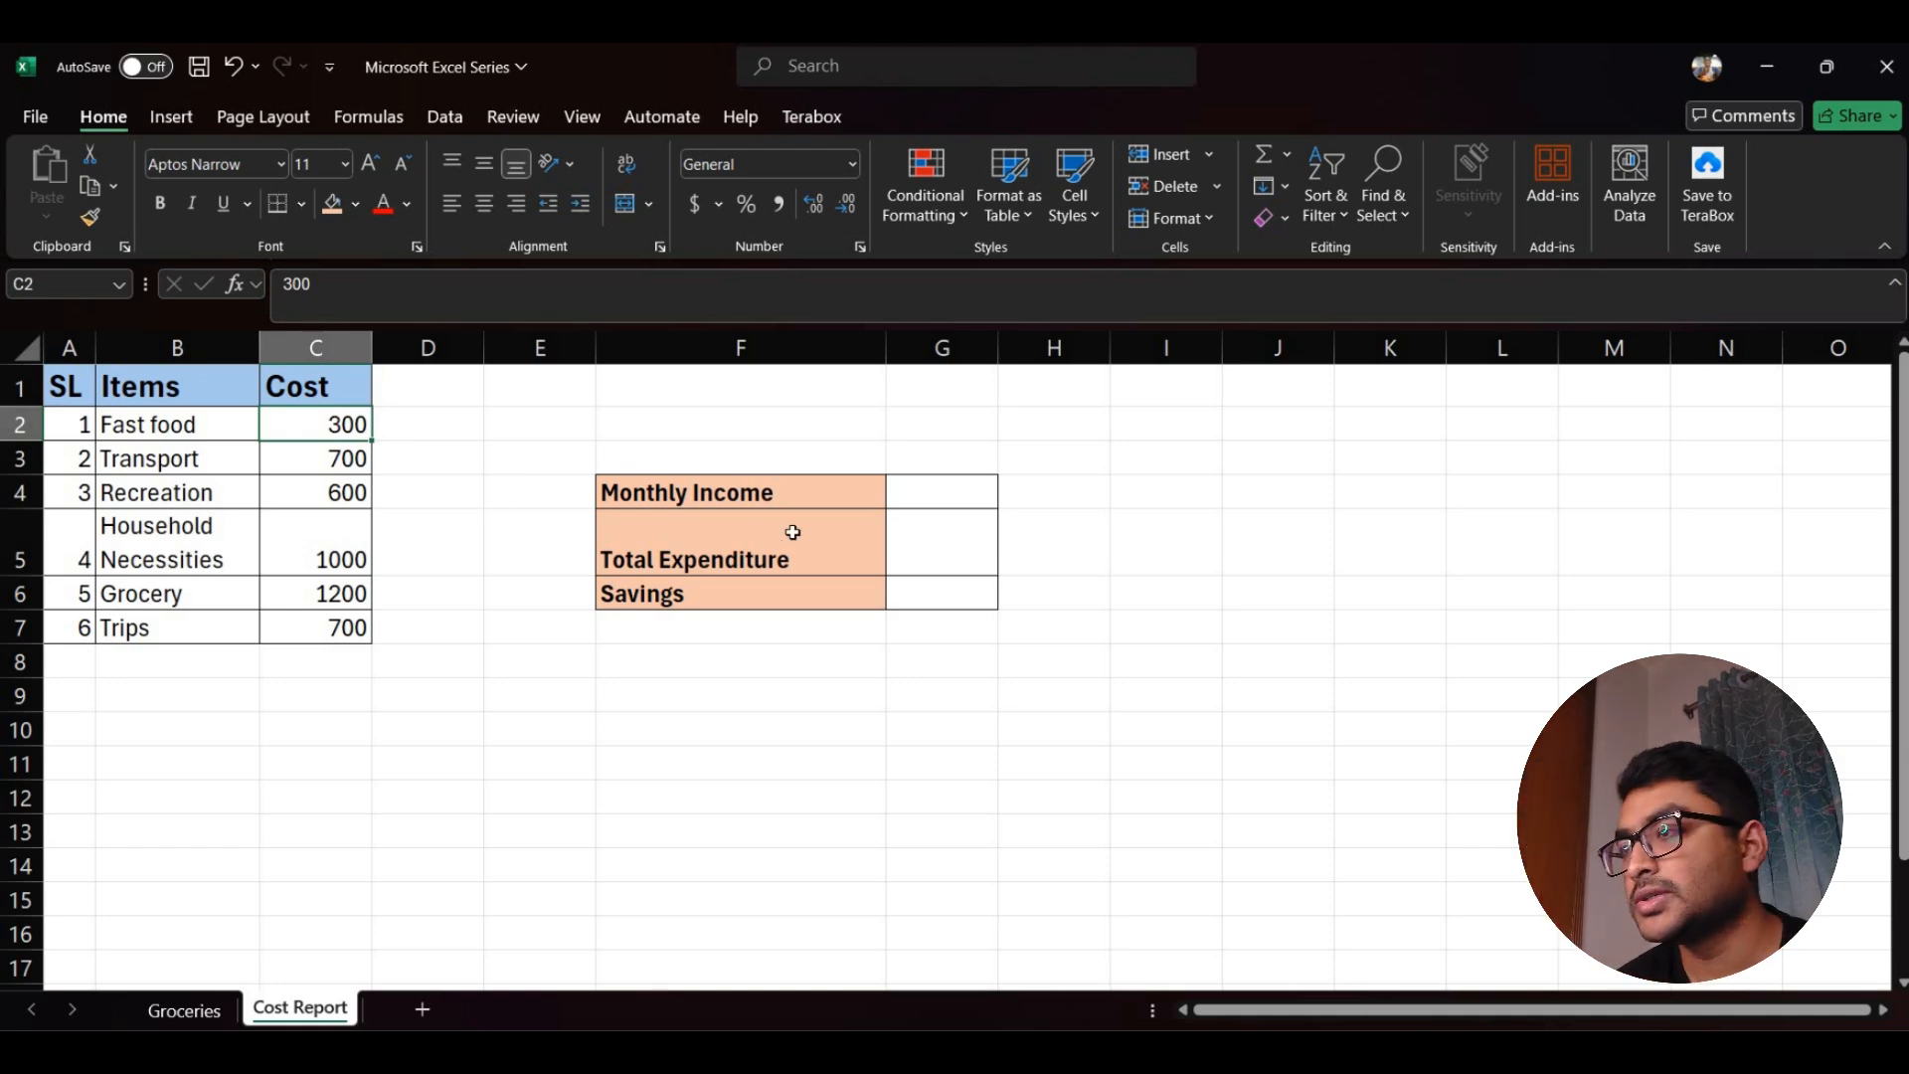
left_click(725, 494)
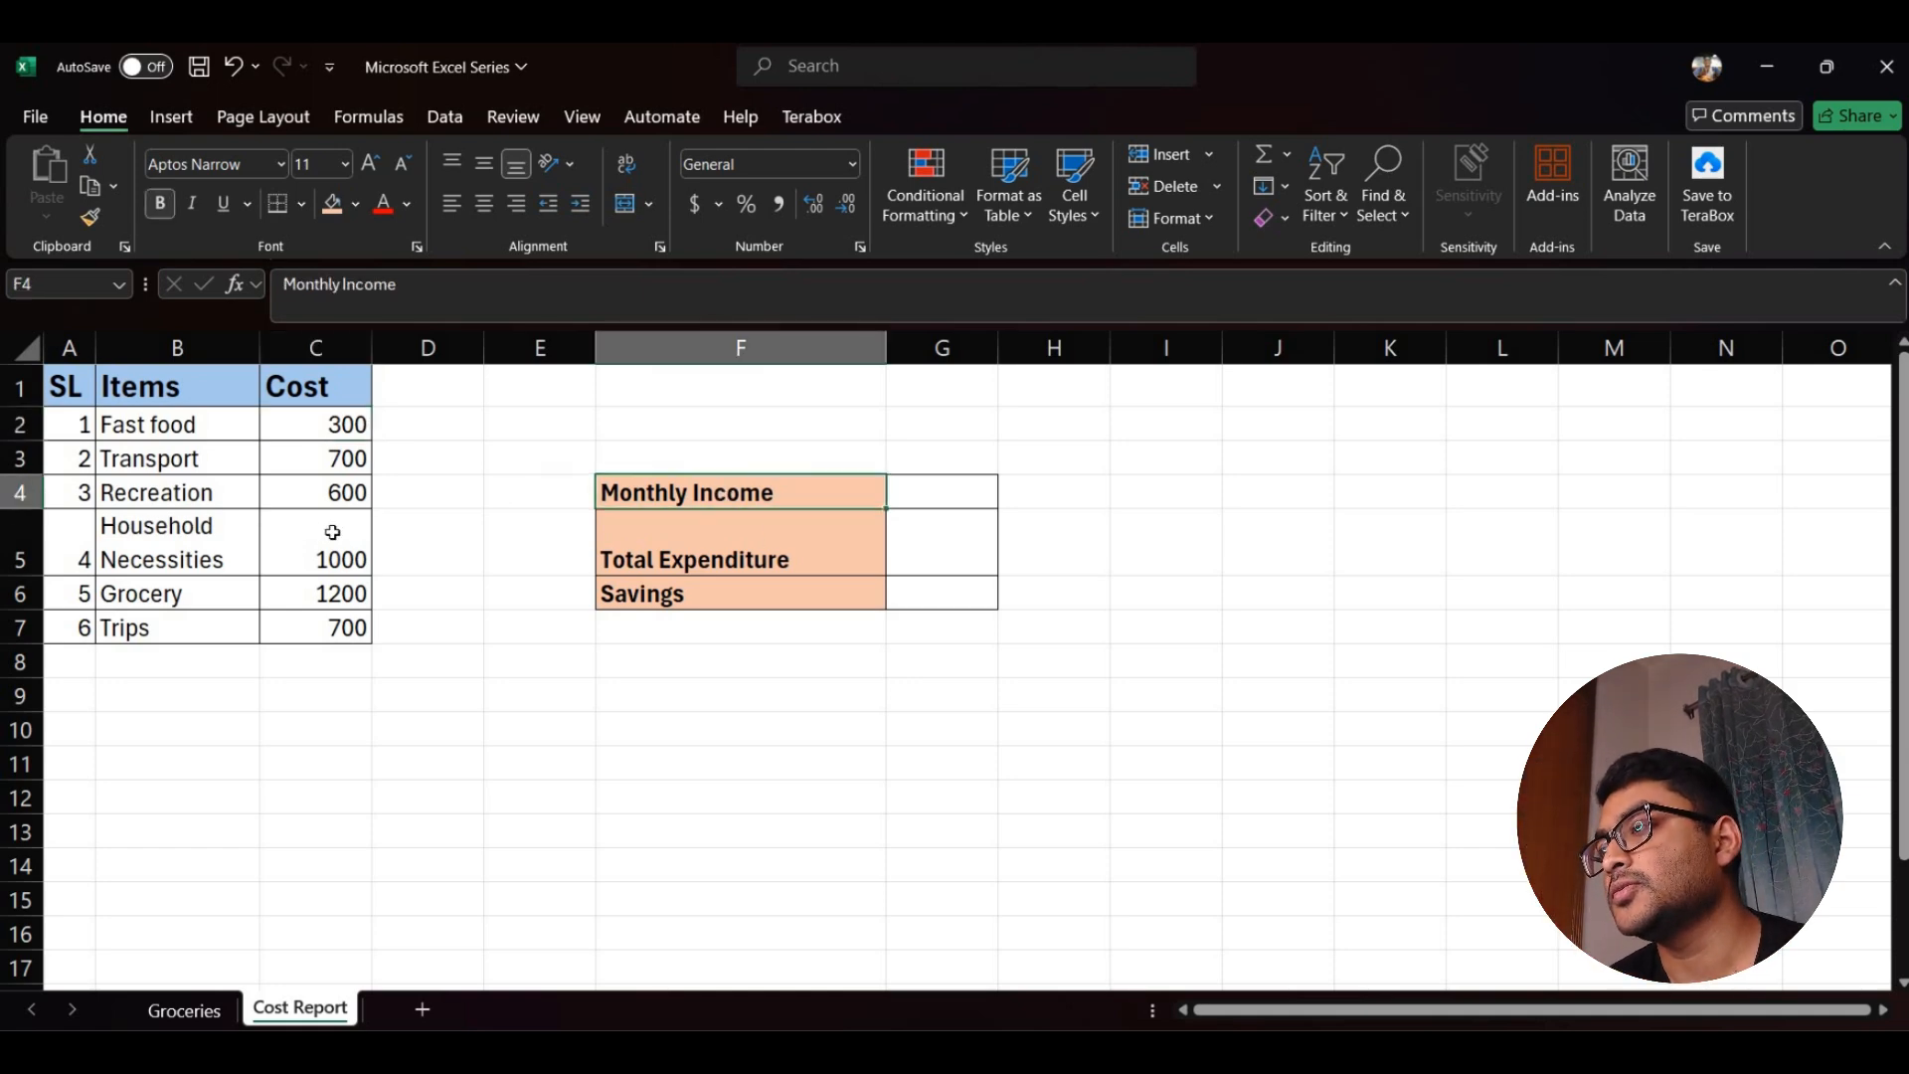
Step: Enter 6000 as the Monthly Income in G4
left_click(938, 497)
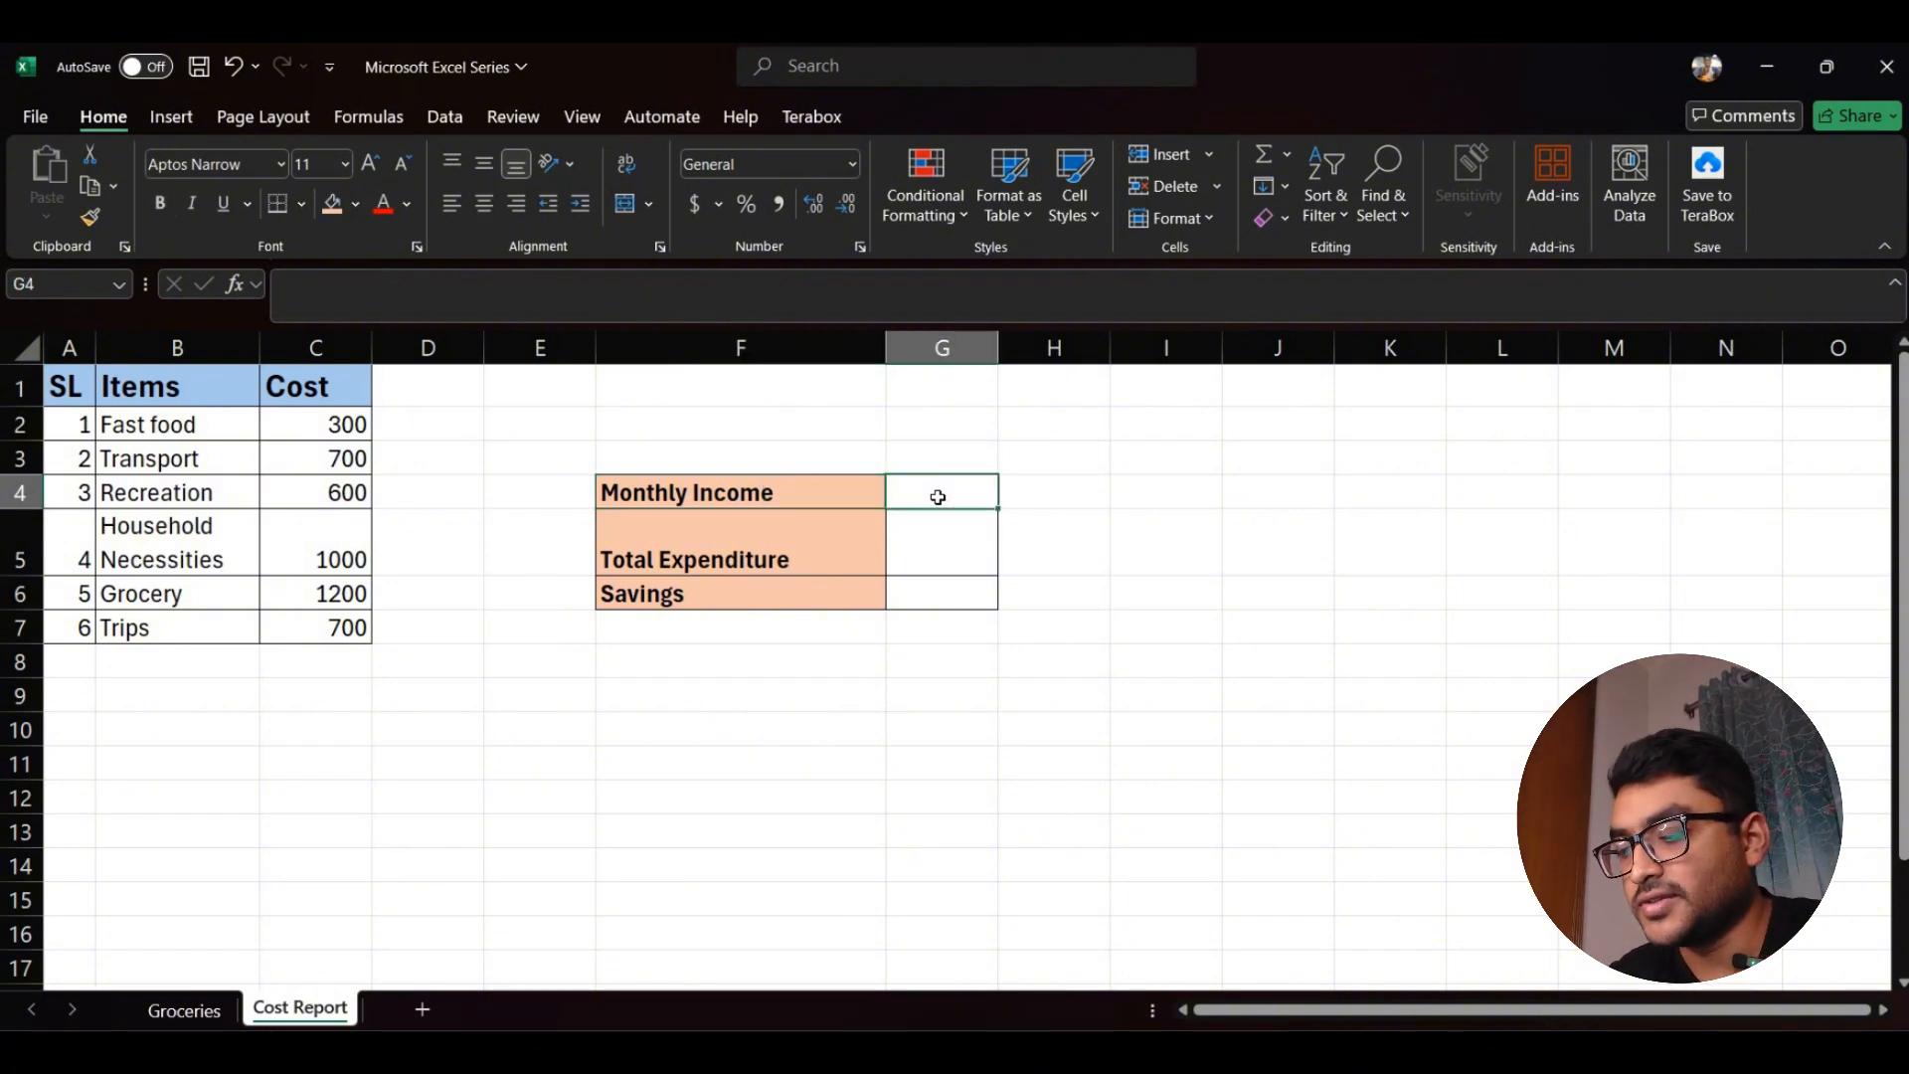
type("6000")
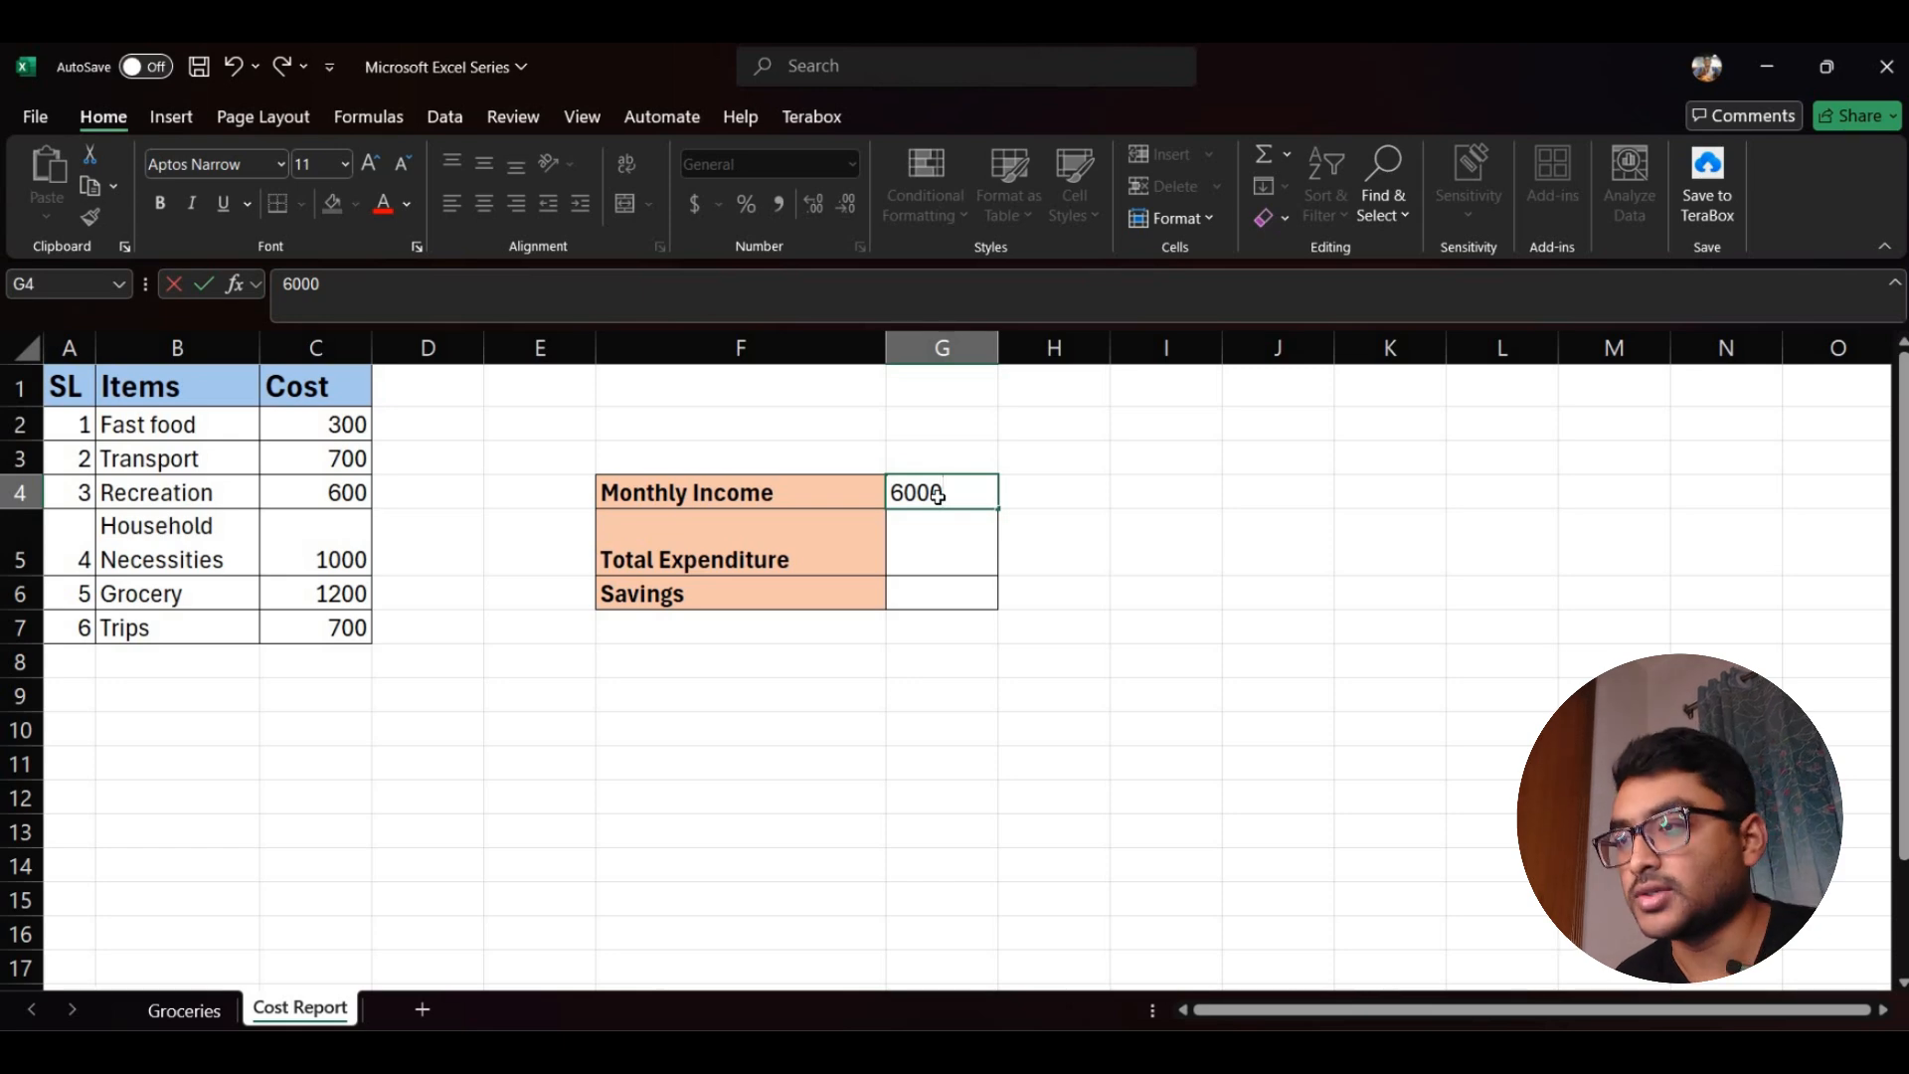
key("Return")
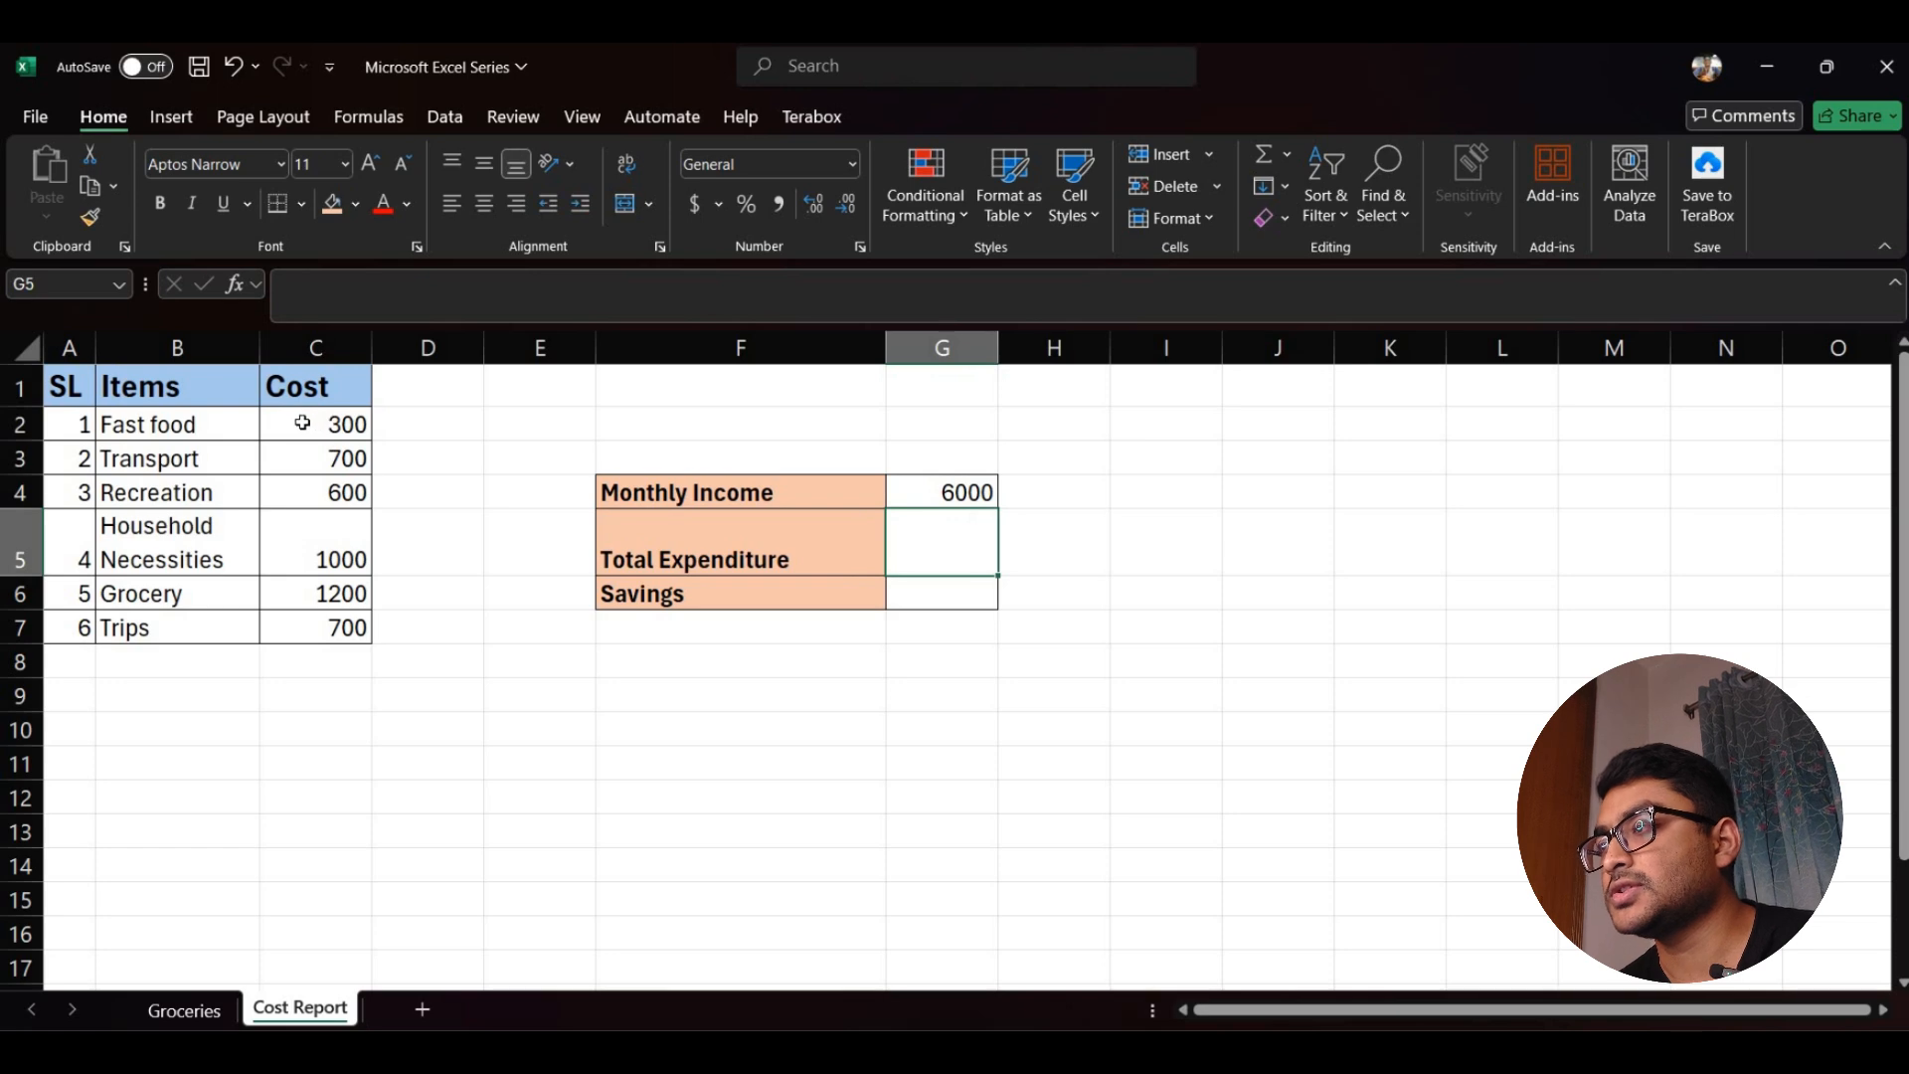
left_click_drag(303, 423, 318, 631)
left_click(360, 689)
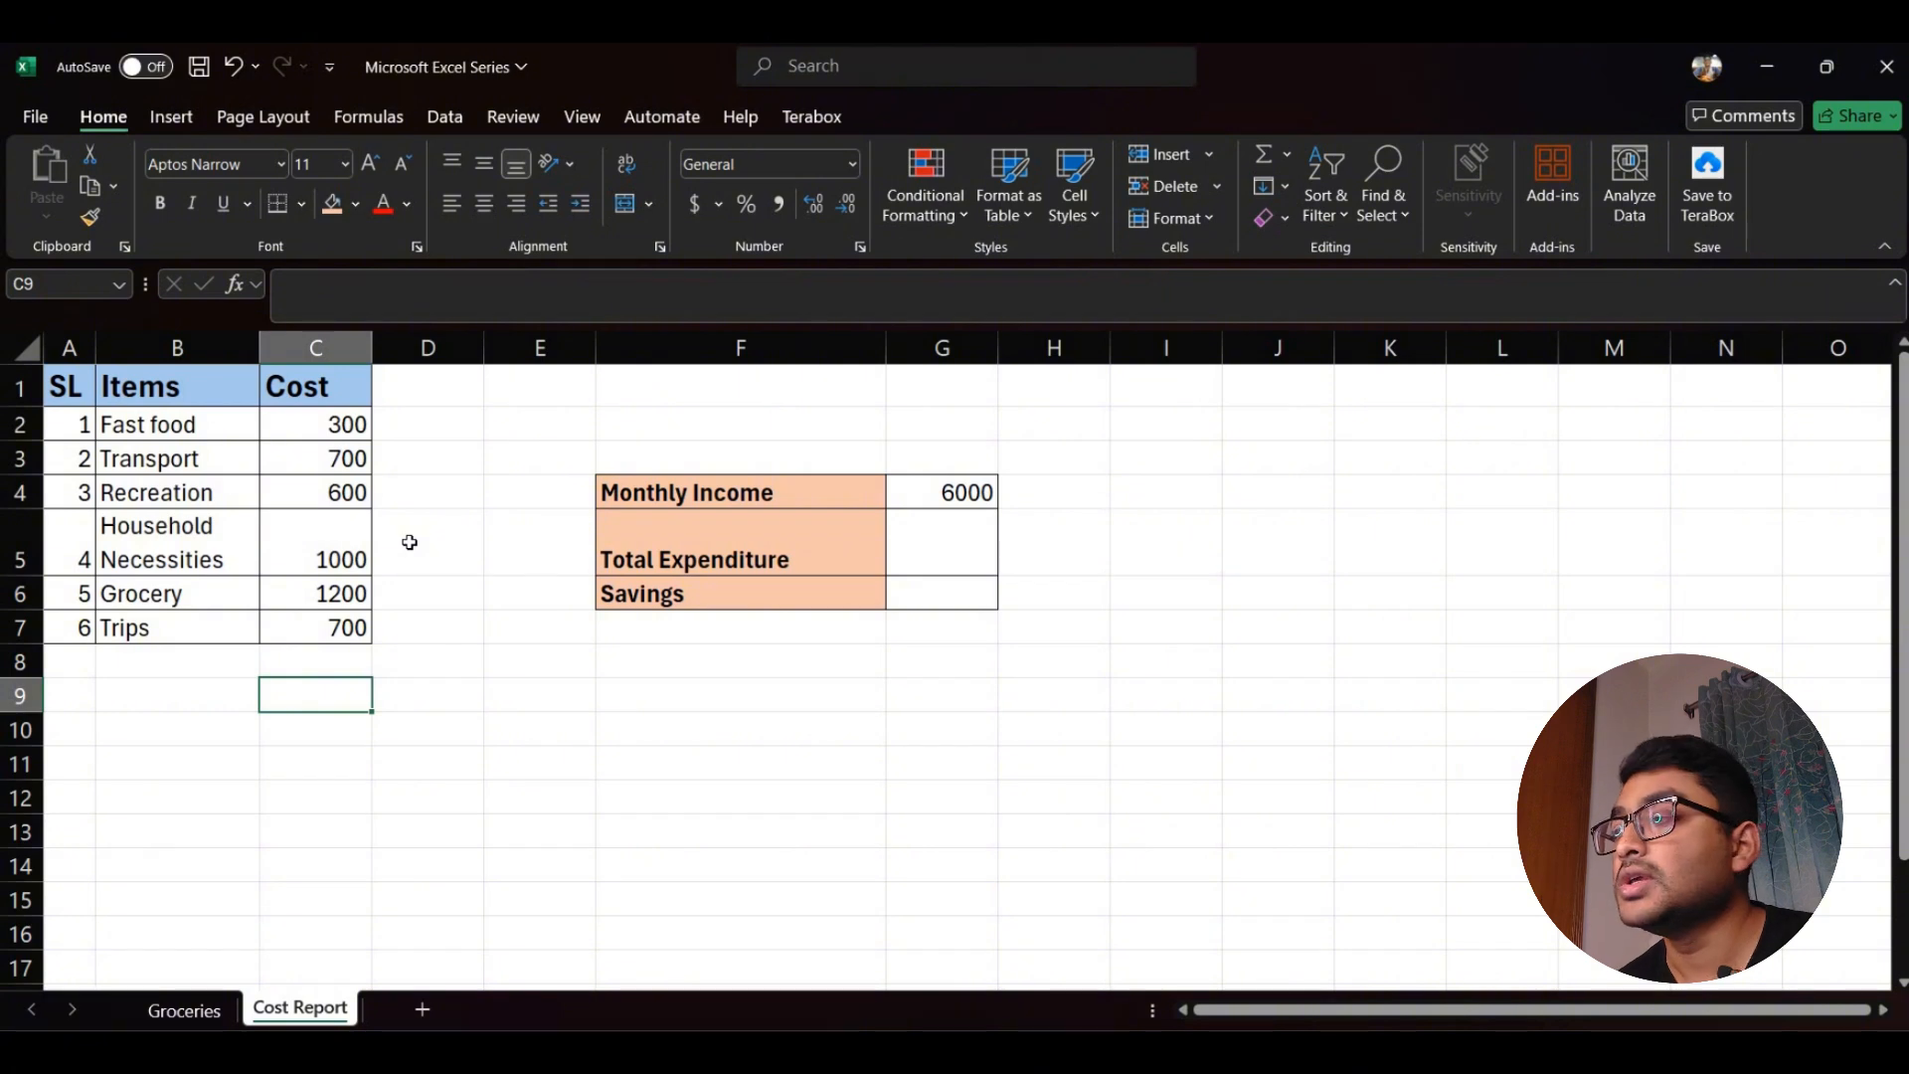
left_click(312, 421)
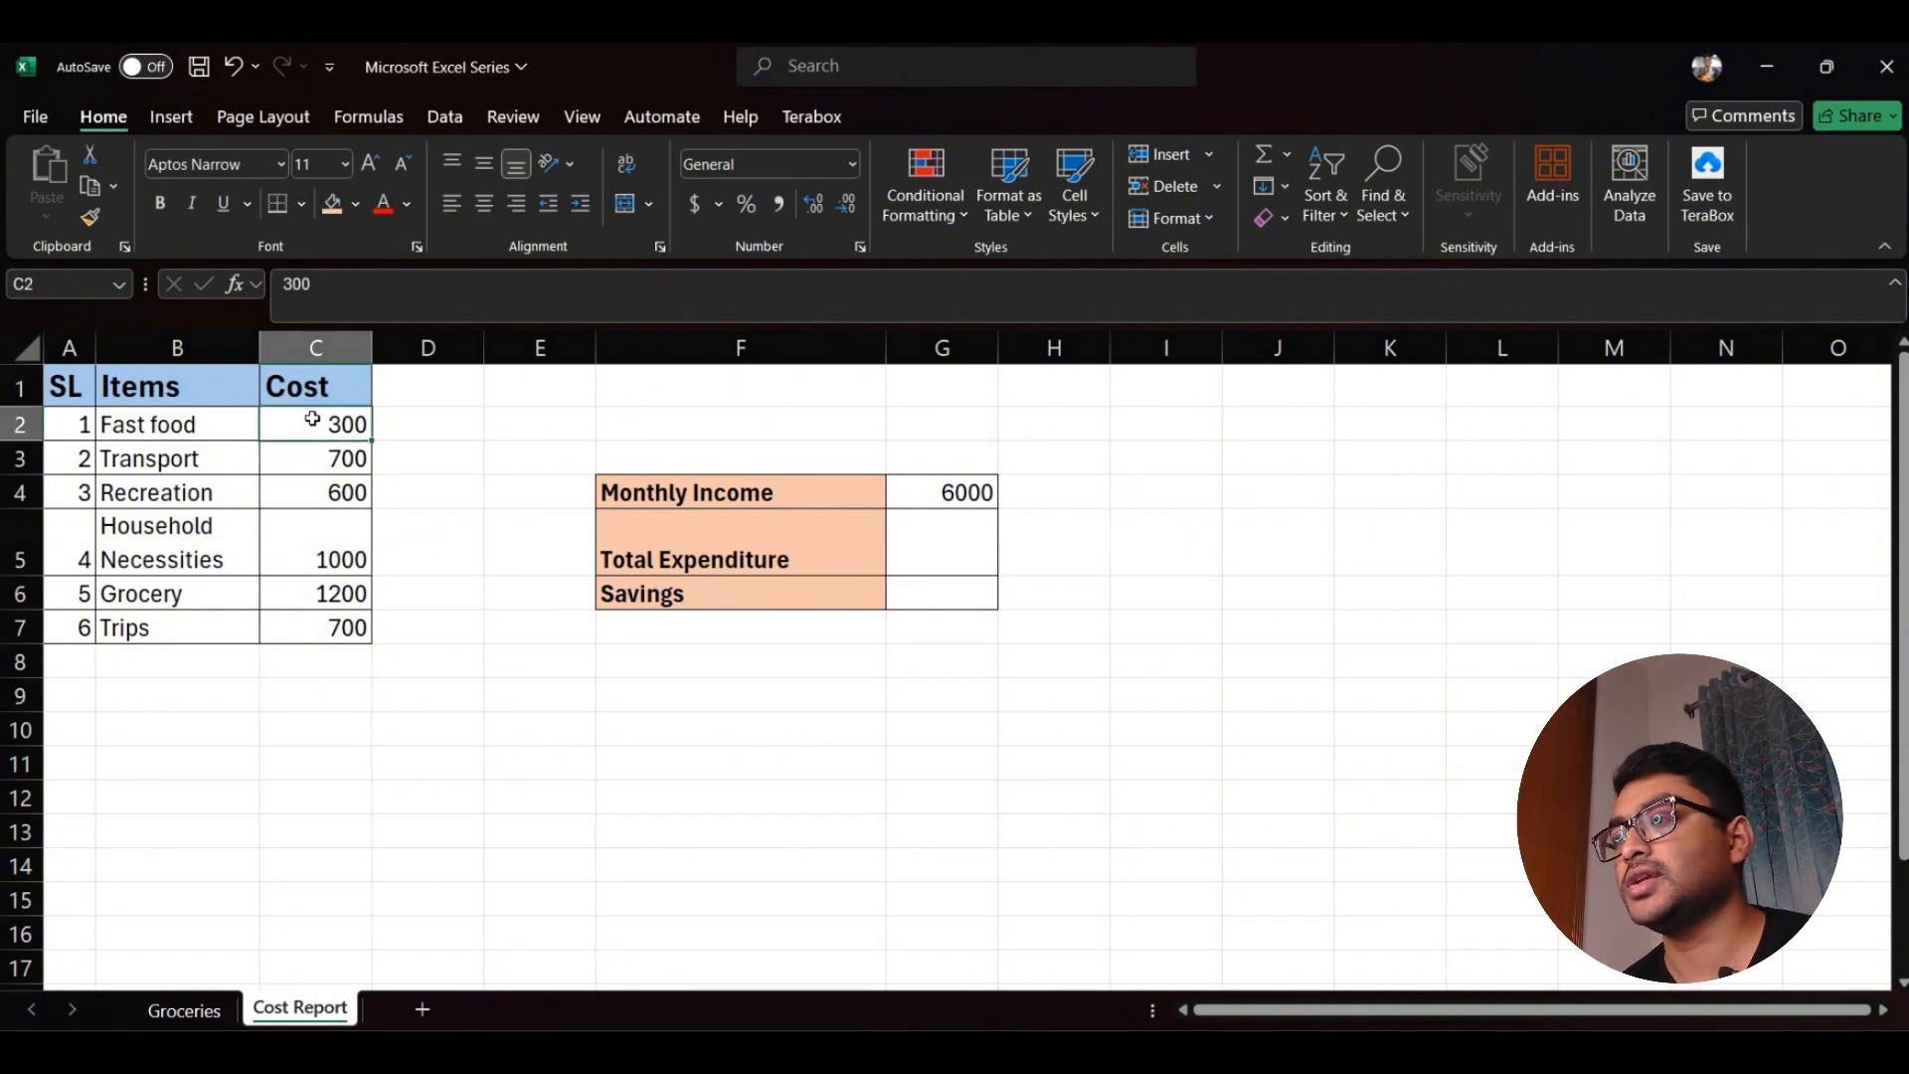
left_click(973, 541)
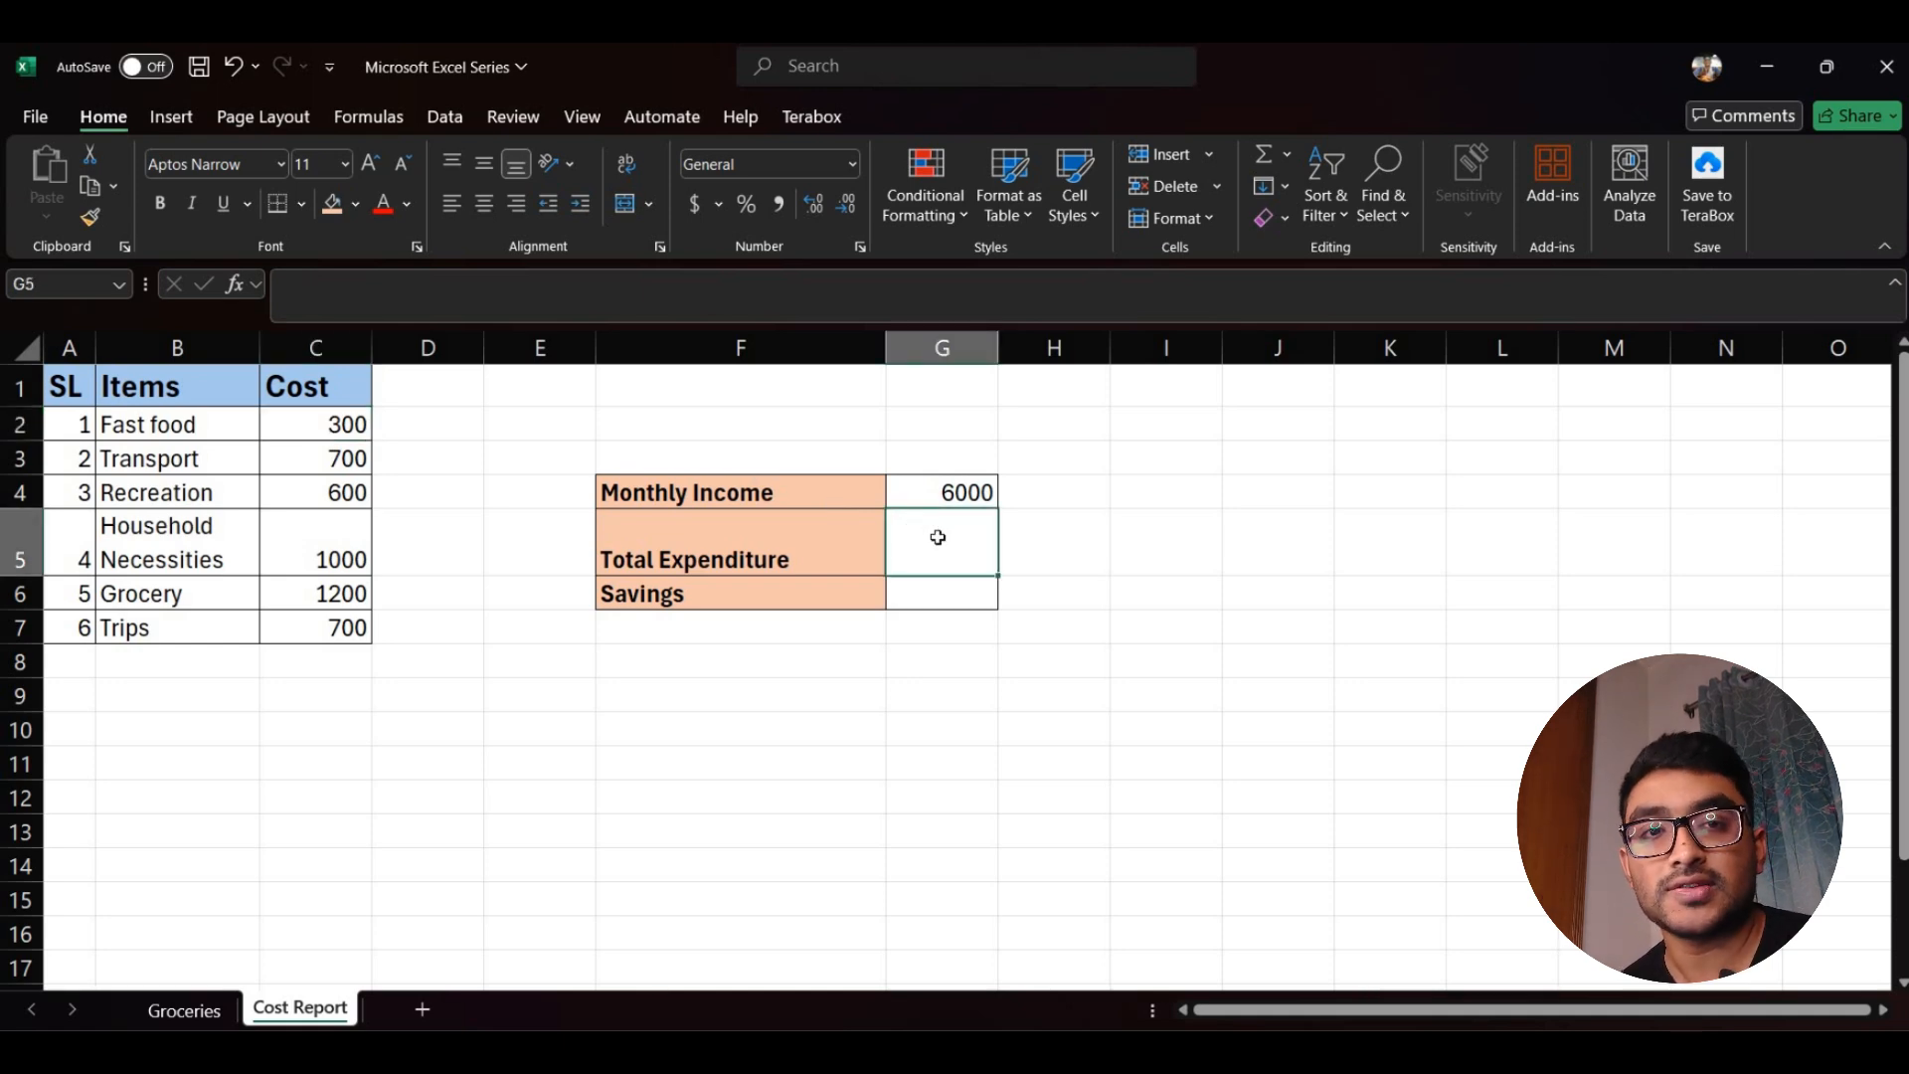
left_click(338, 450)
left_click(326, 420)
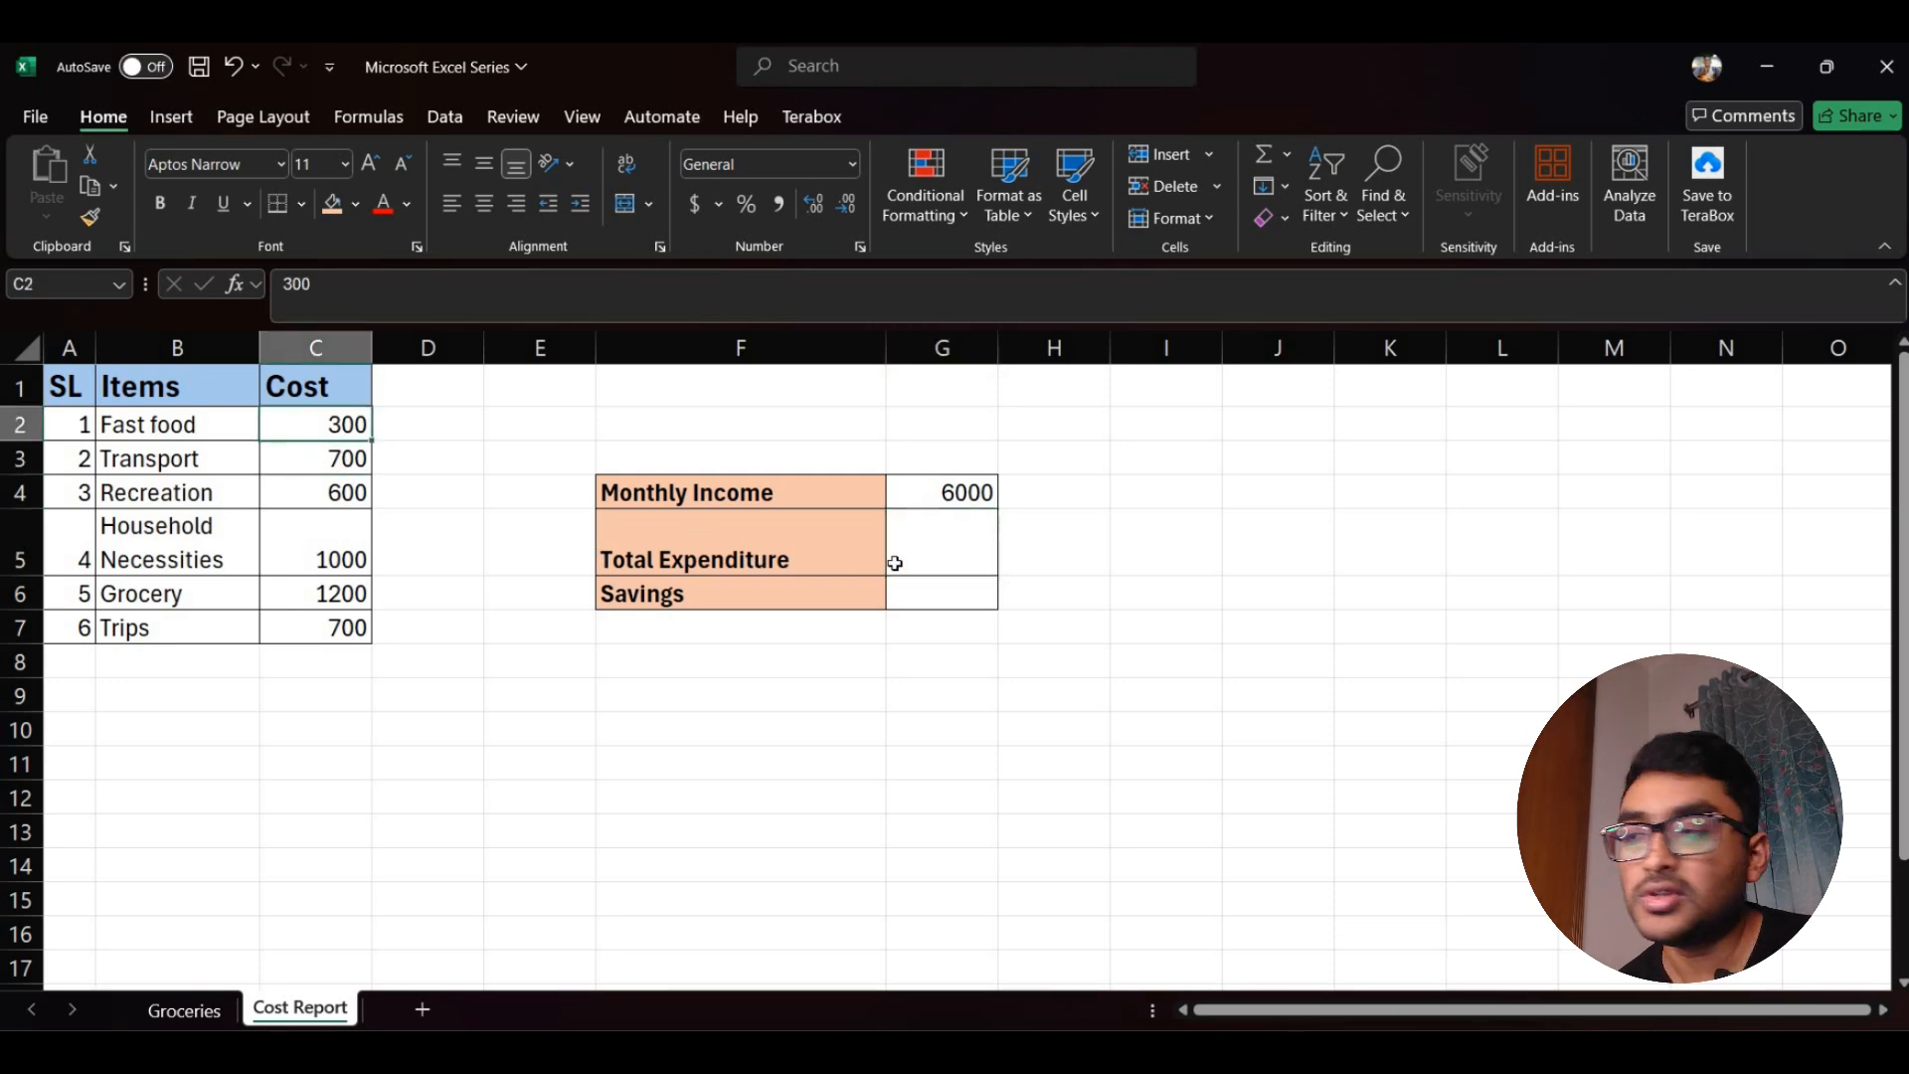
Step: Calculate the Total Expenditure in G5 by adding each cost cell individually with =sum(C2,C3,C4,C5,C6,C7)
left_click(947, 565)
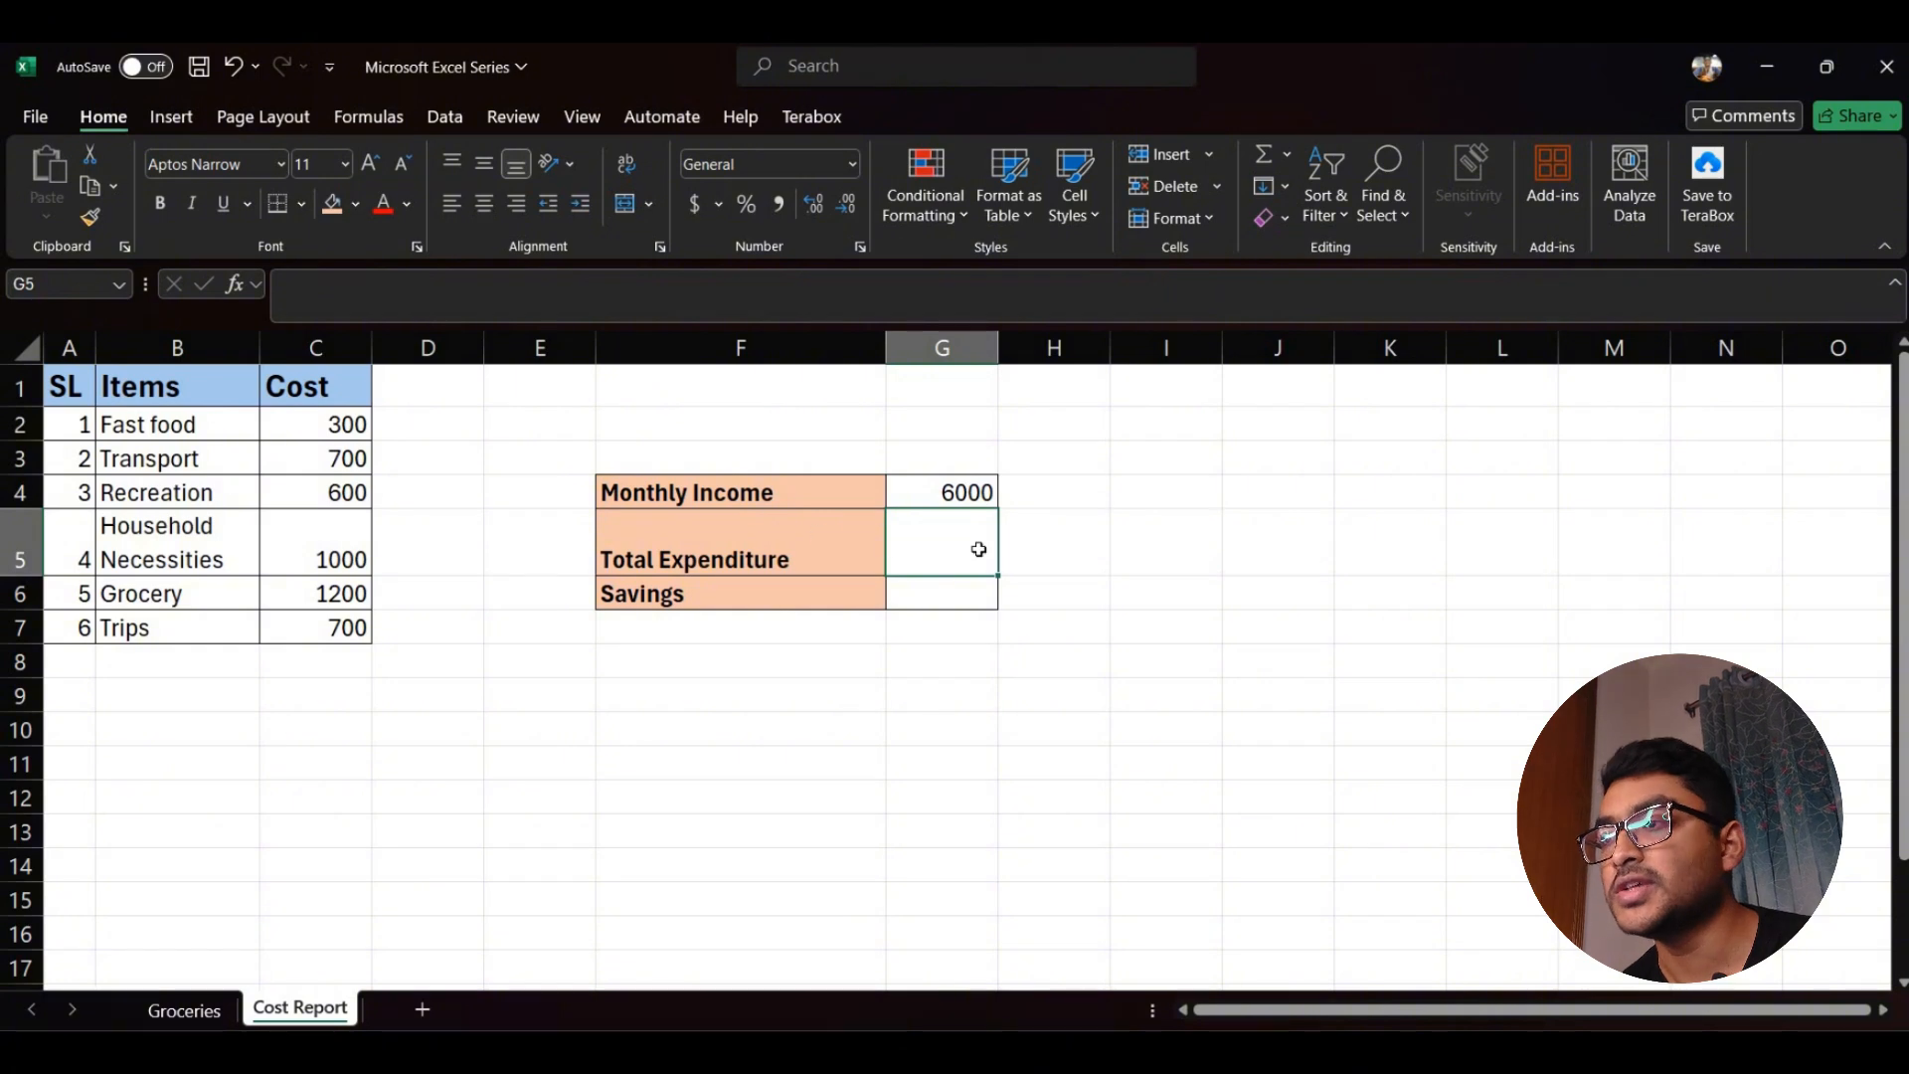
double_click(926, 541)
type("=")
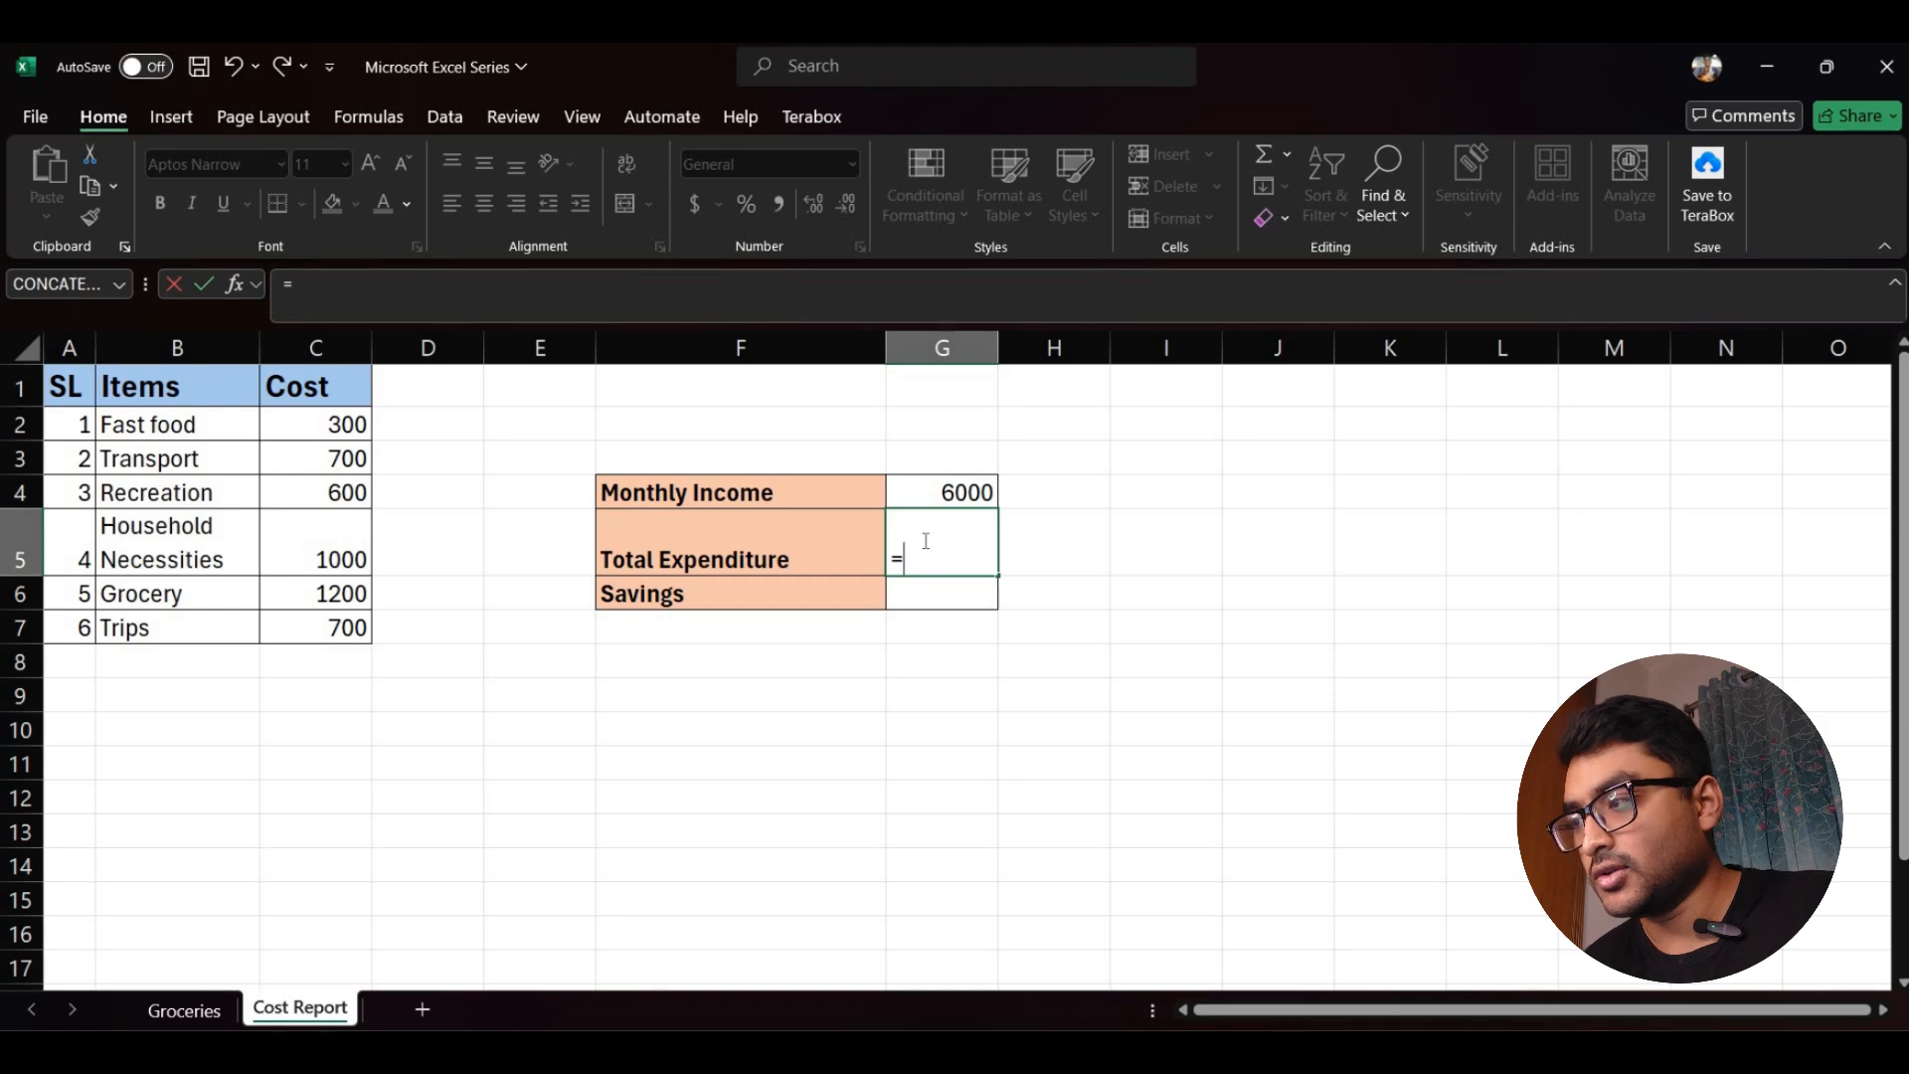
type("sum")
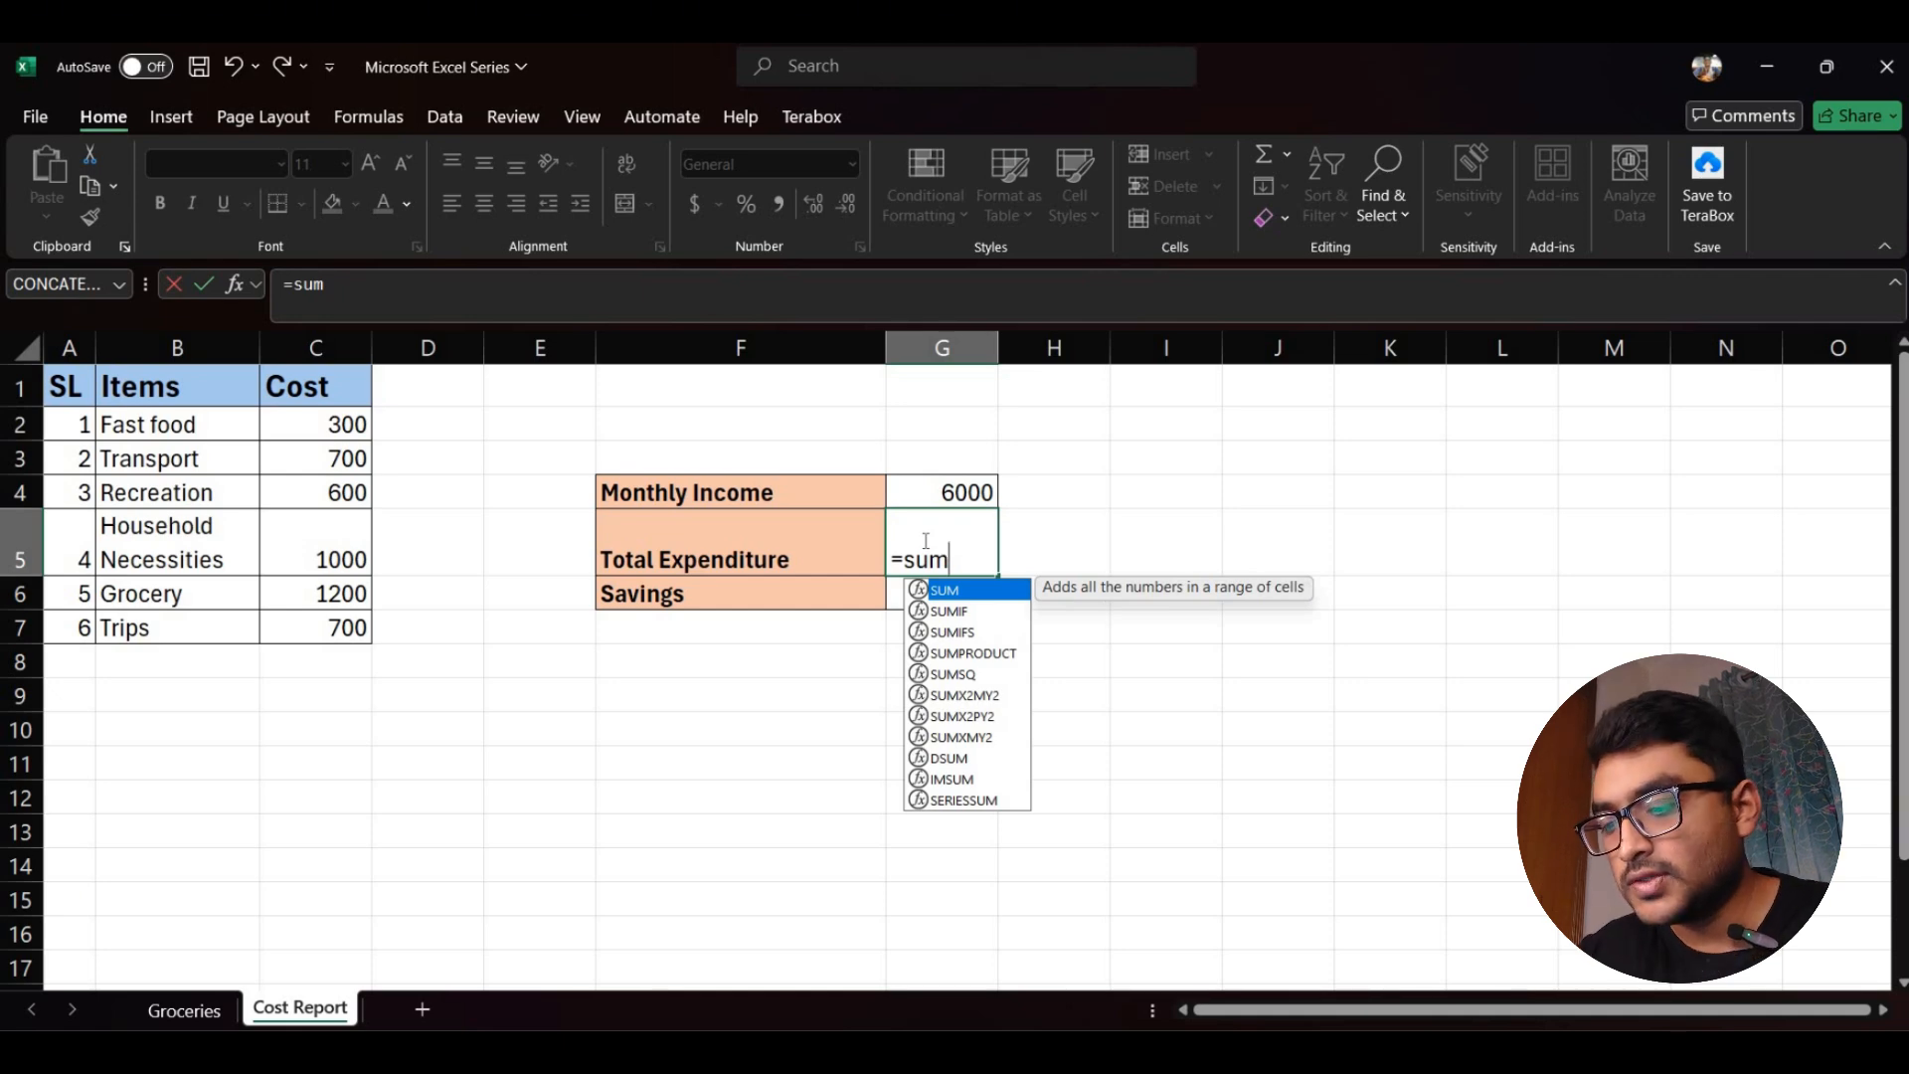
type("(")
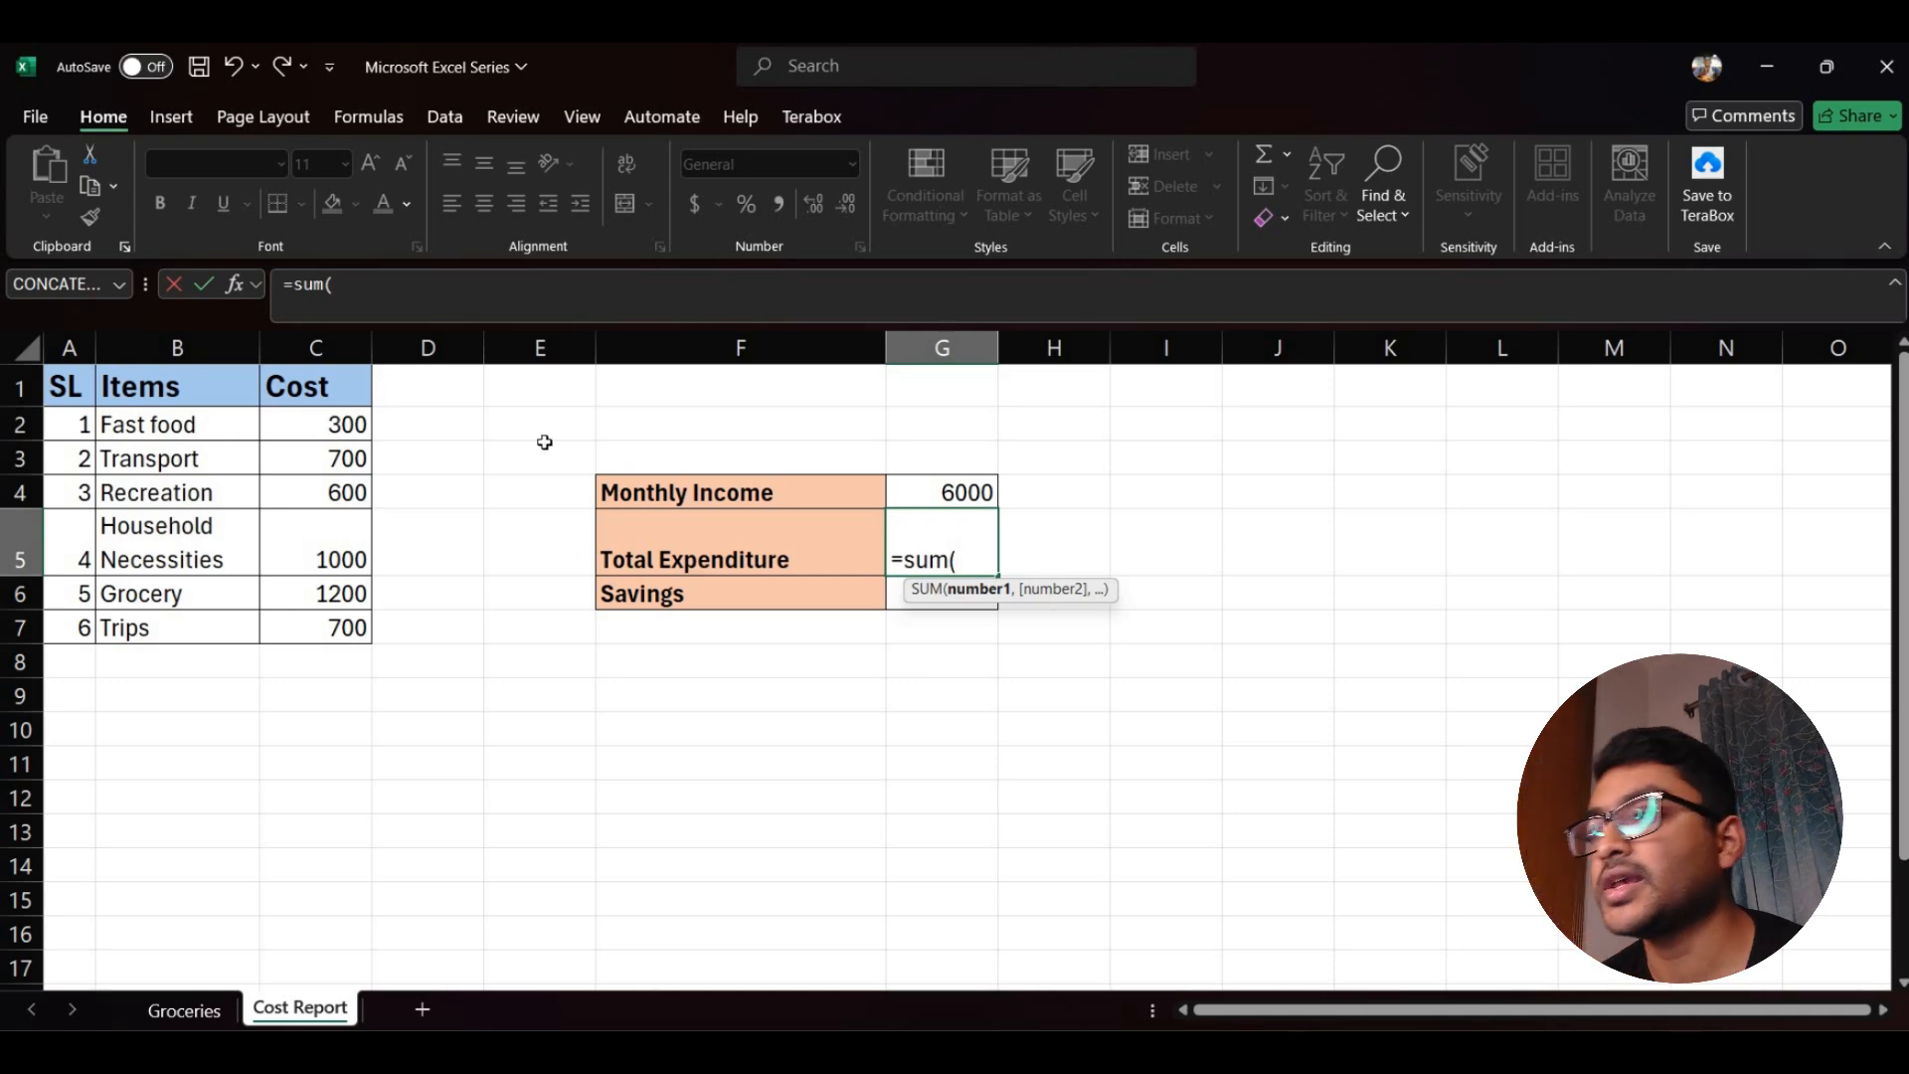
left_click(304, 422)
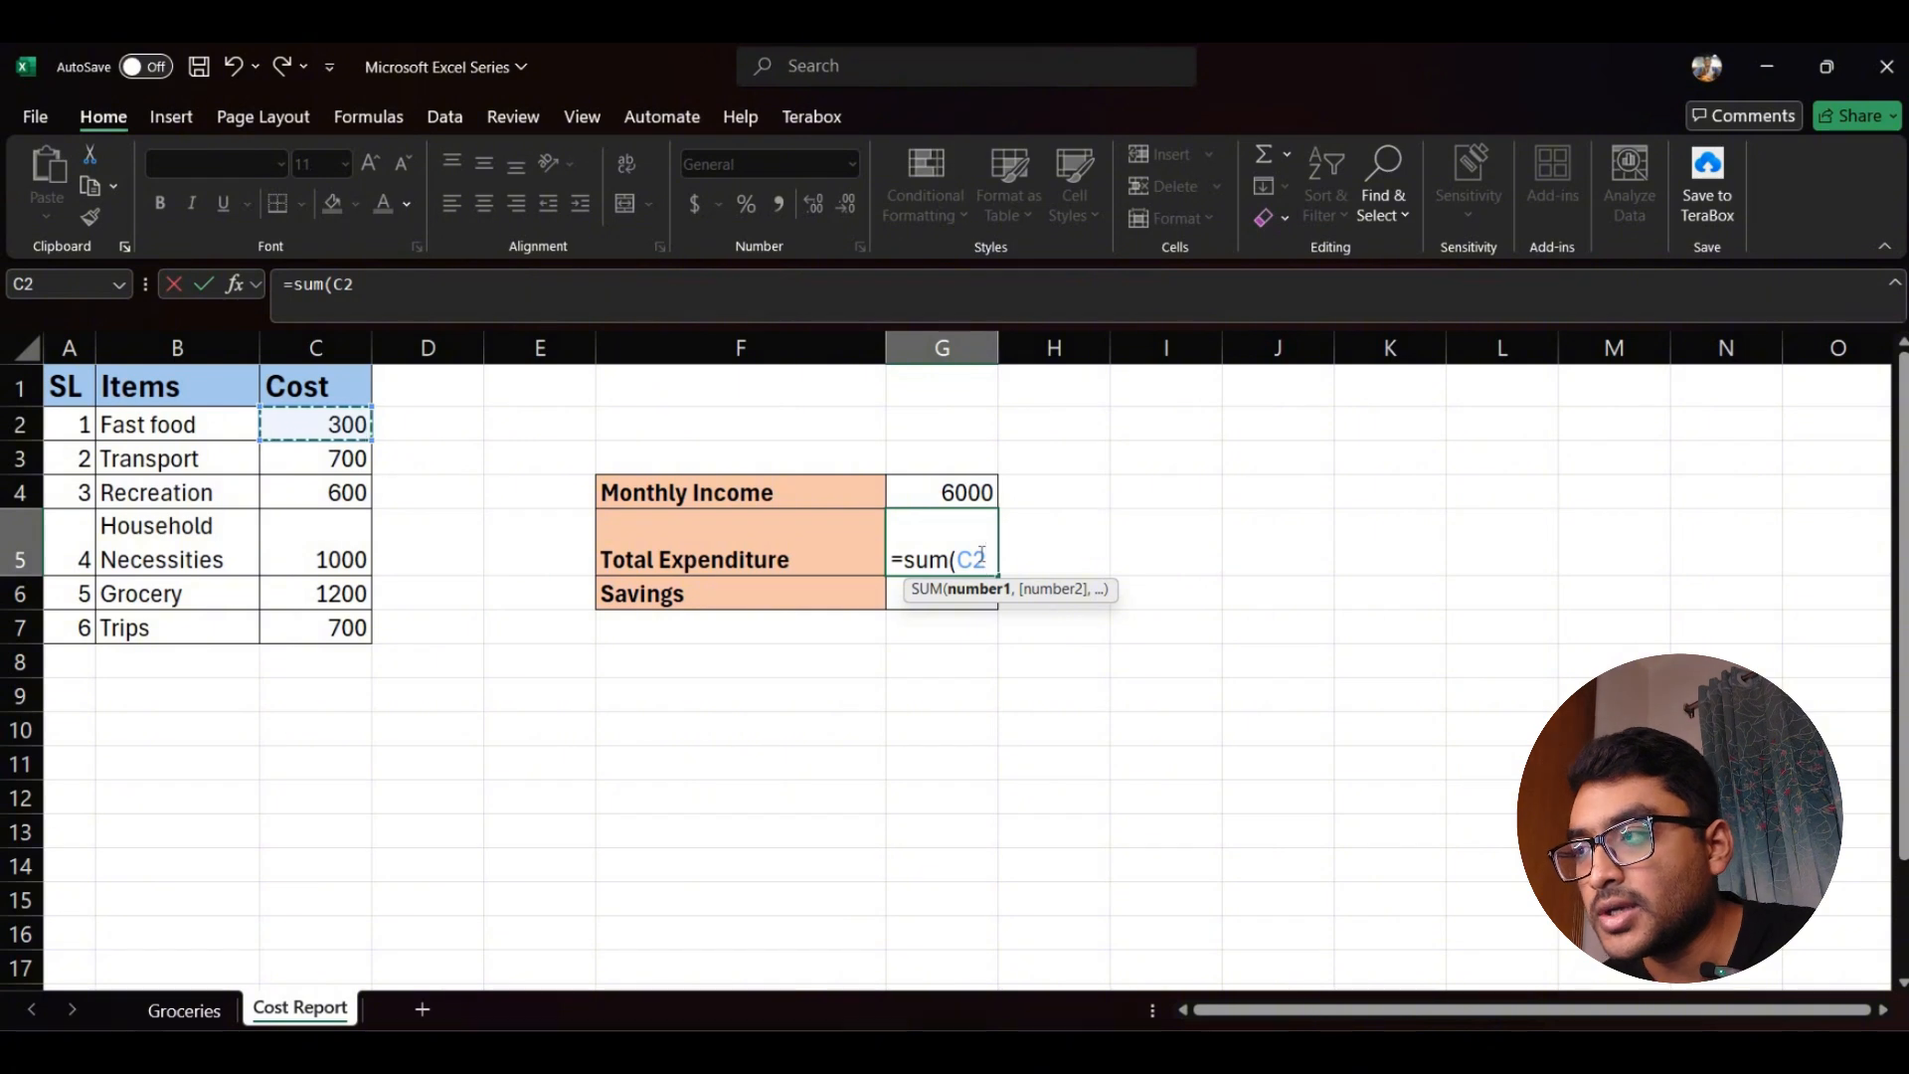
type(",")
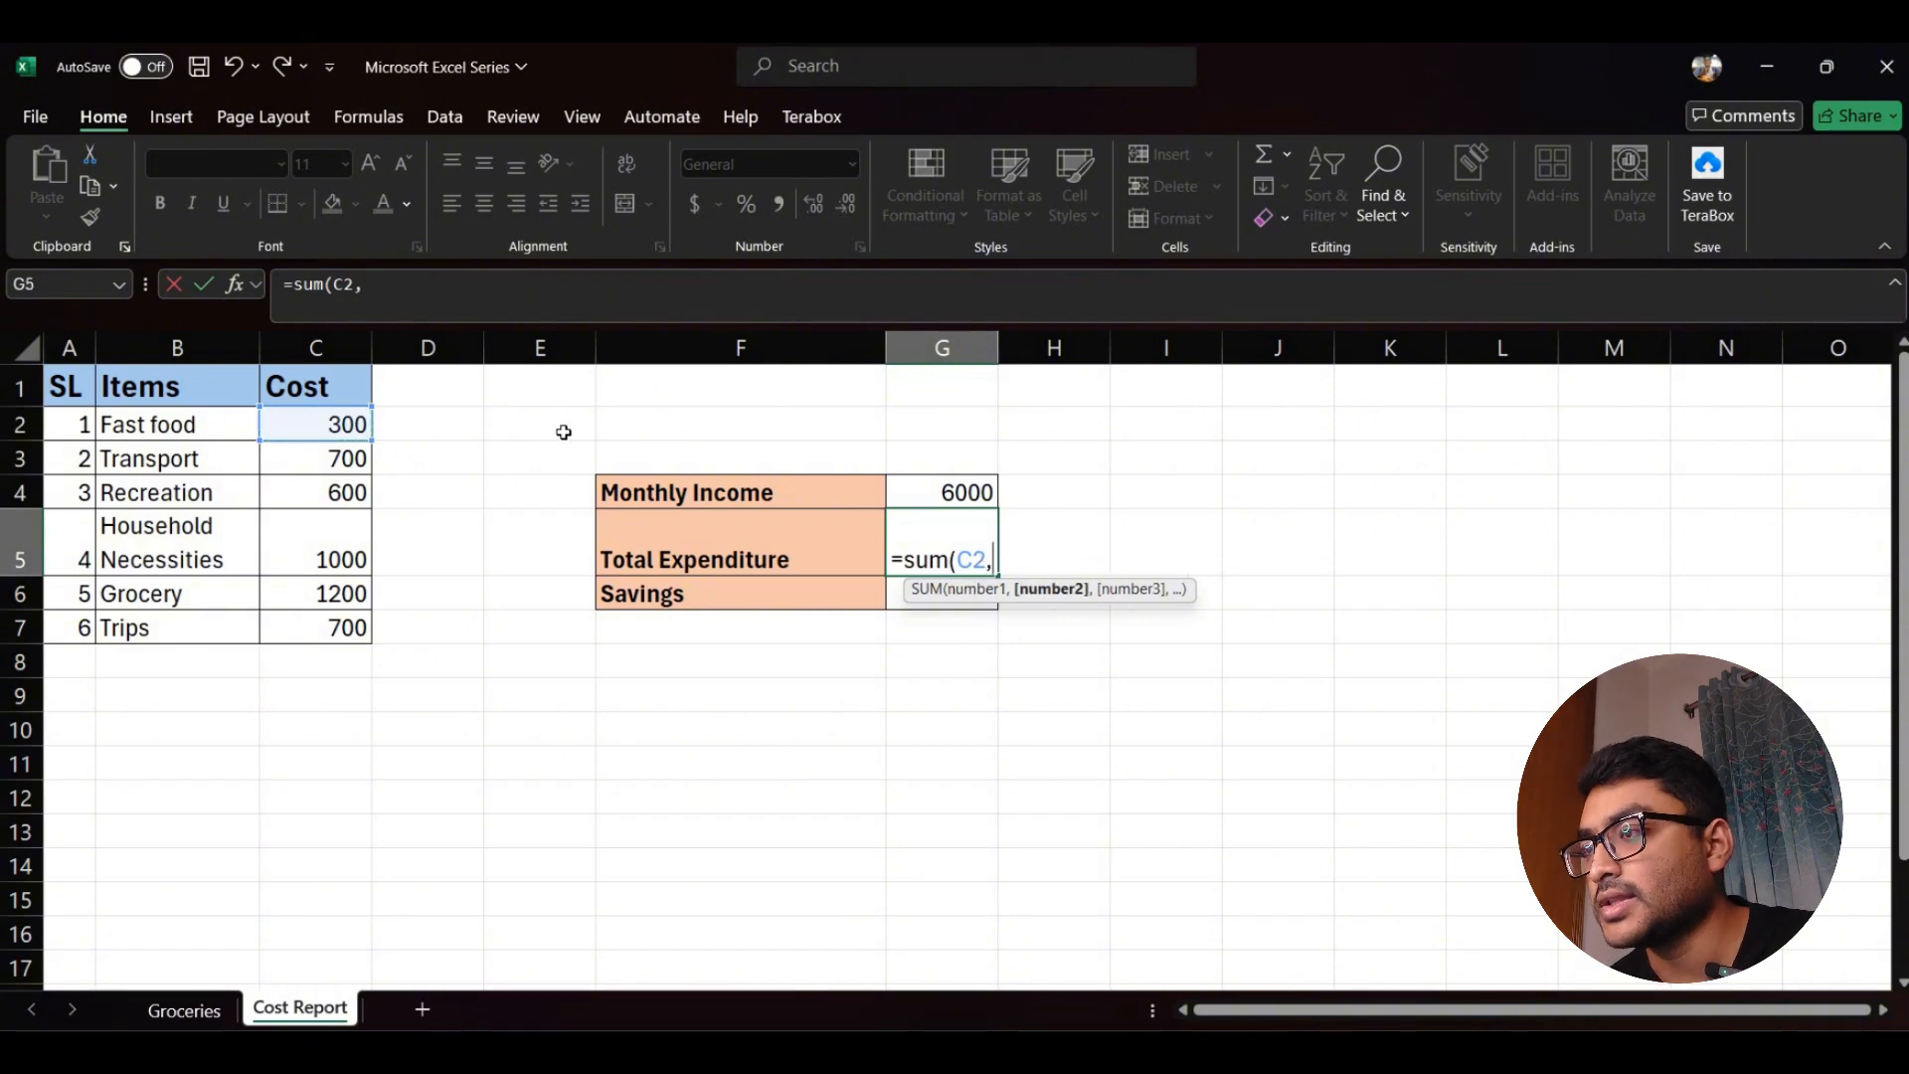
left_click(331, 457)
type(",")
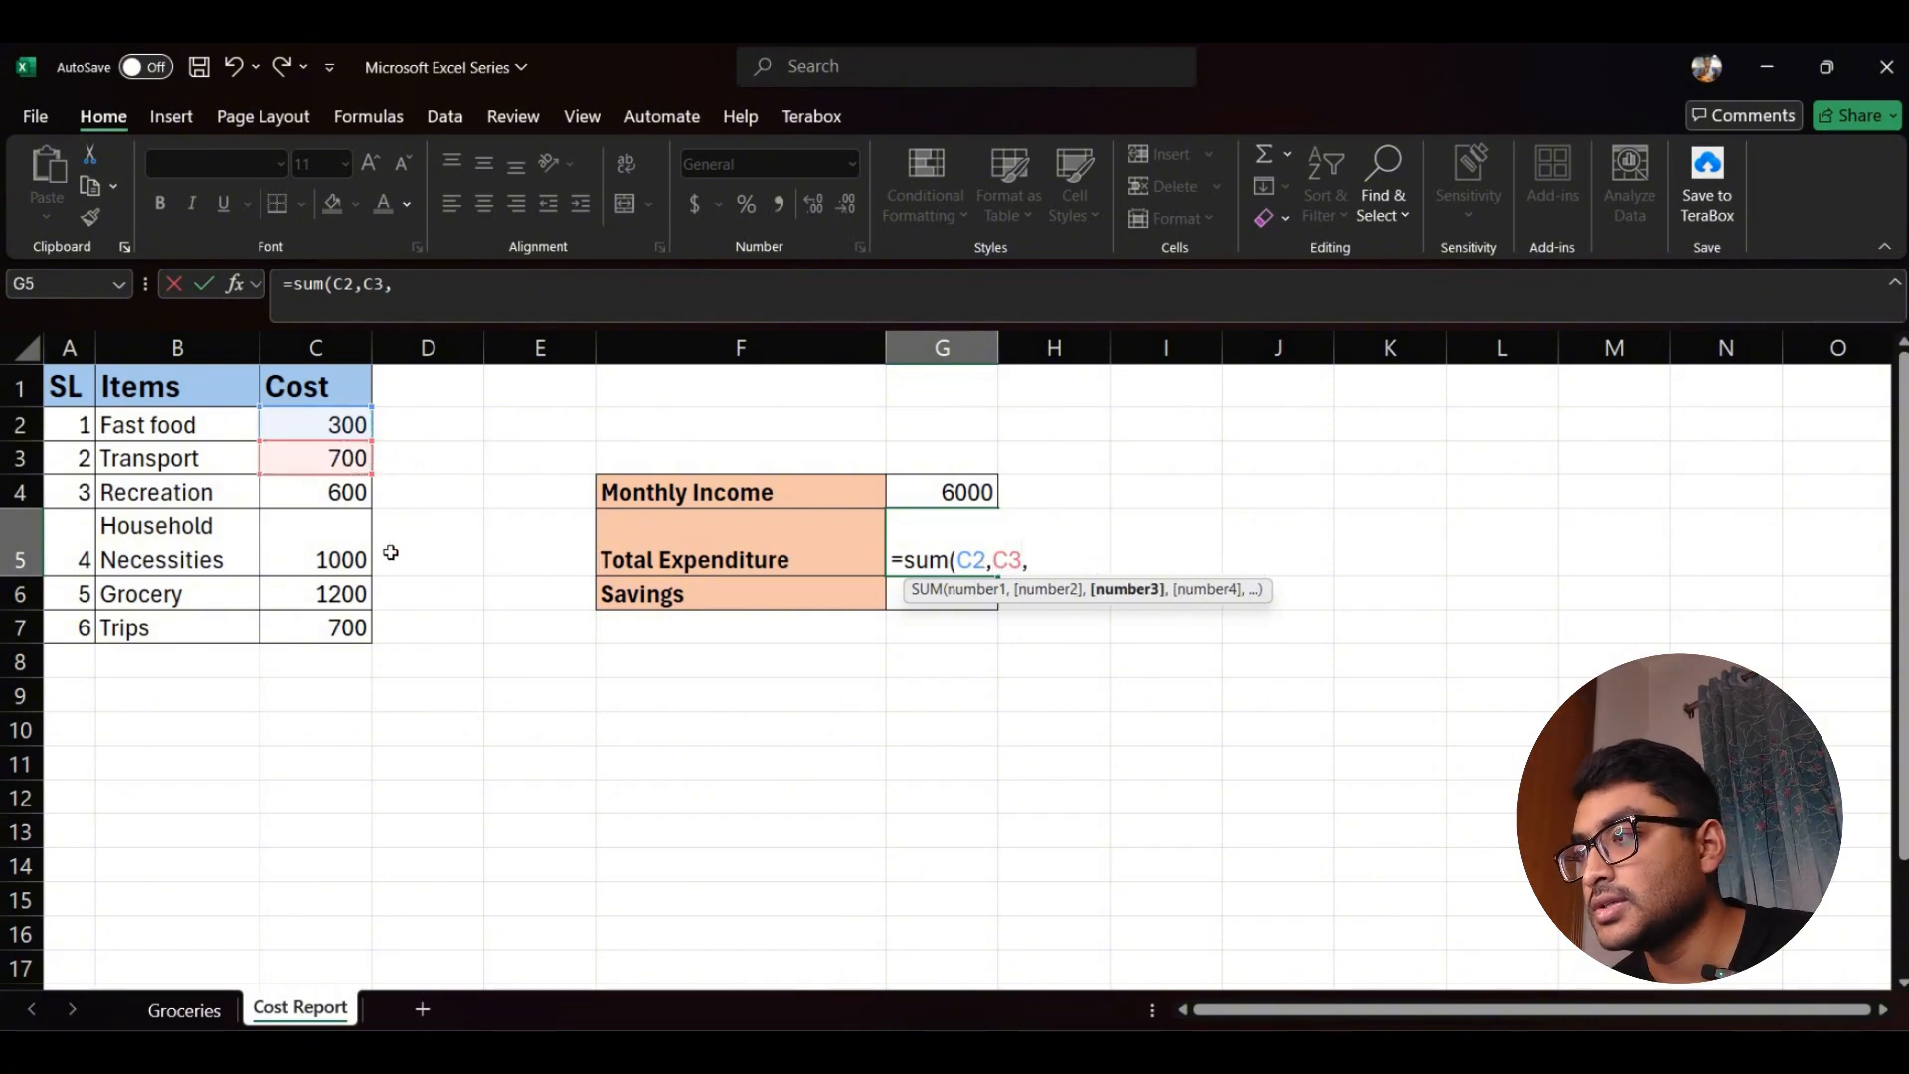
left_click(346, 493)
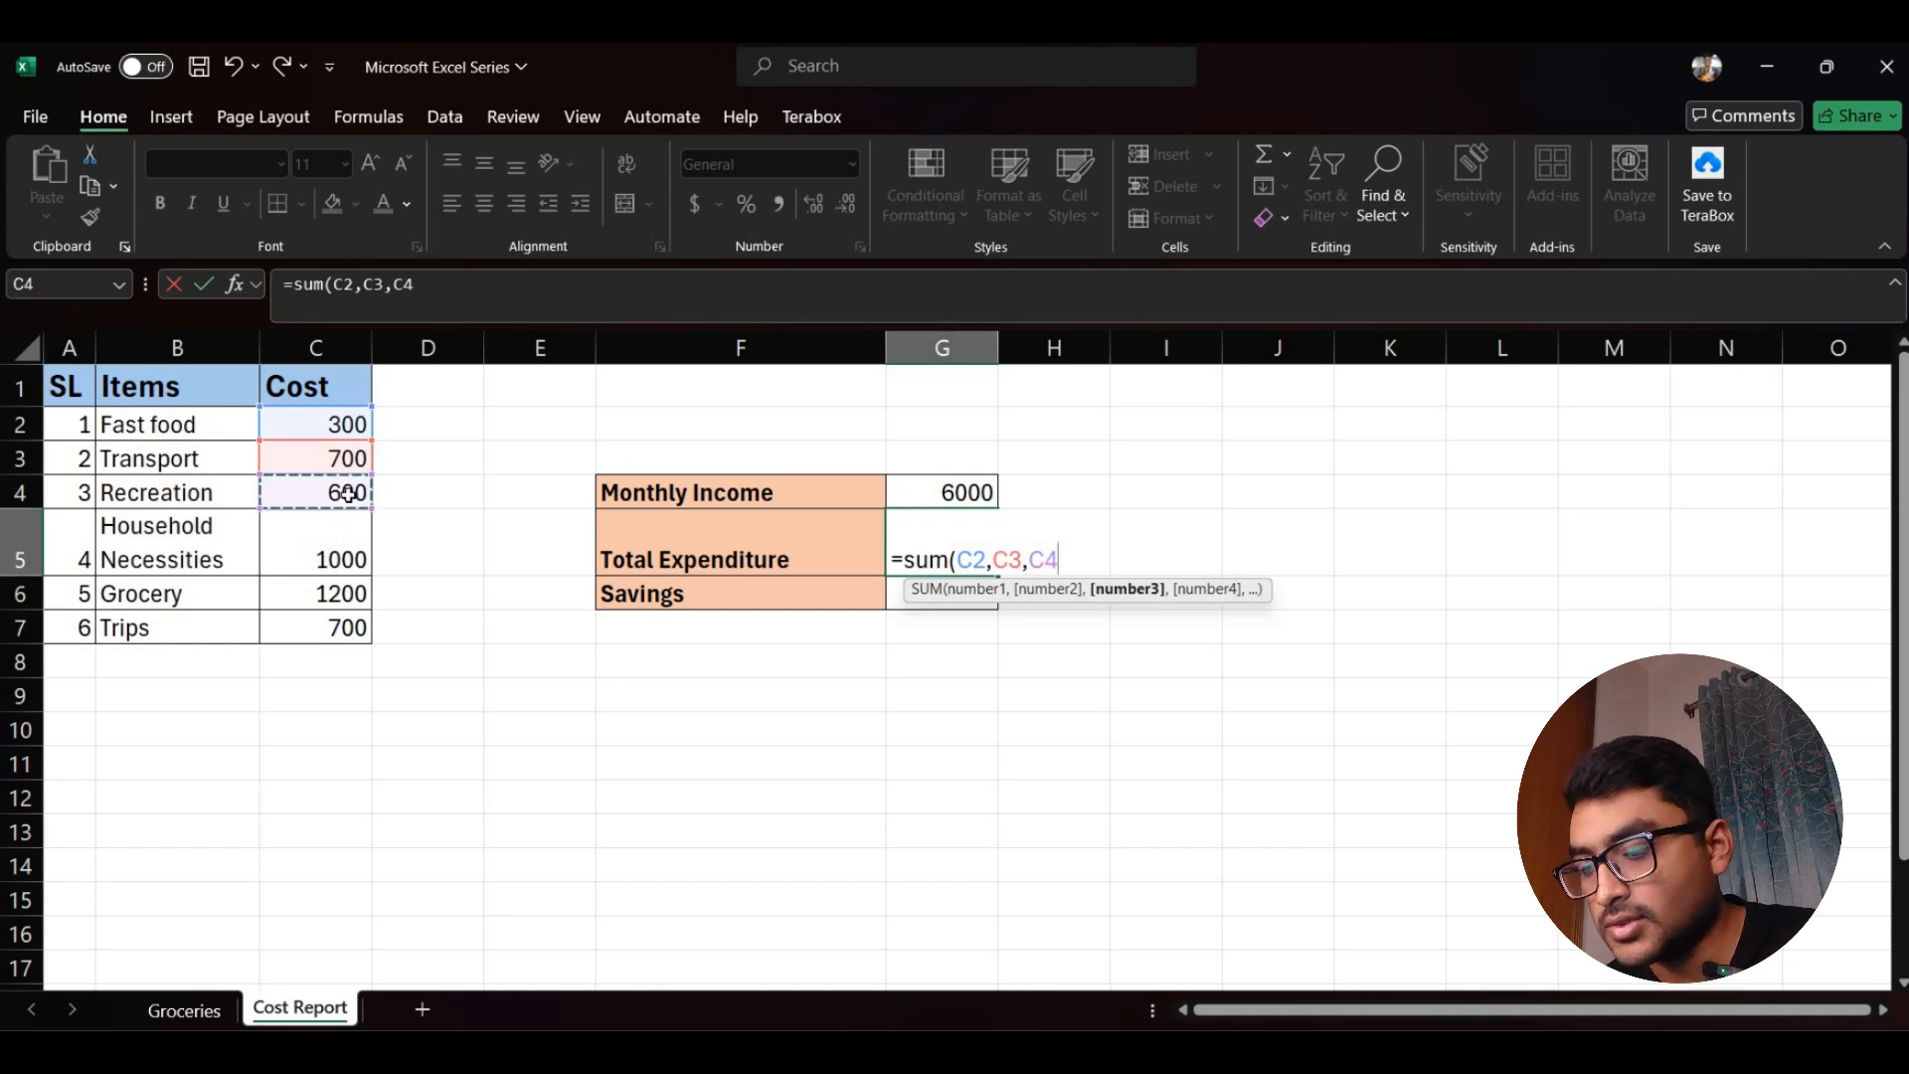
type(",")
left_click(308, 547)
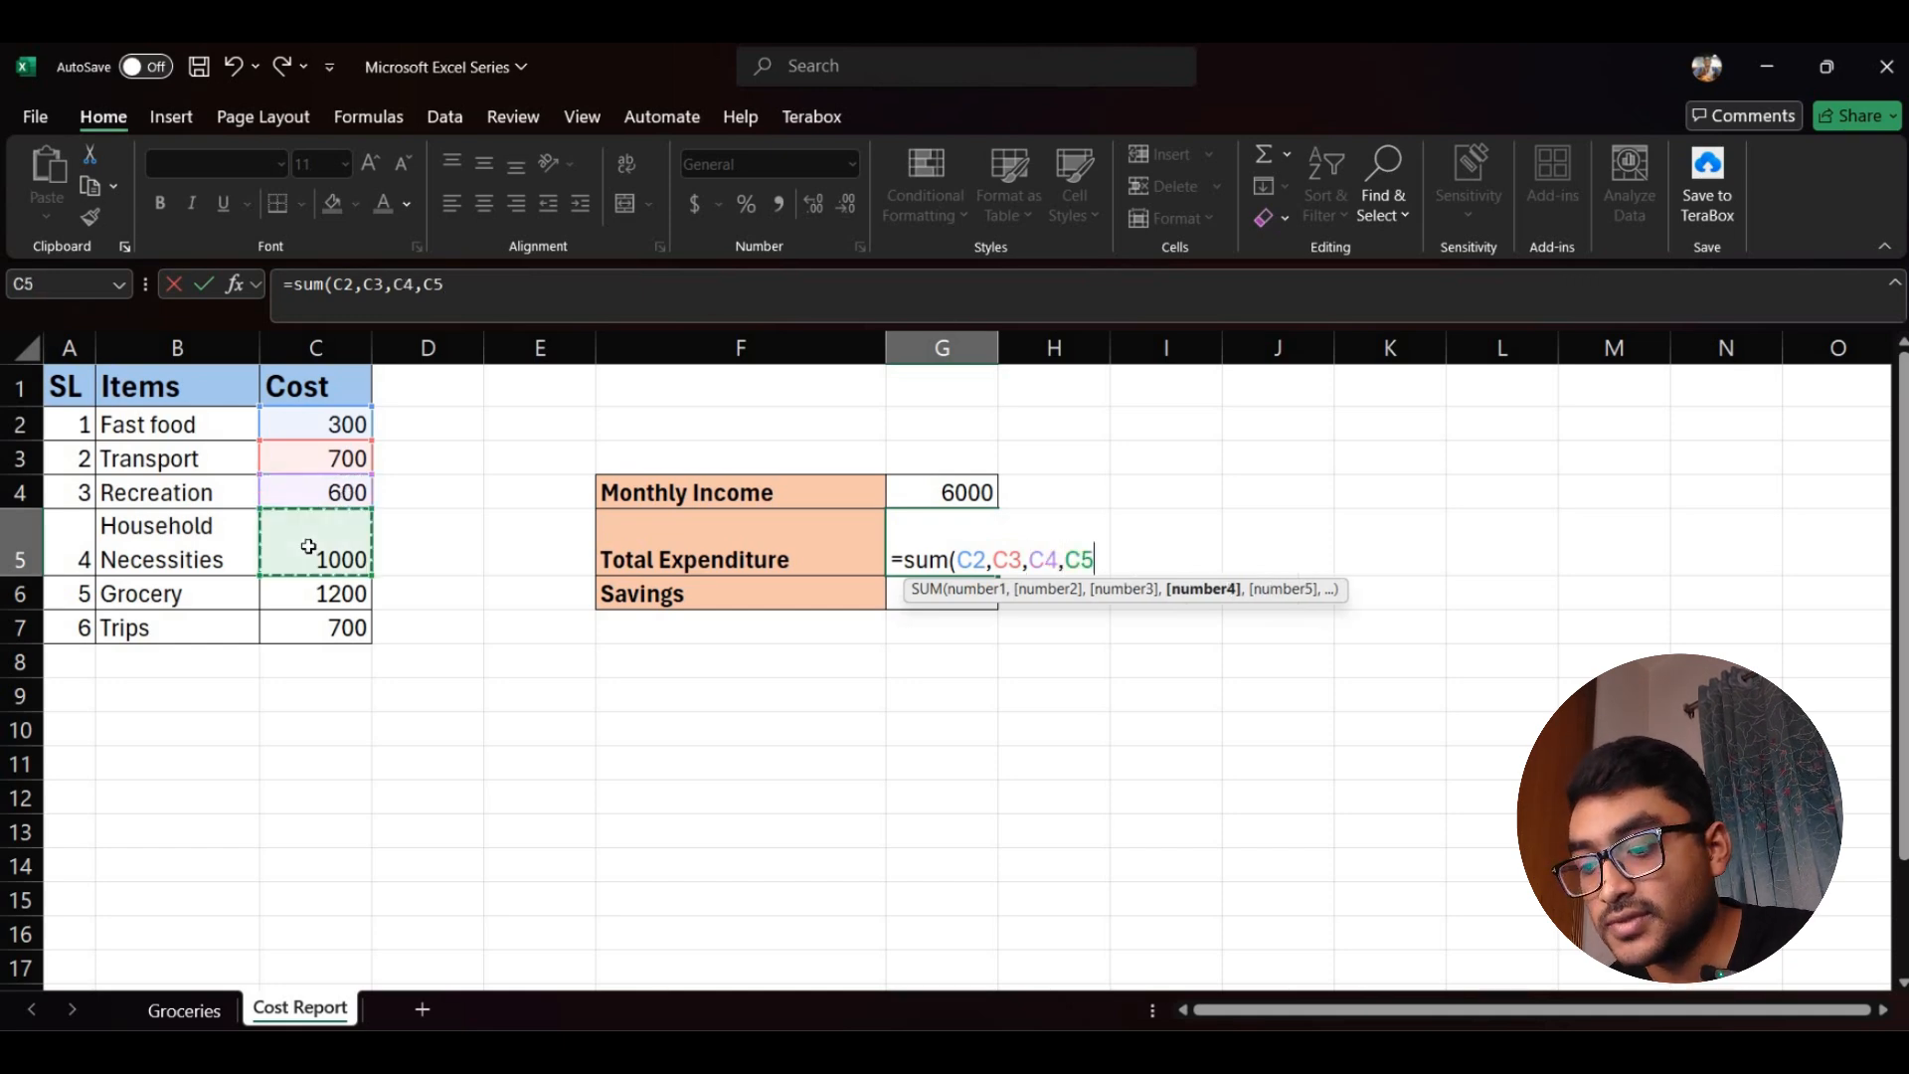
type(",")
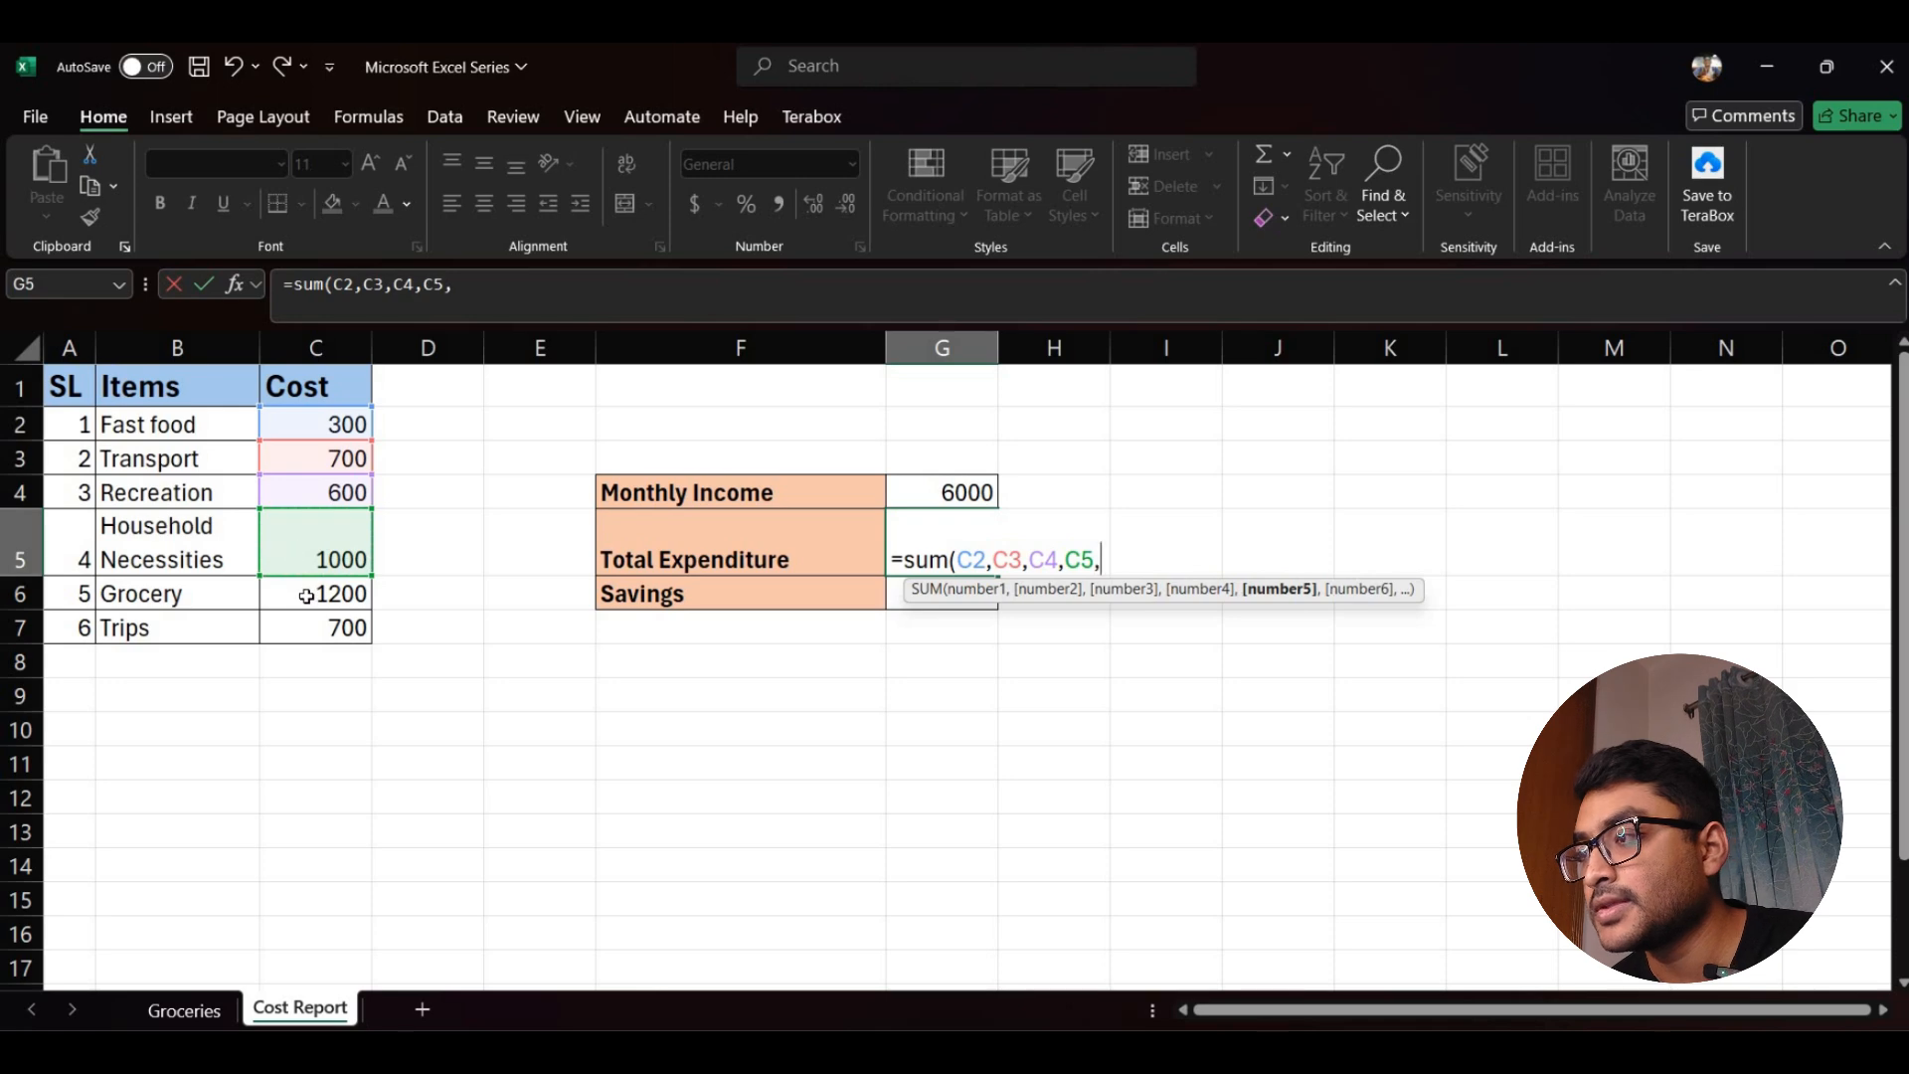
left_click(306, 595)
type(",")
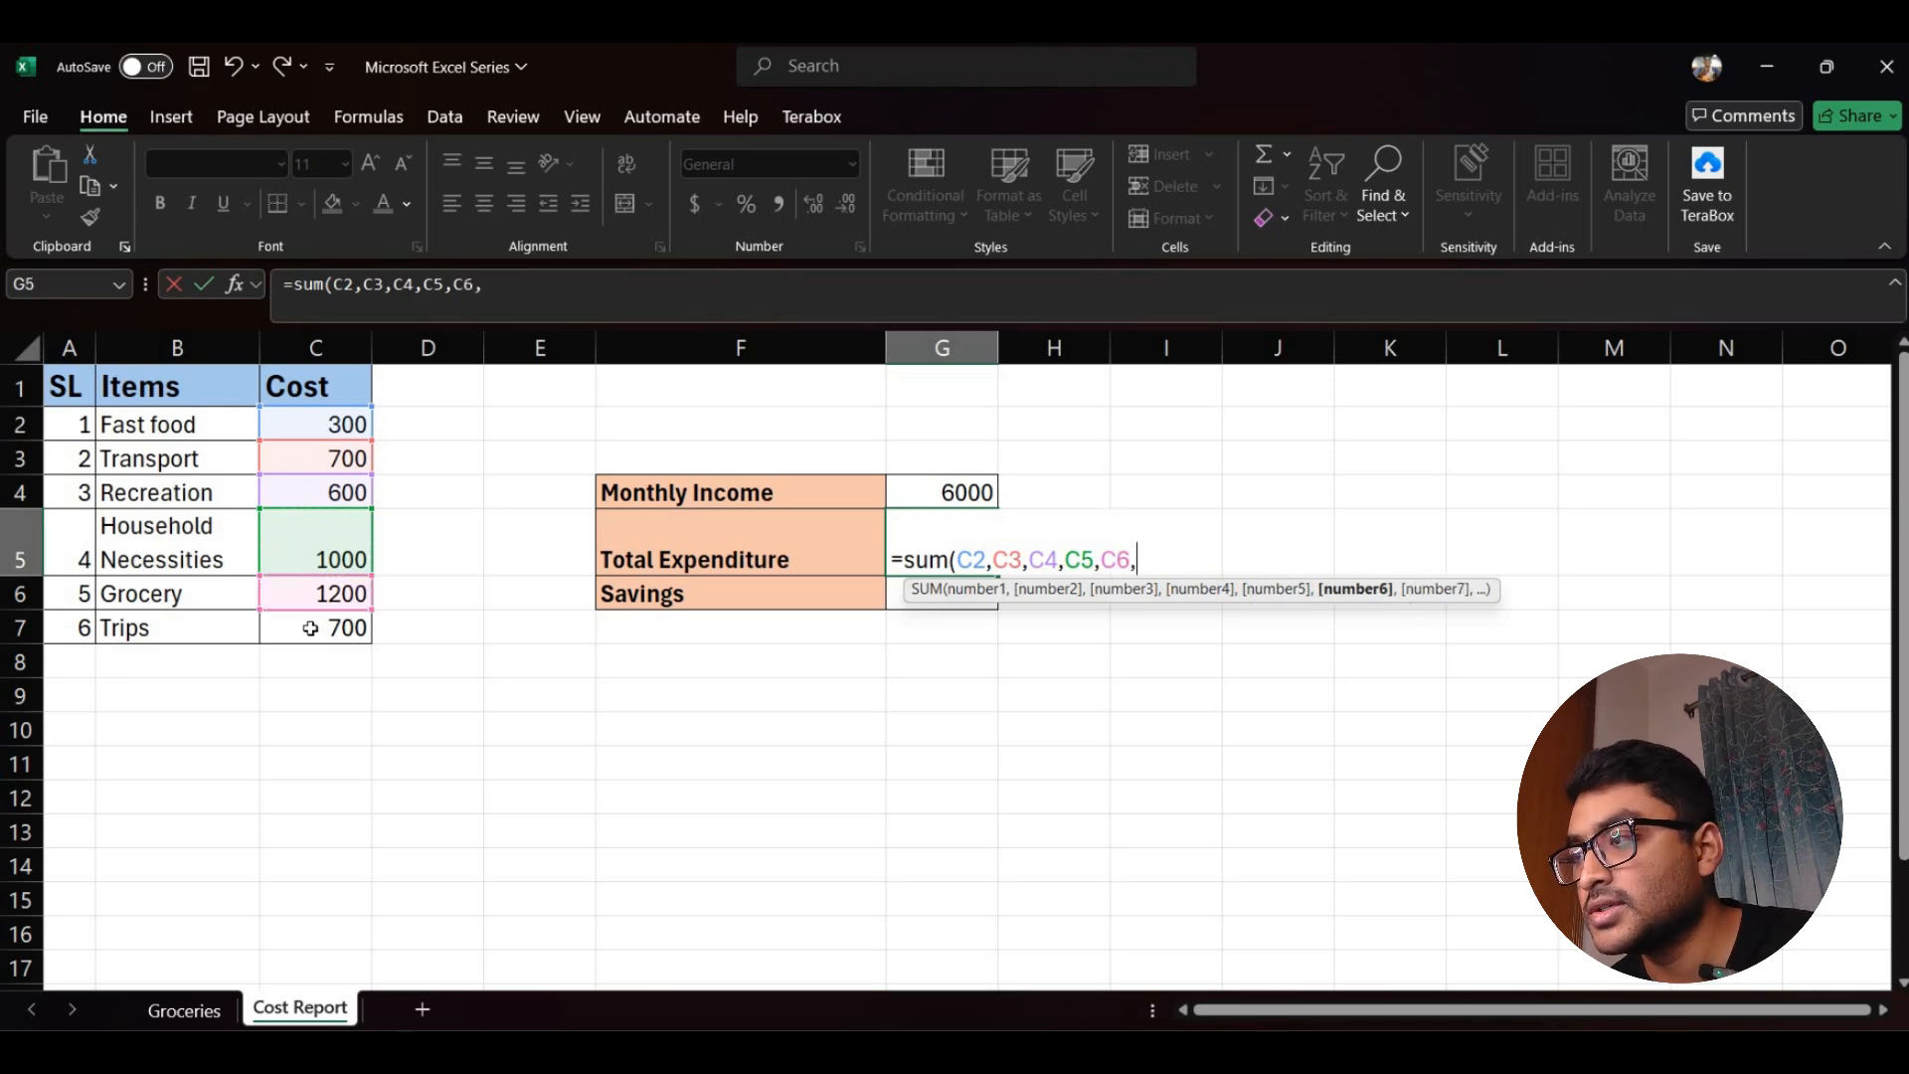
left_click(311, 632)
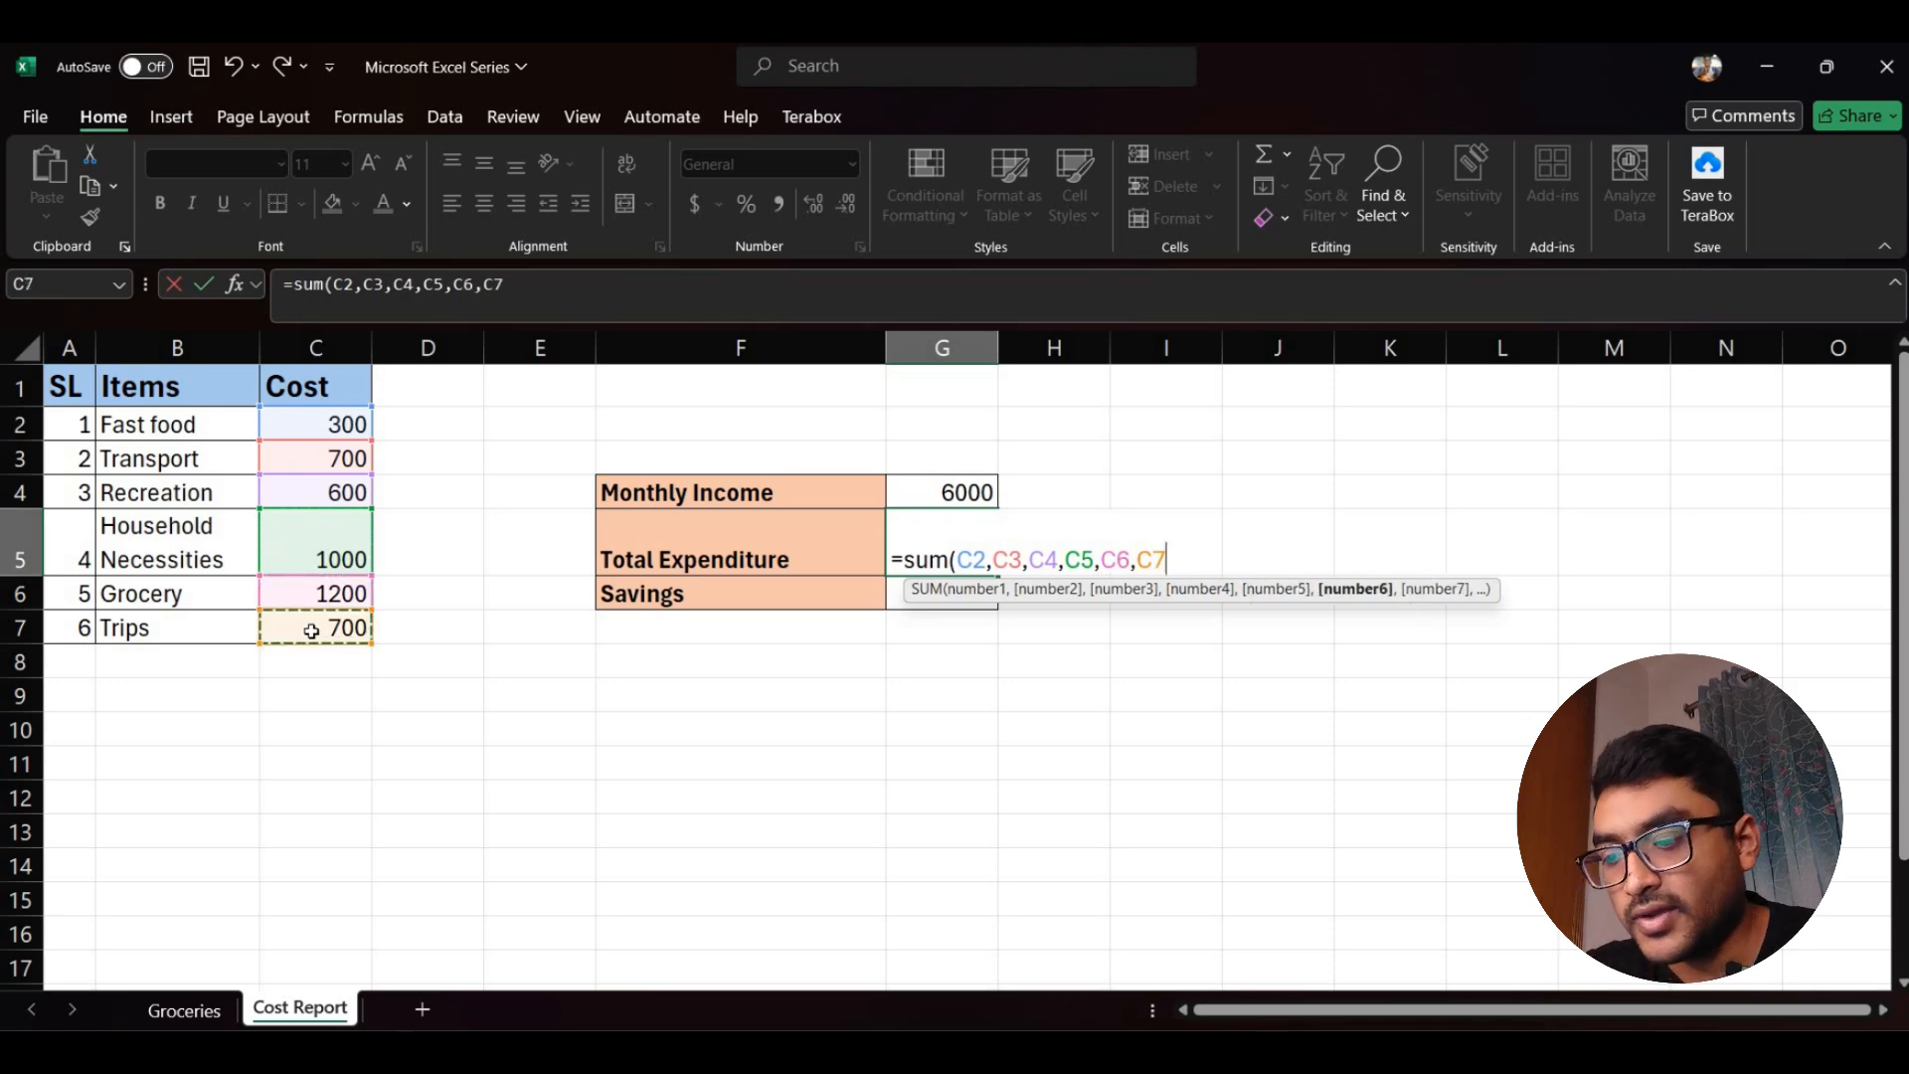
type(")")
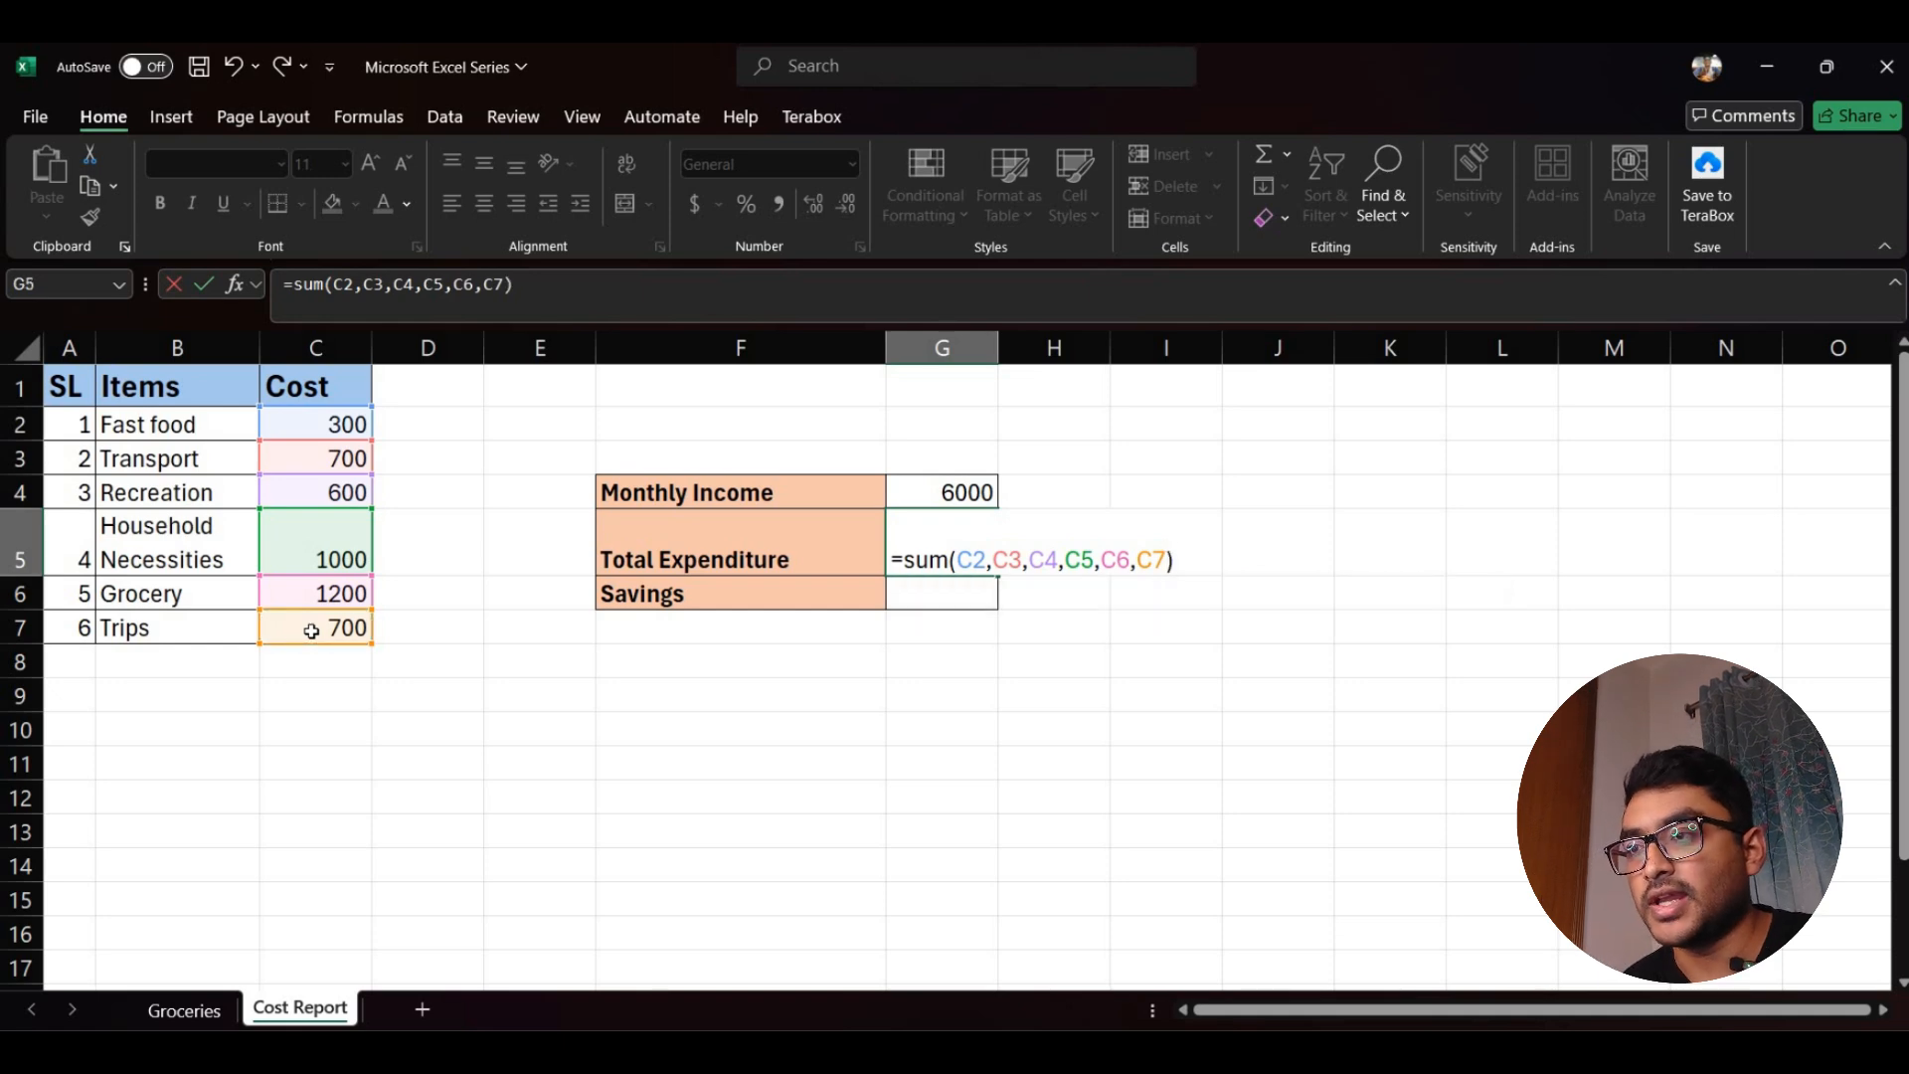
key("Return")
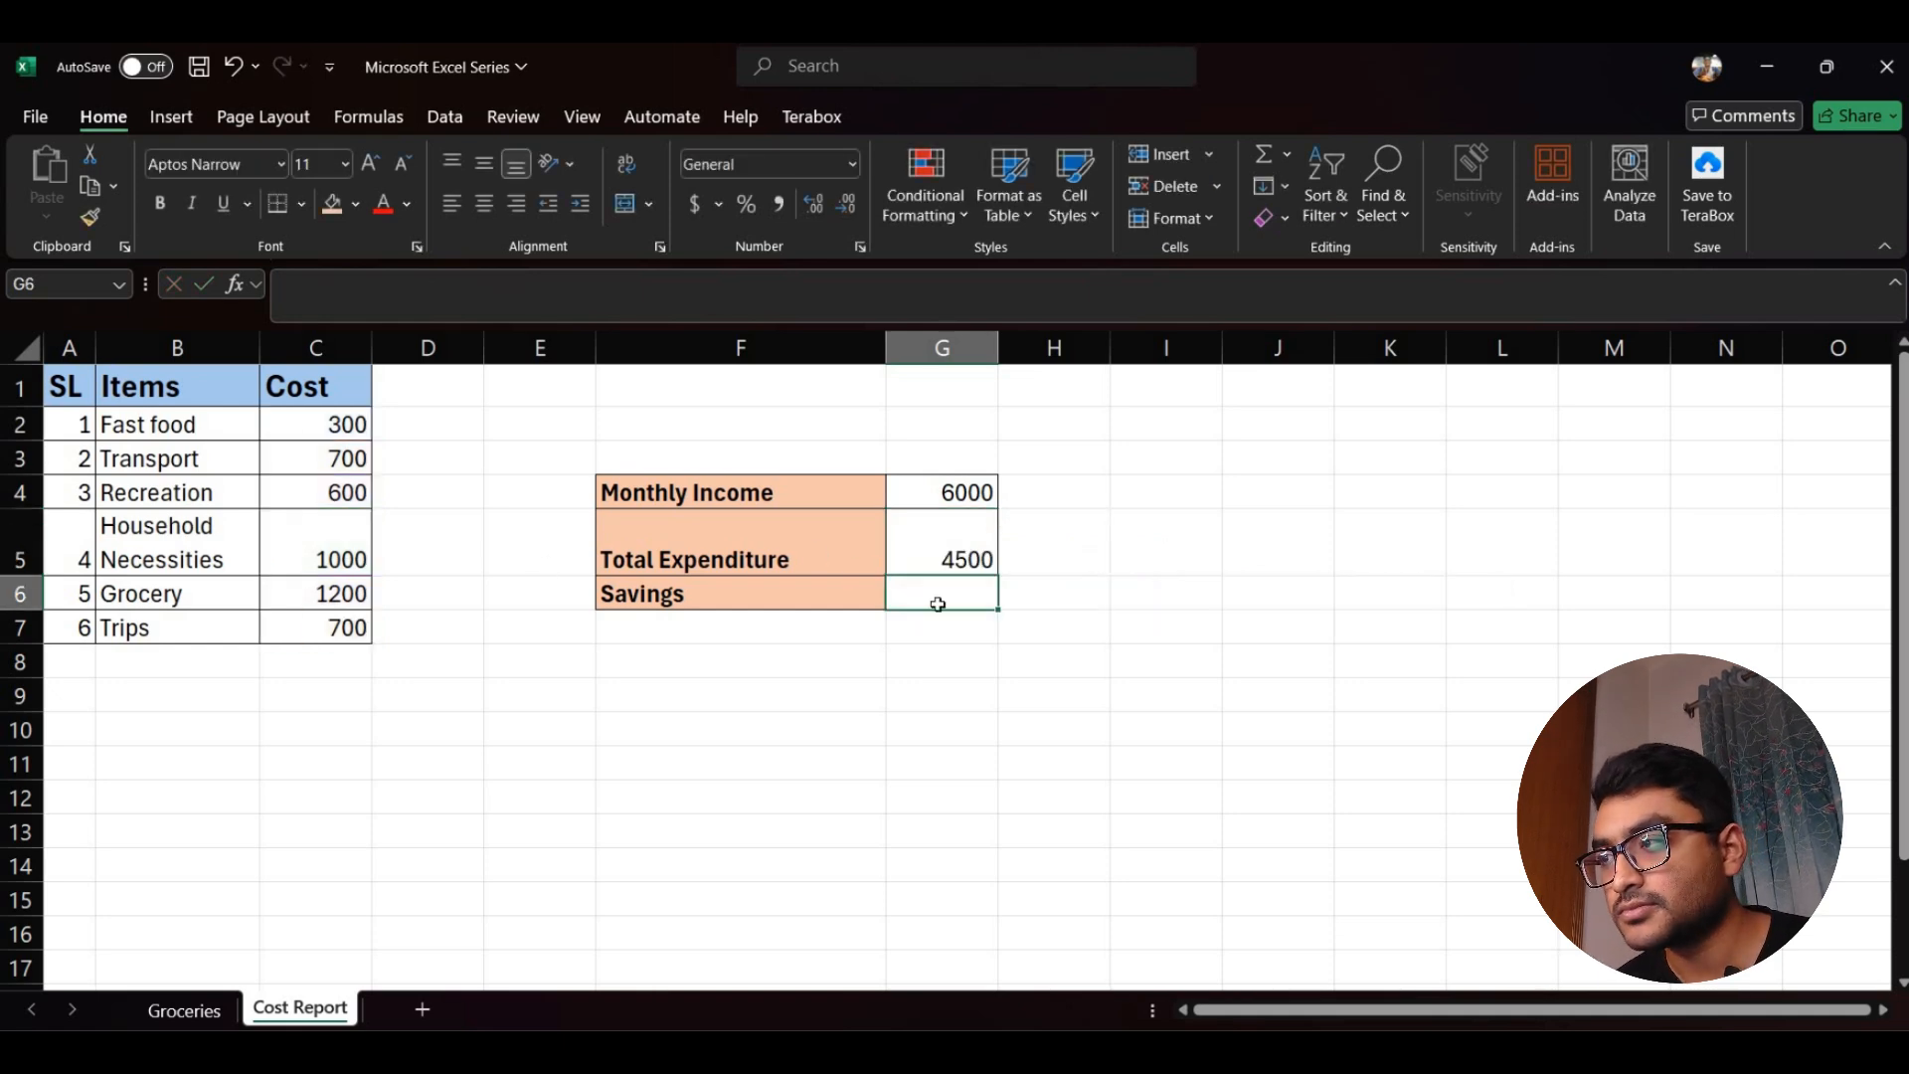
Step: Replace the individually listed cells in the Total Expenditure formula in G5 with a range, making it =SUM(C2:C7)
double_click(962, 551)
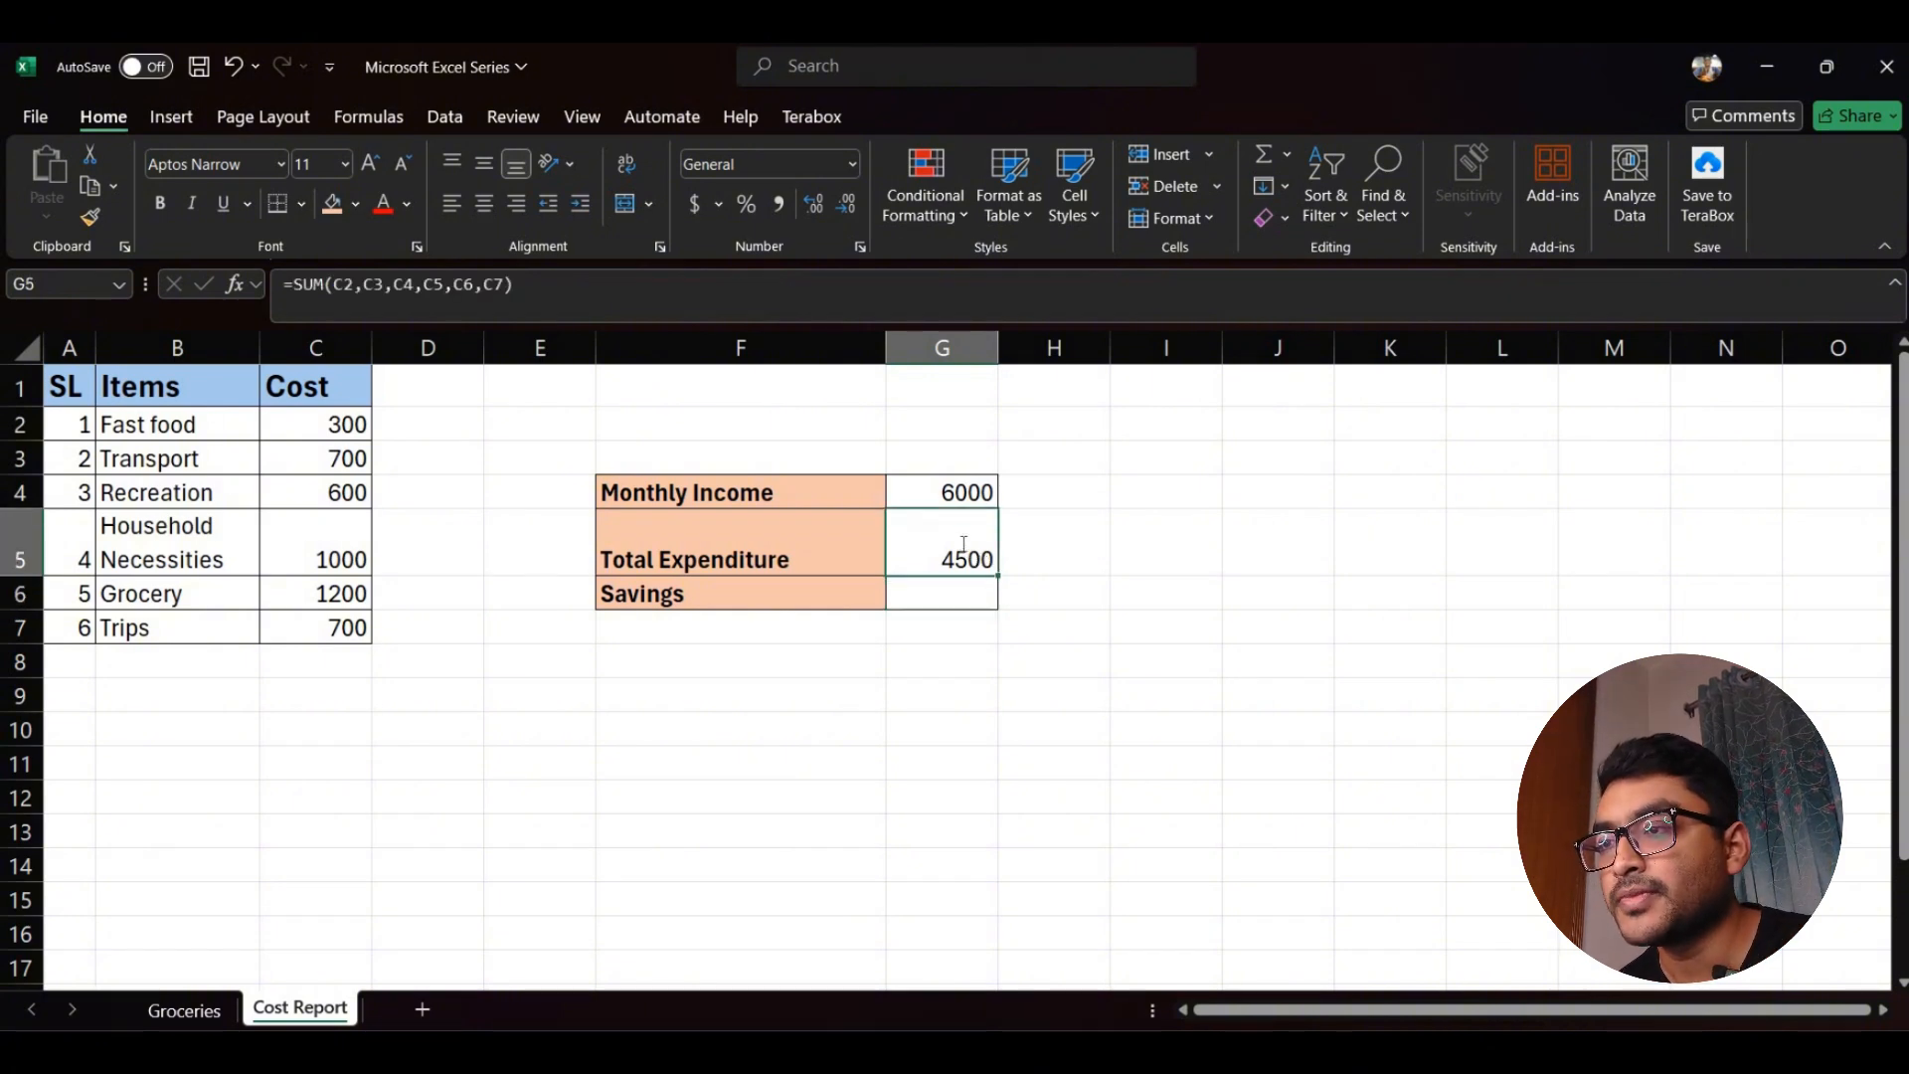
left_click(1170, 560)
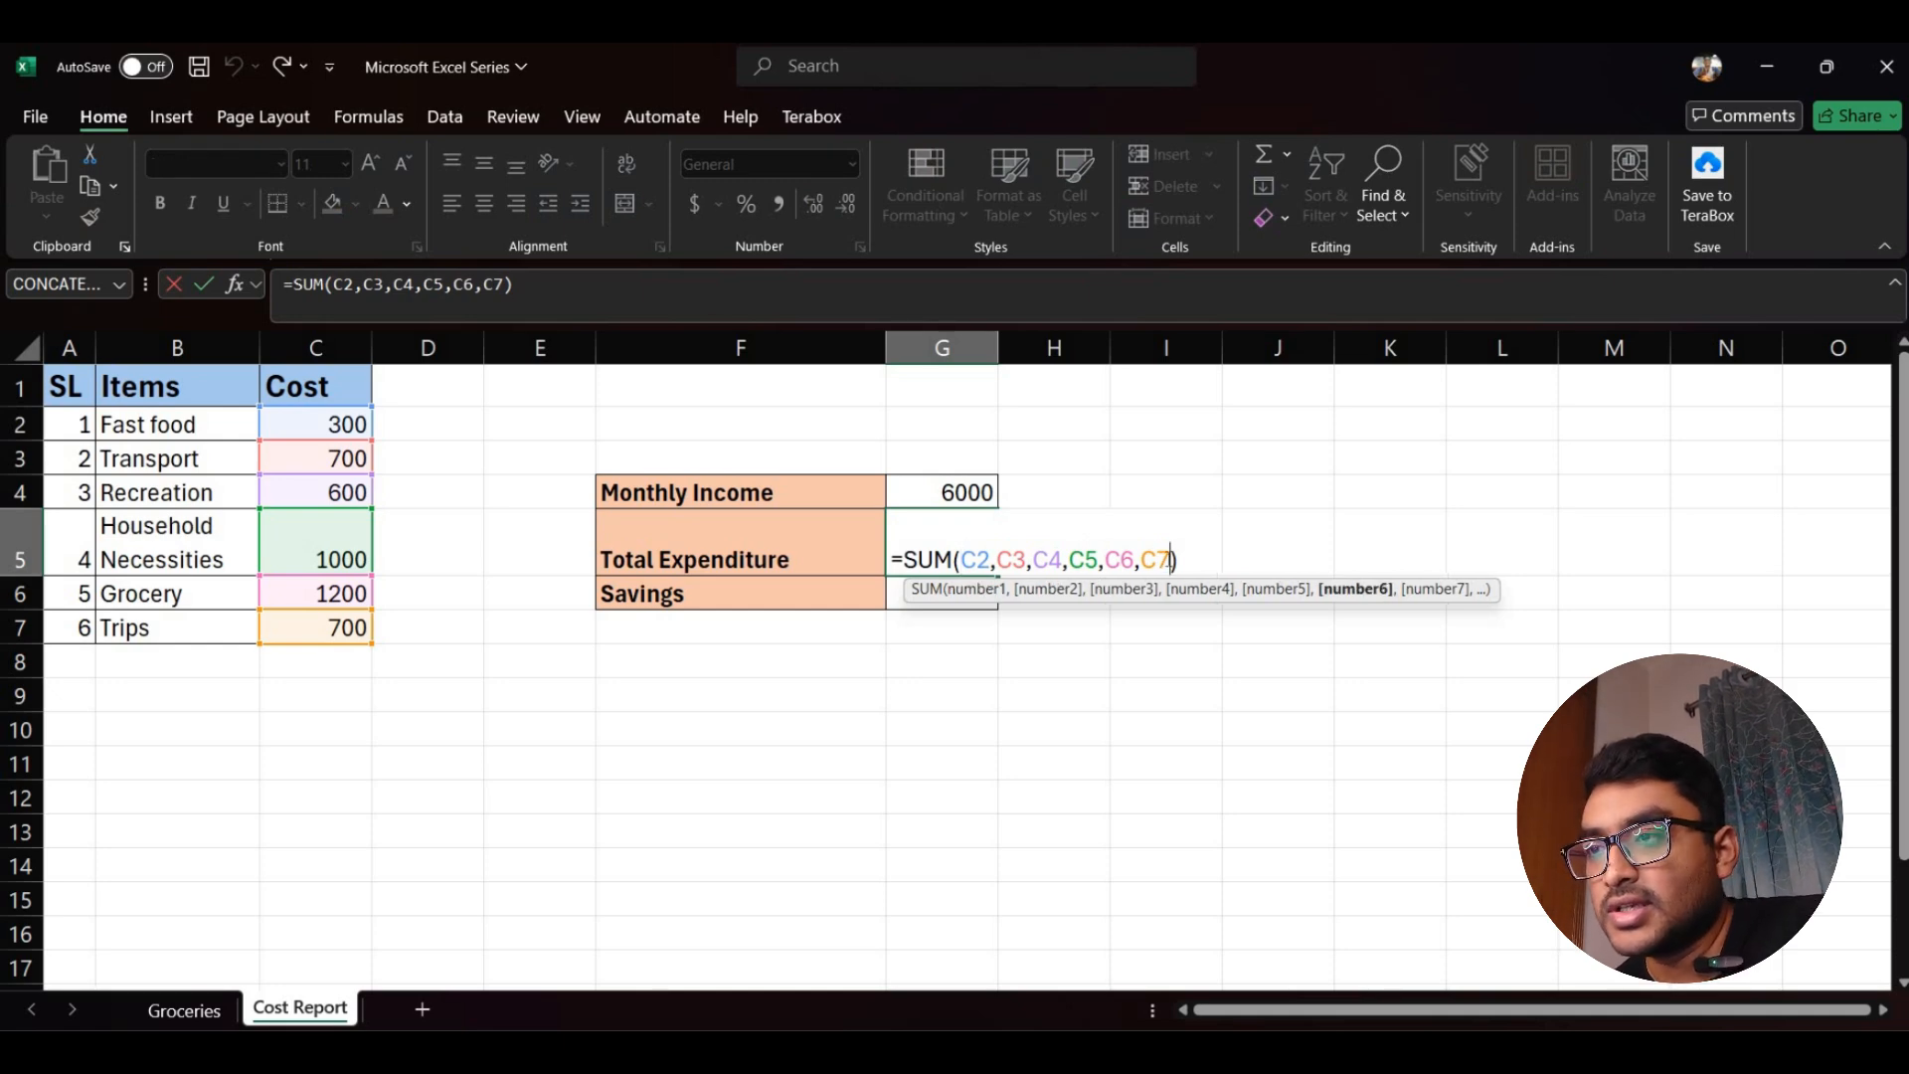
key("BackSpace")
key("BackSpace")
key("BackSpace")
key("BackSpace")
key("BackSpace")
key("BackSpace")
key("BackSpace")
key("BackSpace")
key("BackSpace")
key("BackSpace")
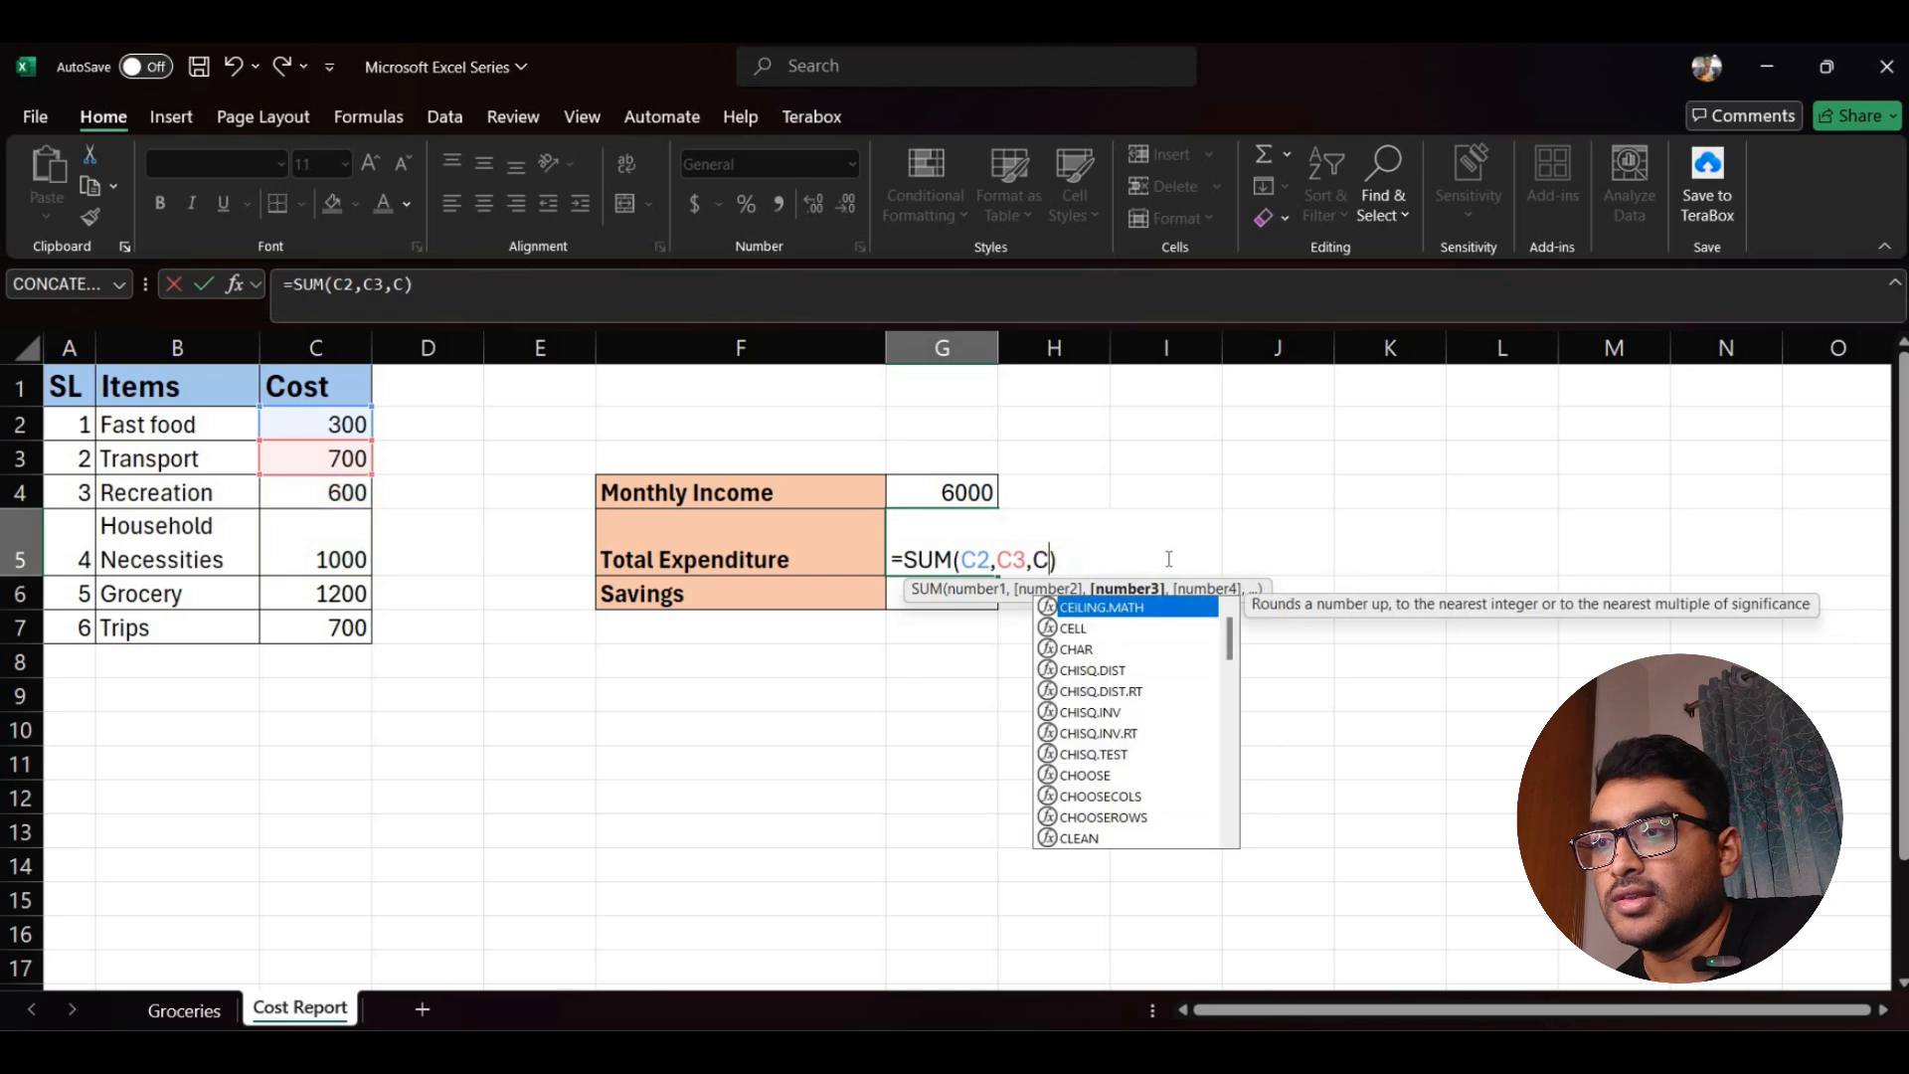
key("BackSpace")
key("BackSpace")
key("BackSpace")
key("BackSpace")
key("BackSpace")
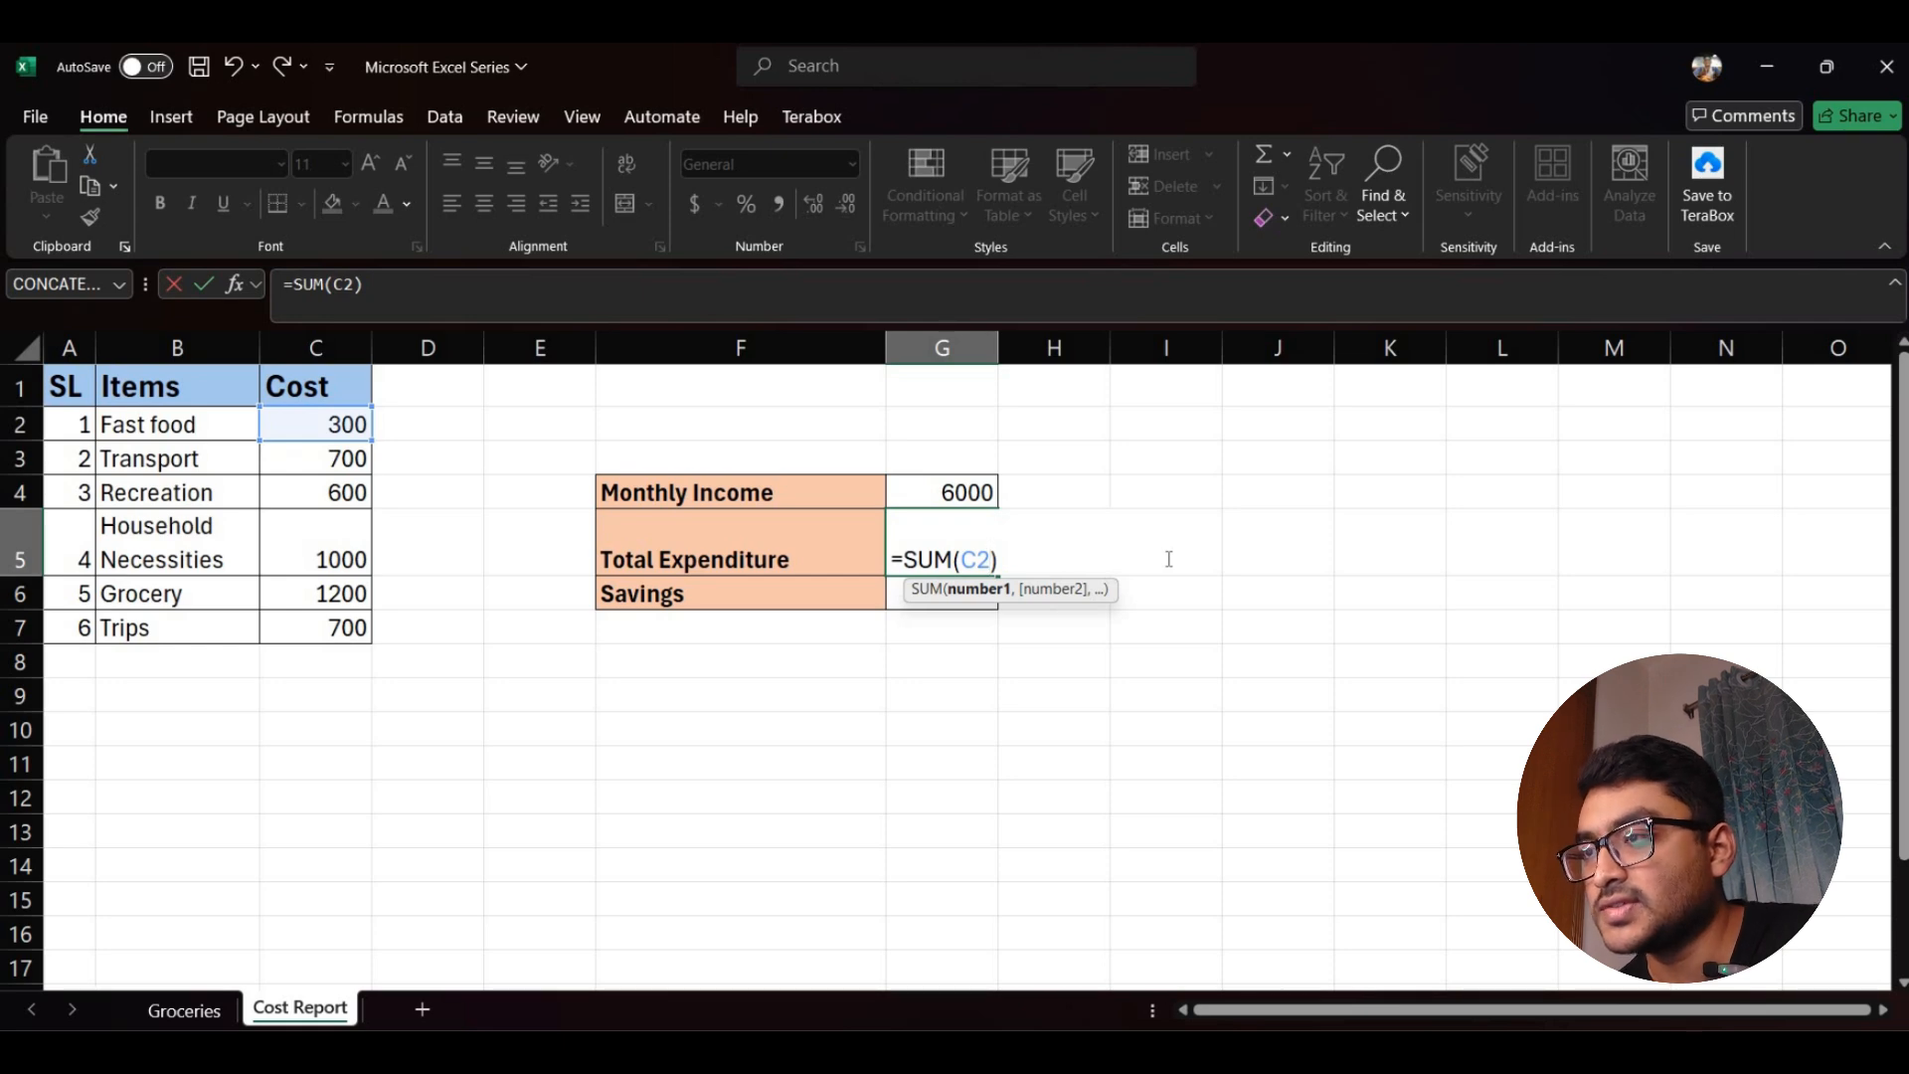
type(":")
type("C")
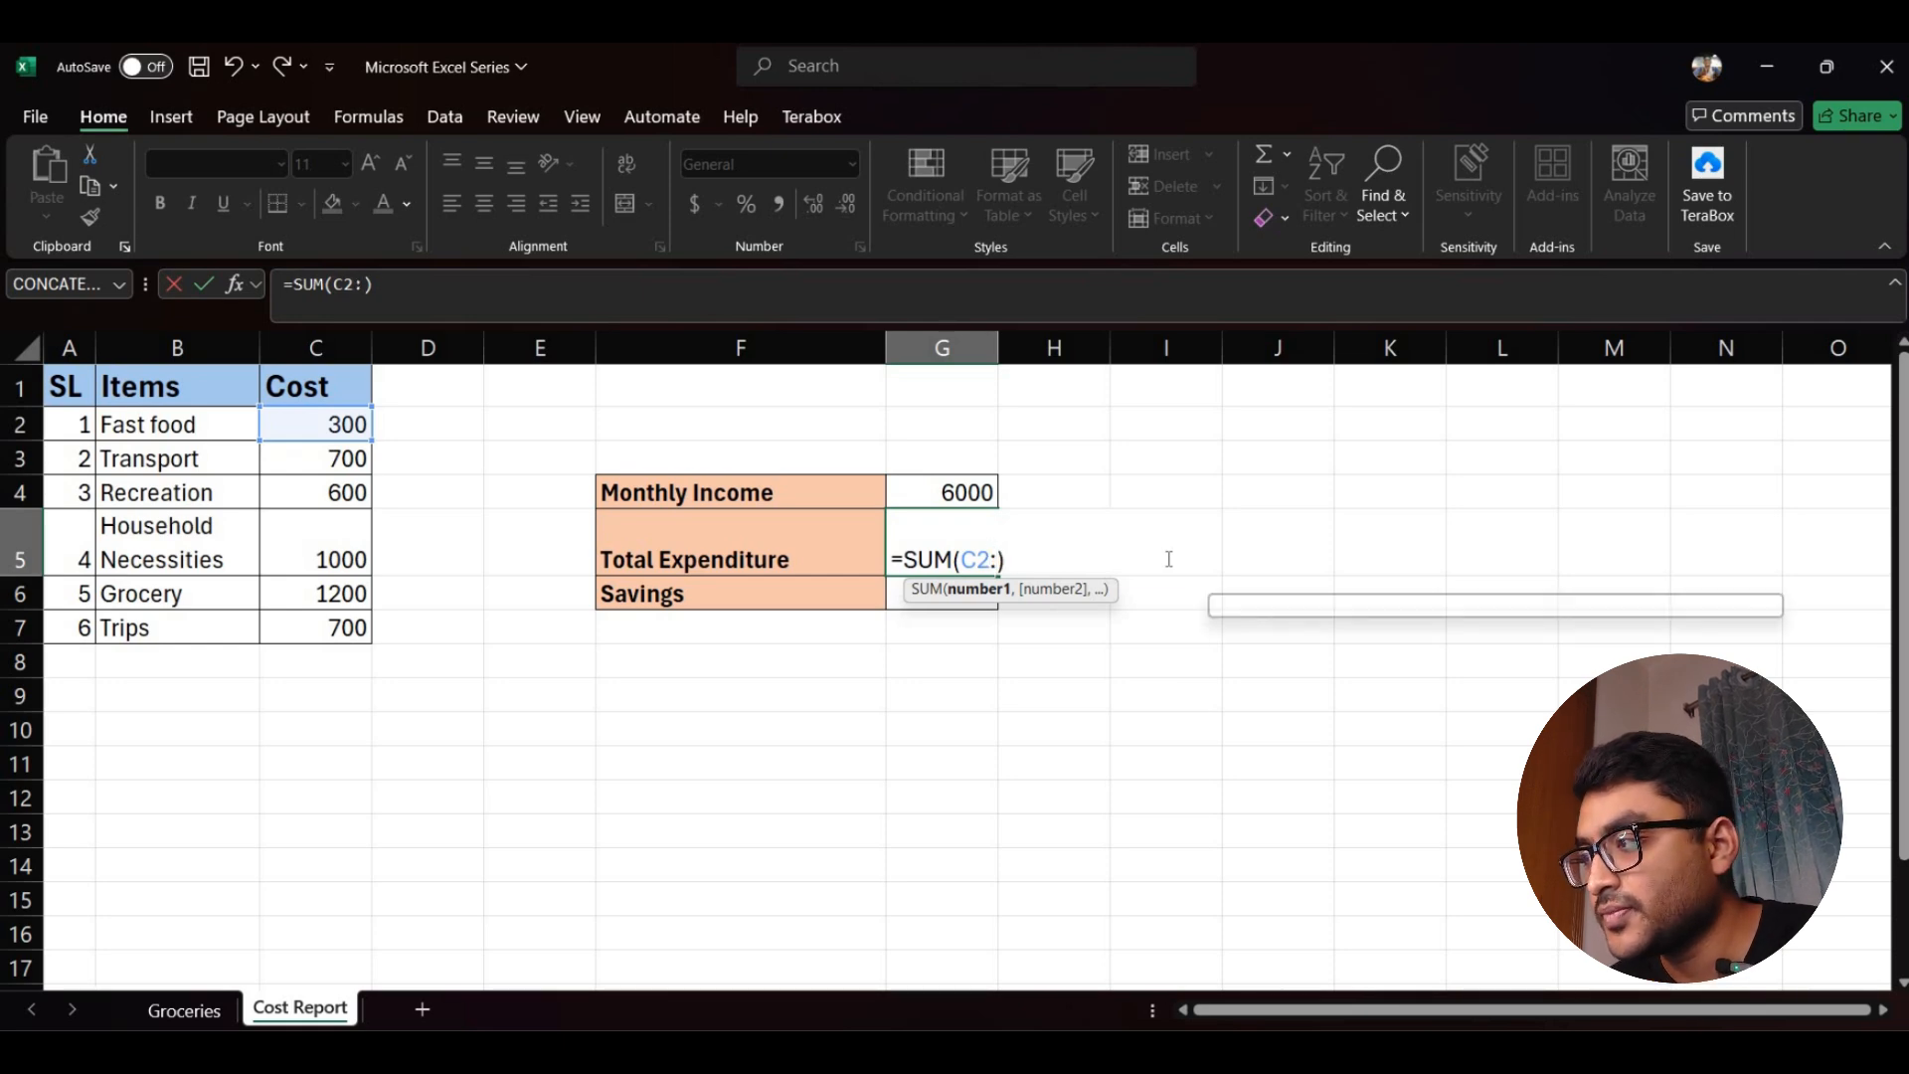
type("7")
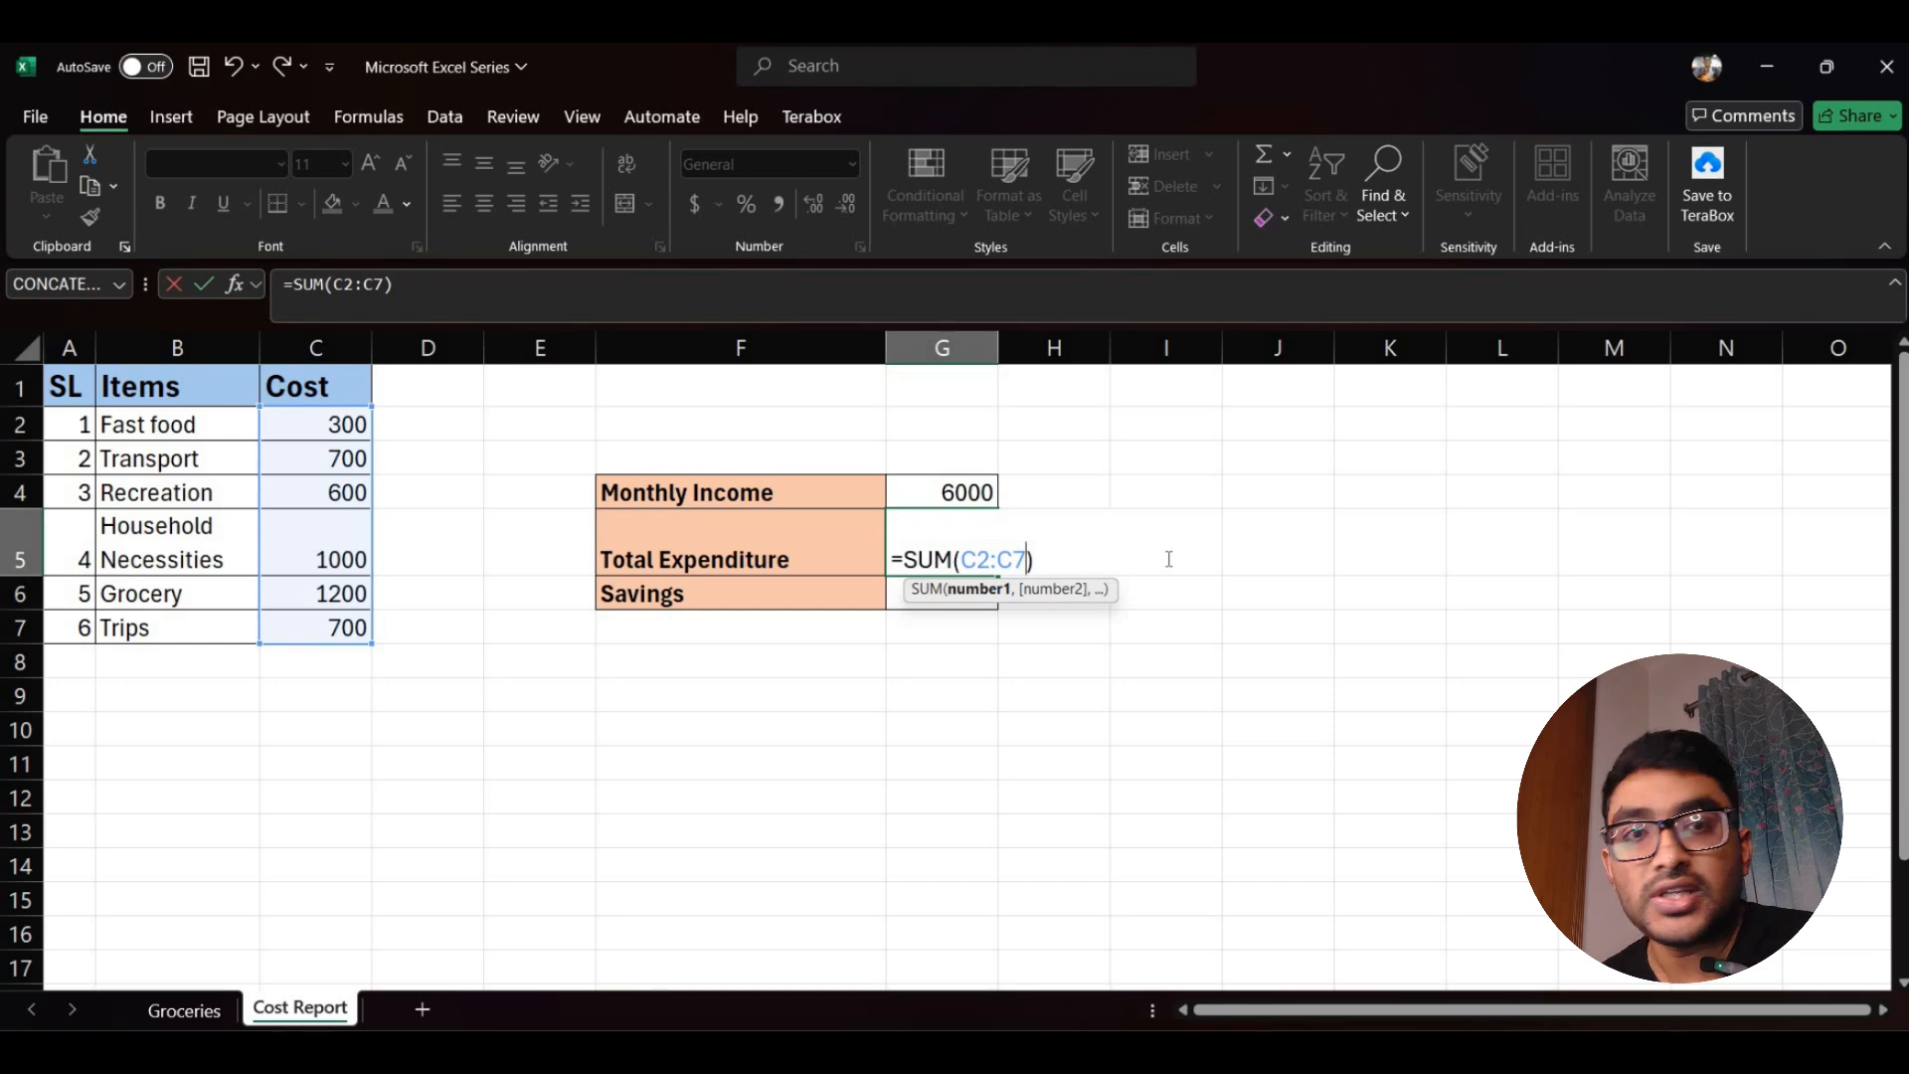
key("Return")
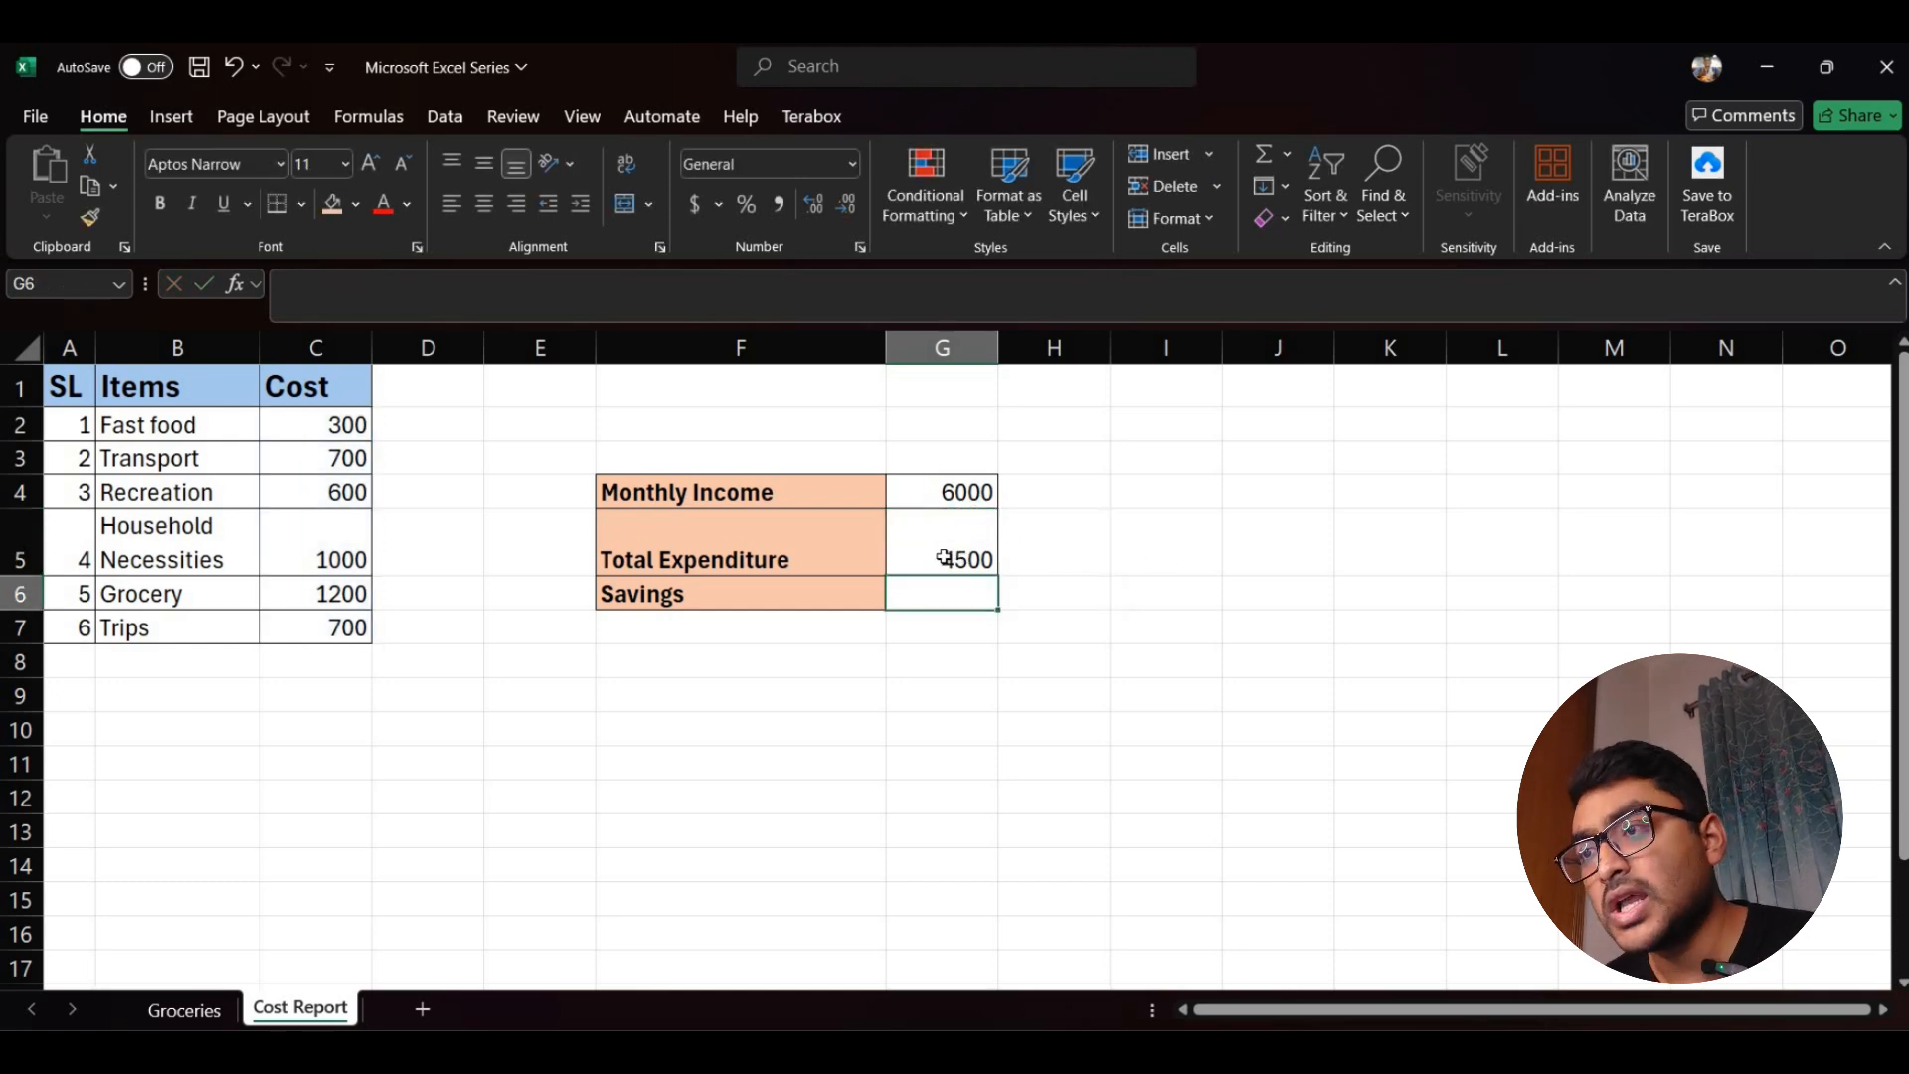
left_click(947, 558)
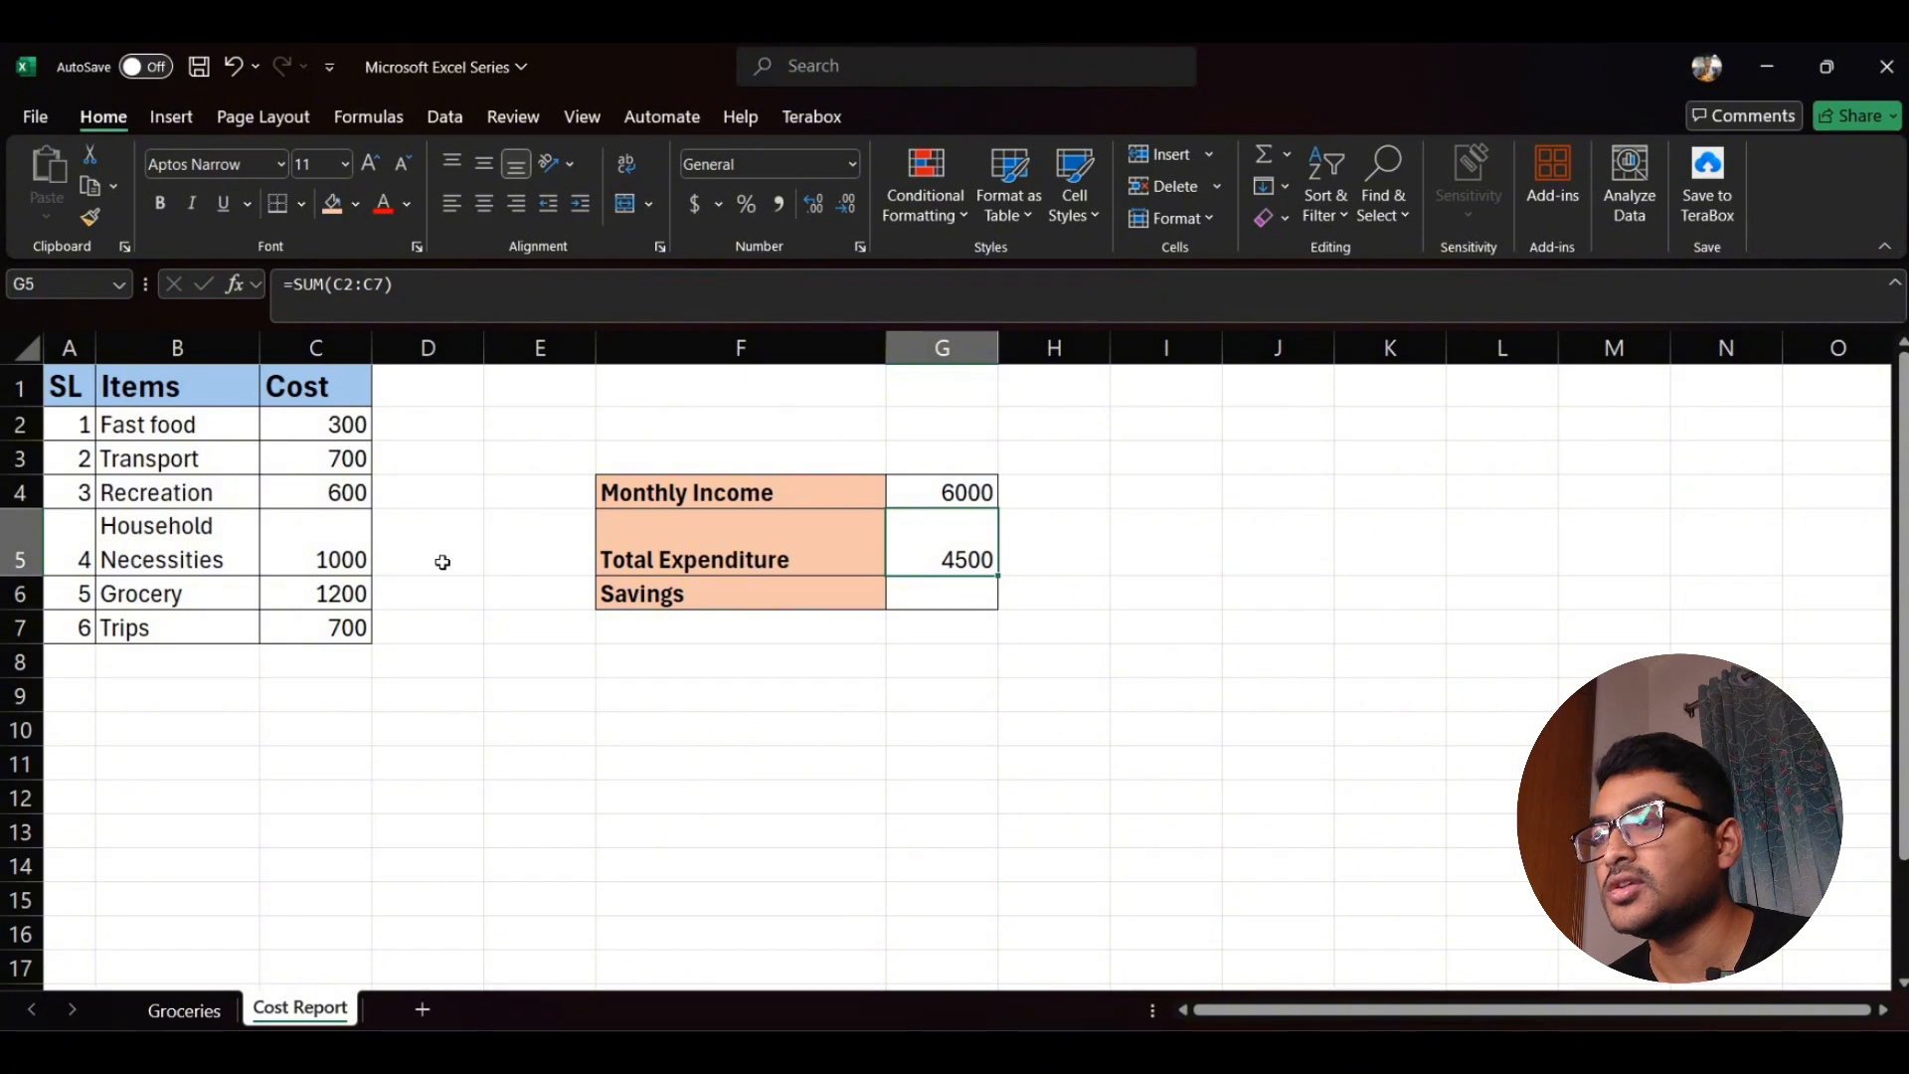
Step: Calculate the Savings in G6 by subtracting Total Expenditure from Monthly Income with =G4-G5
left_click(940, 588)
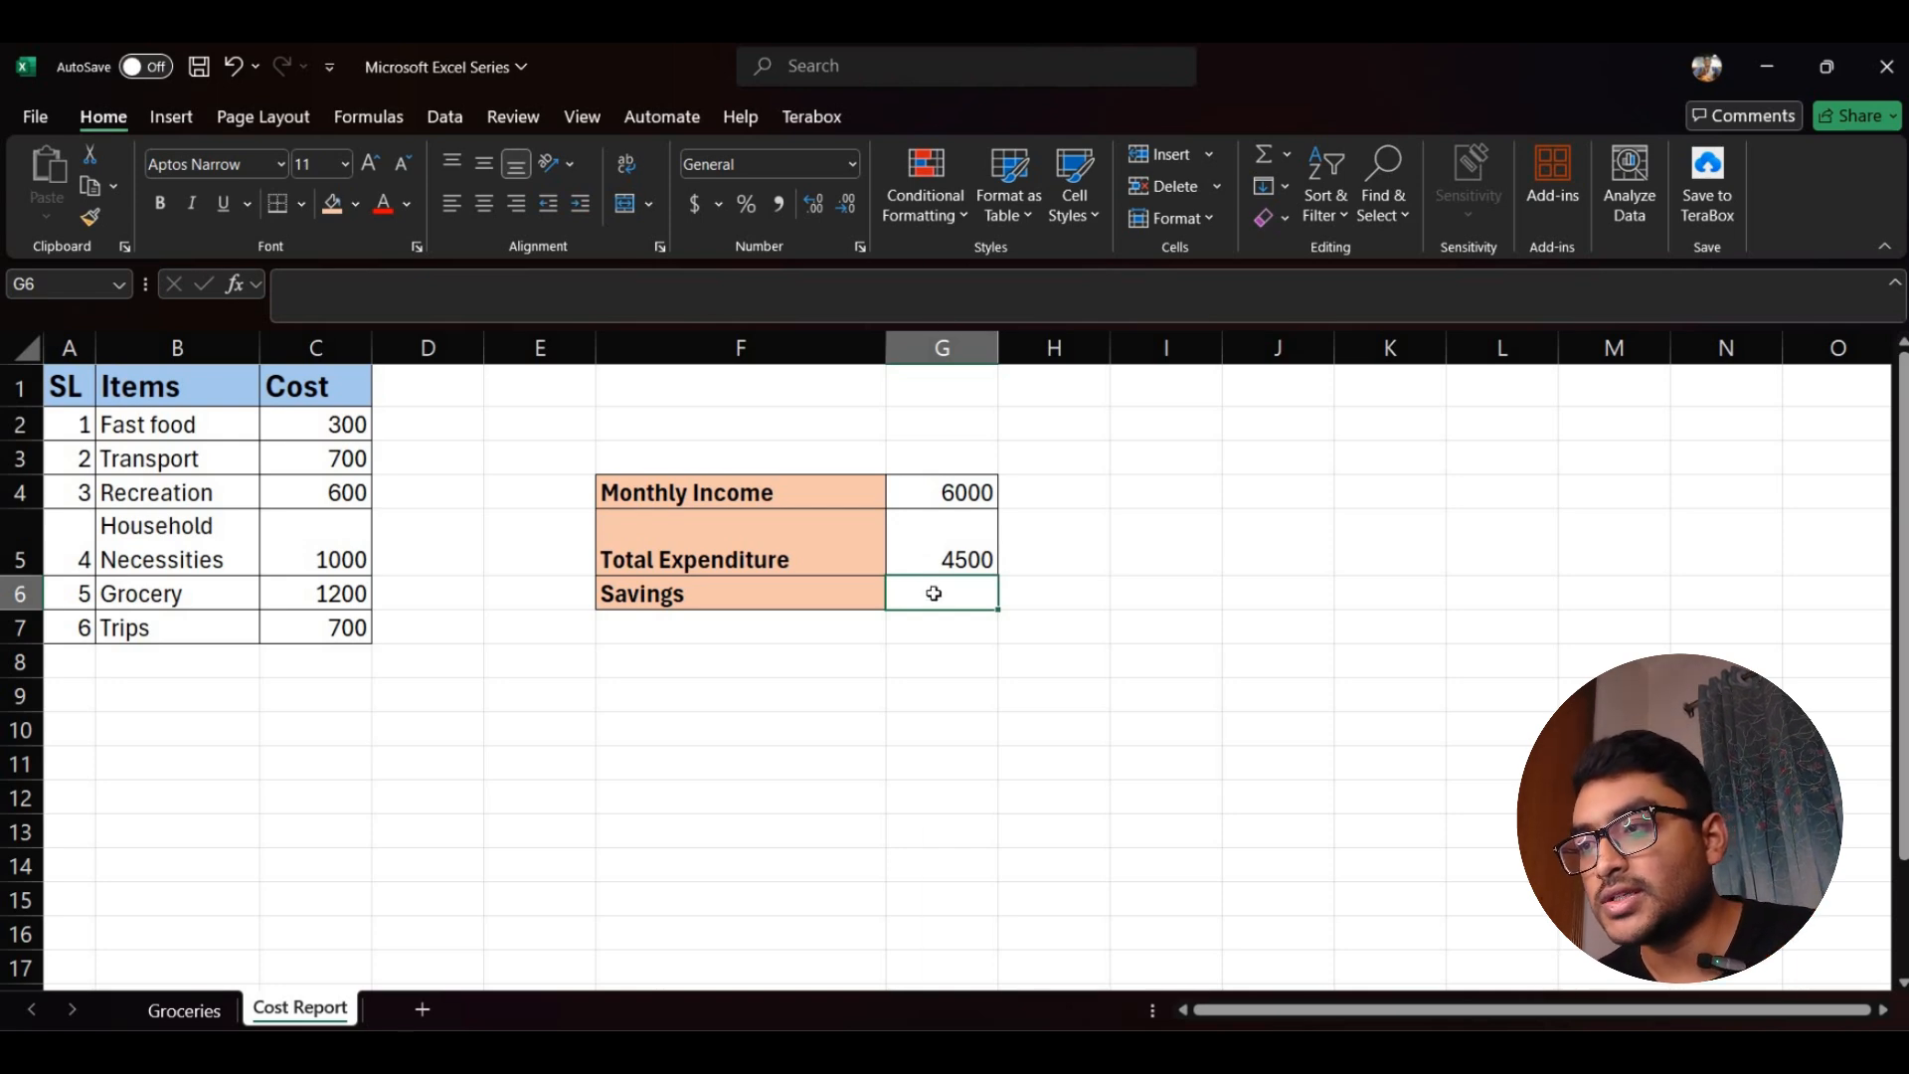
double_click(935, 594)
type("=")
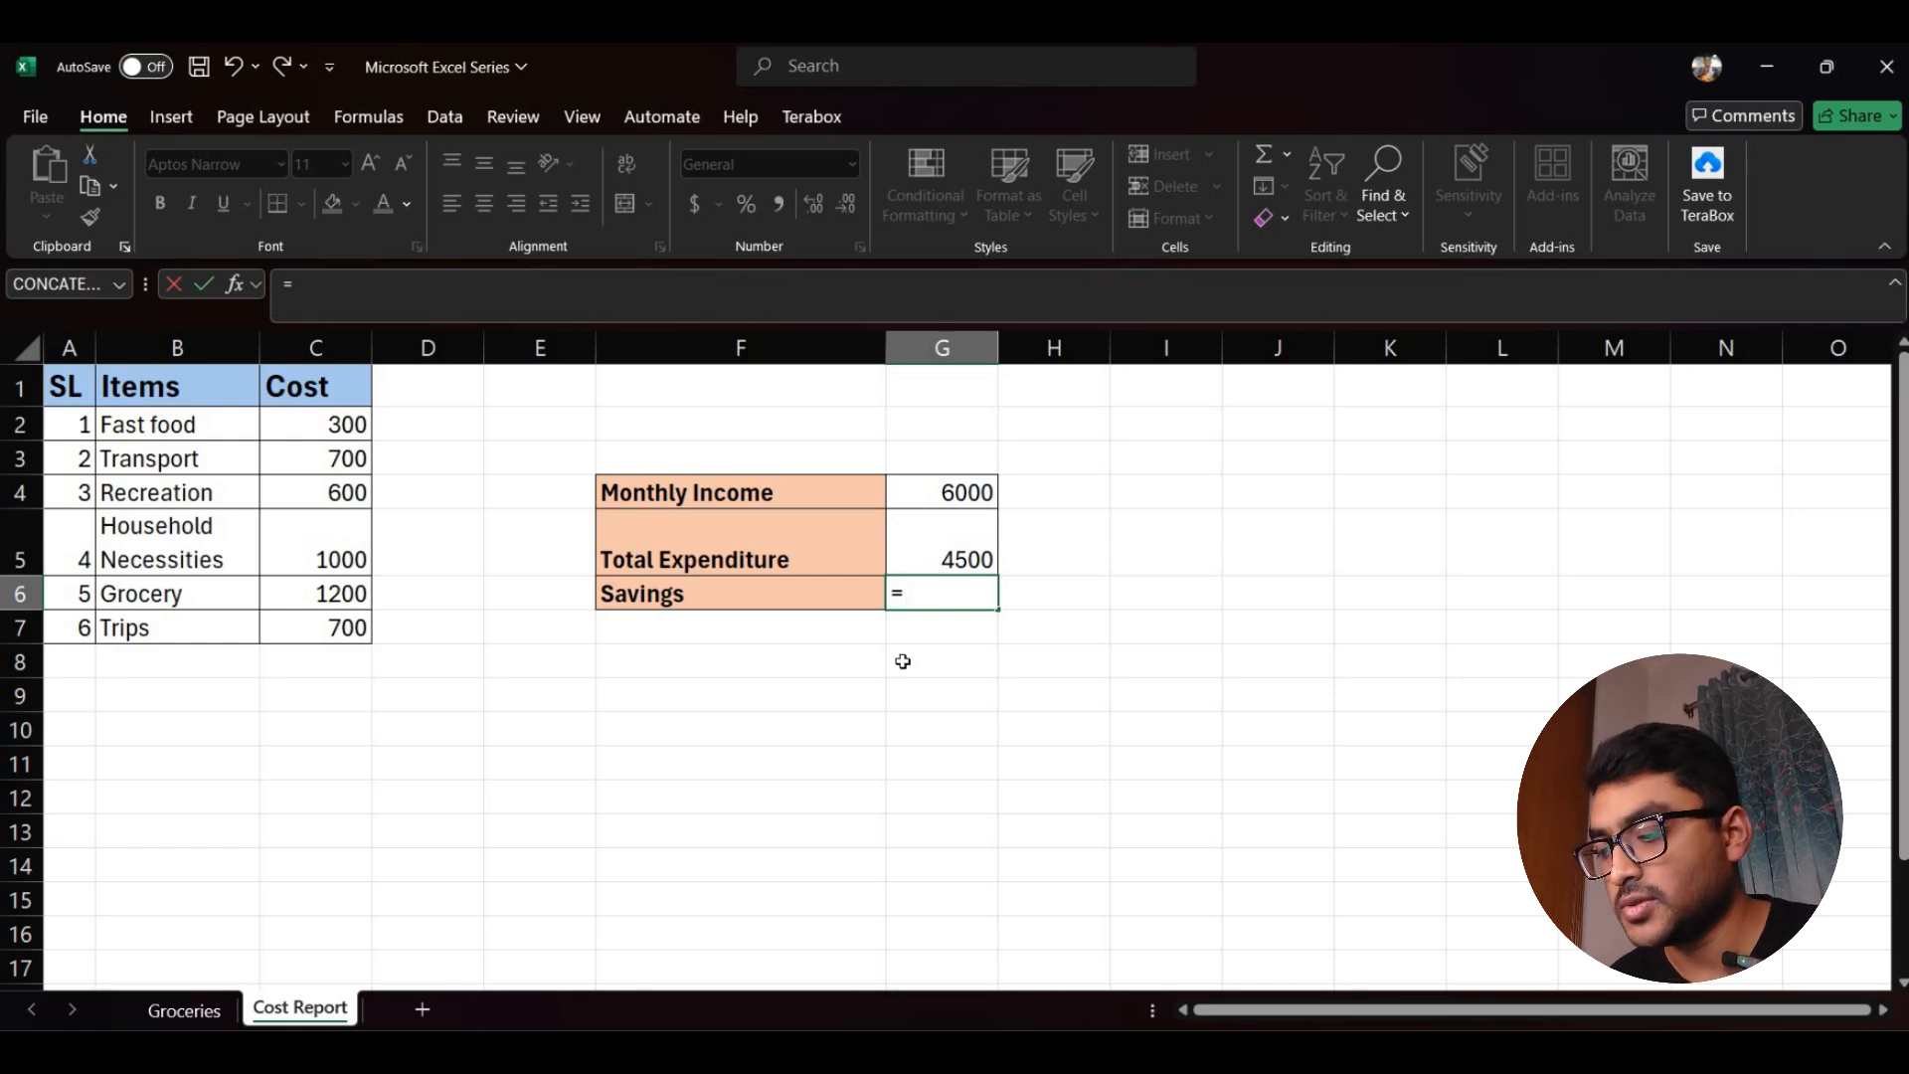
type("G")
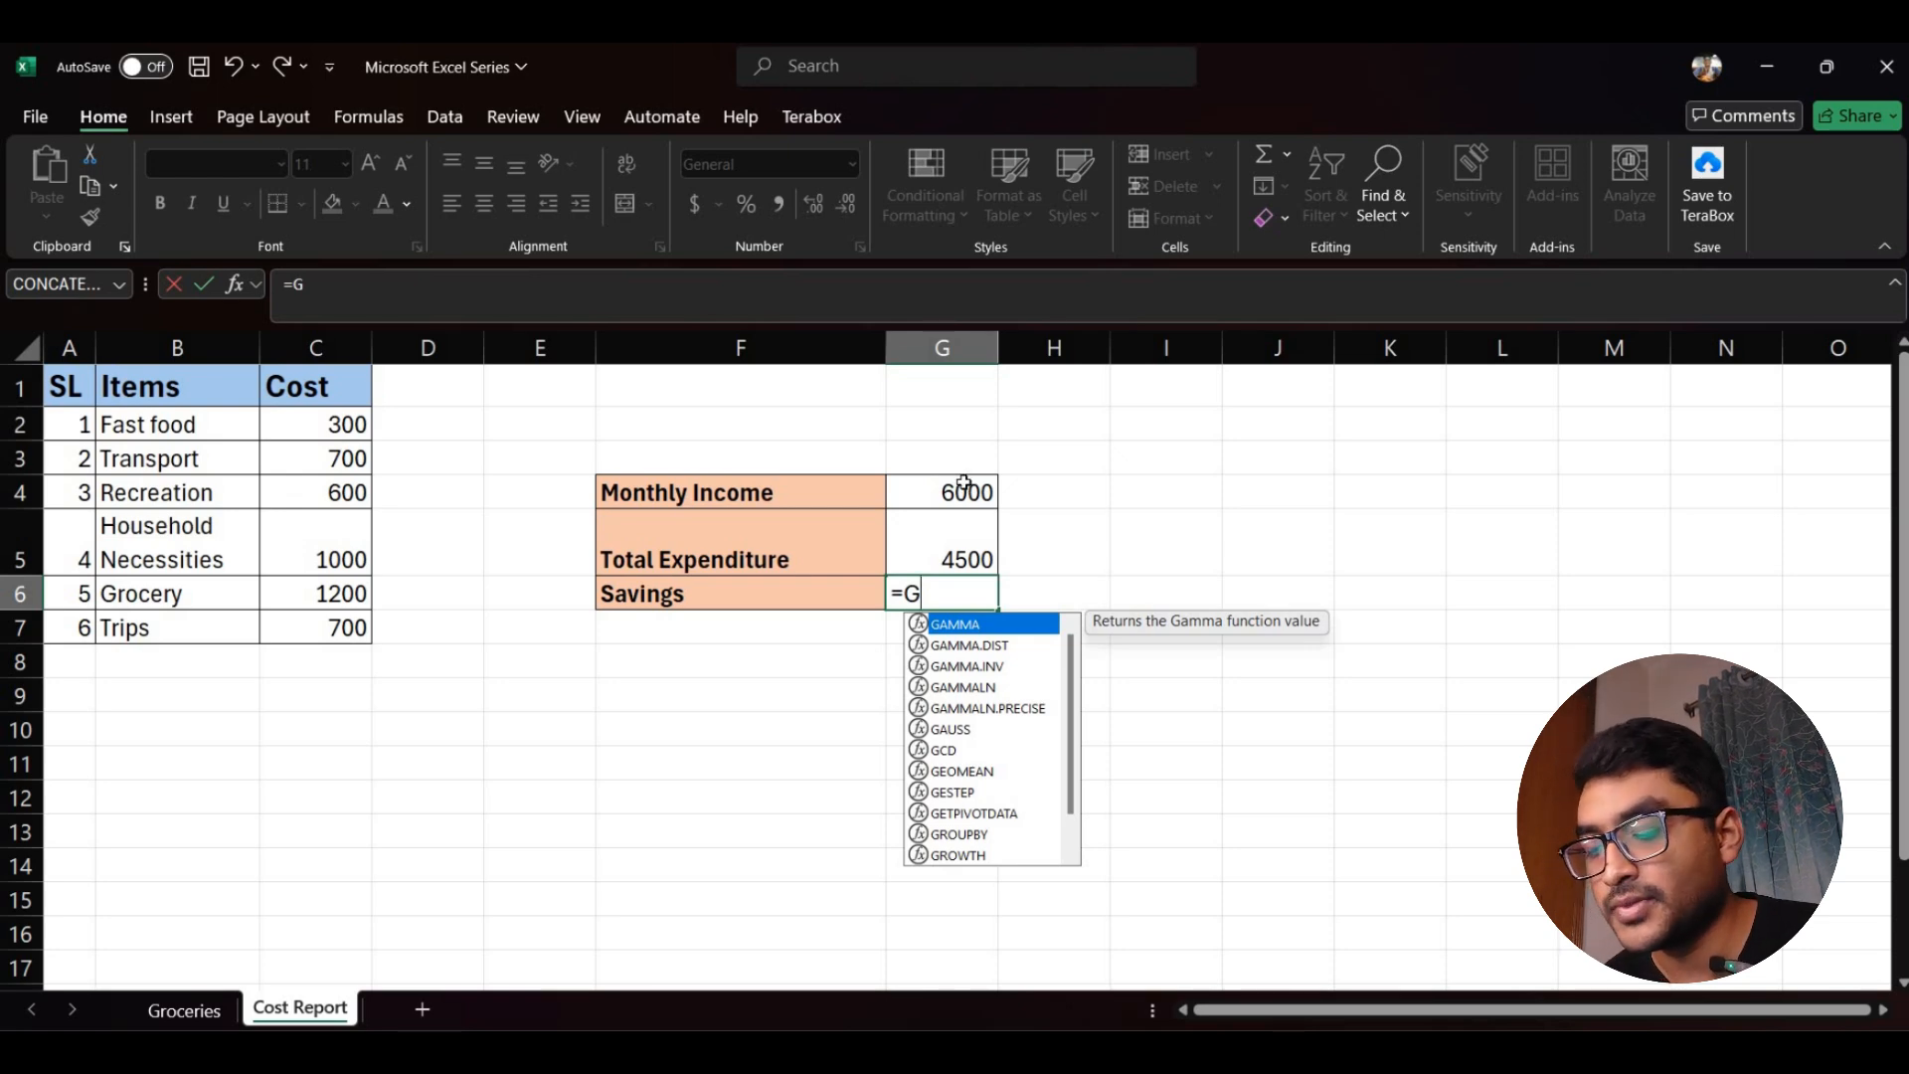
type("4-")
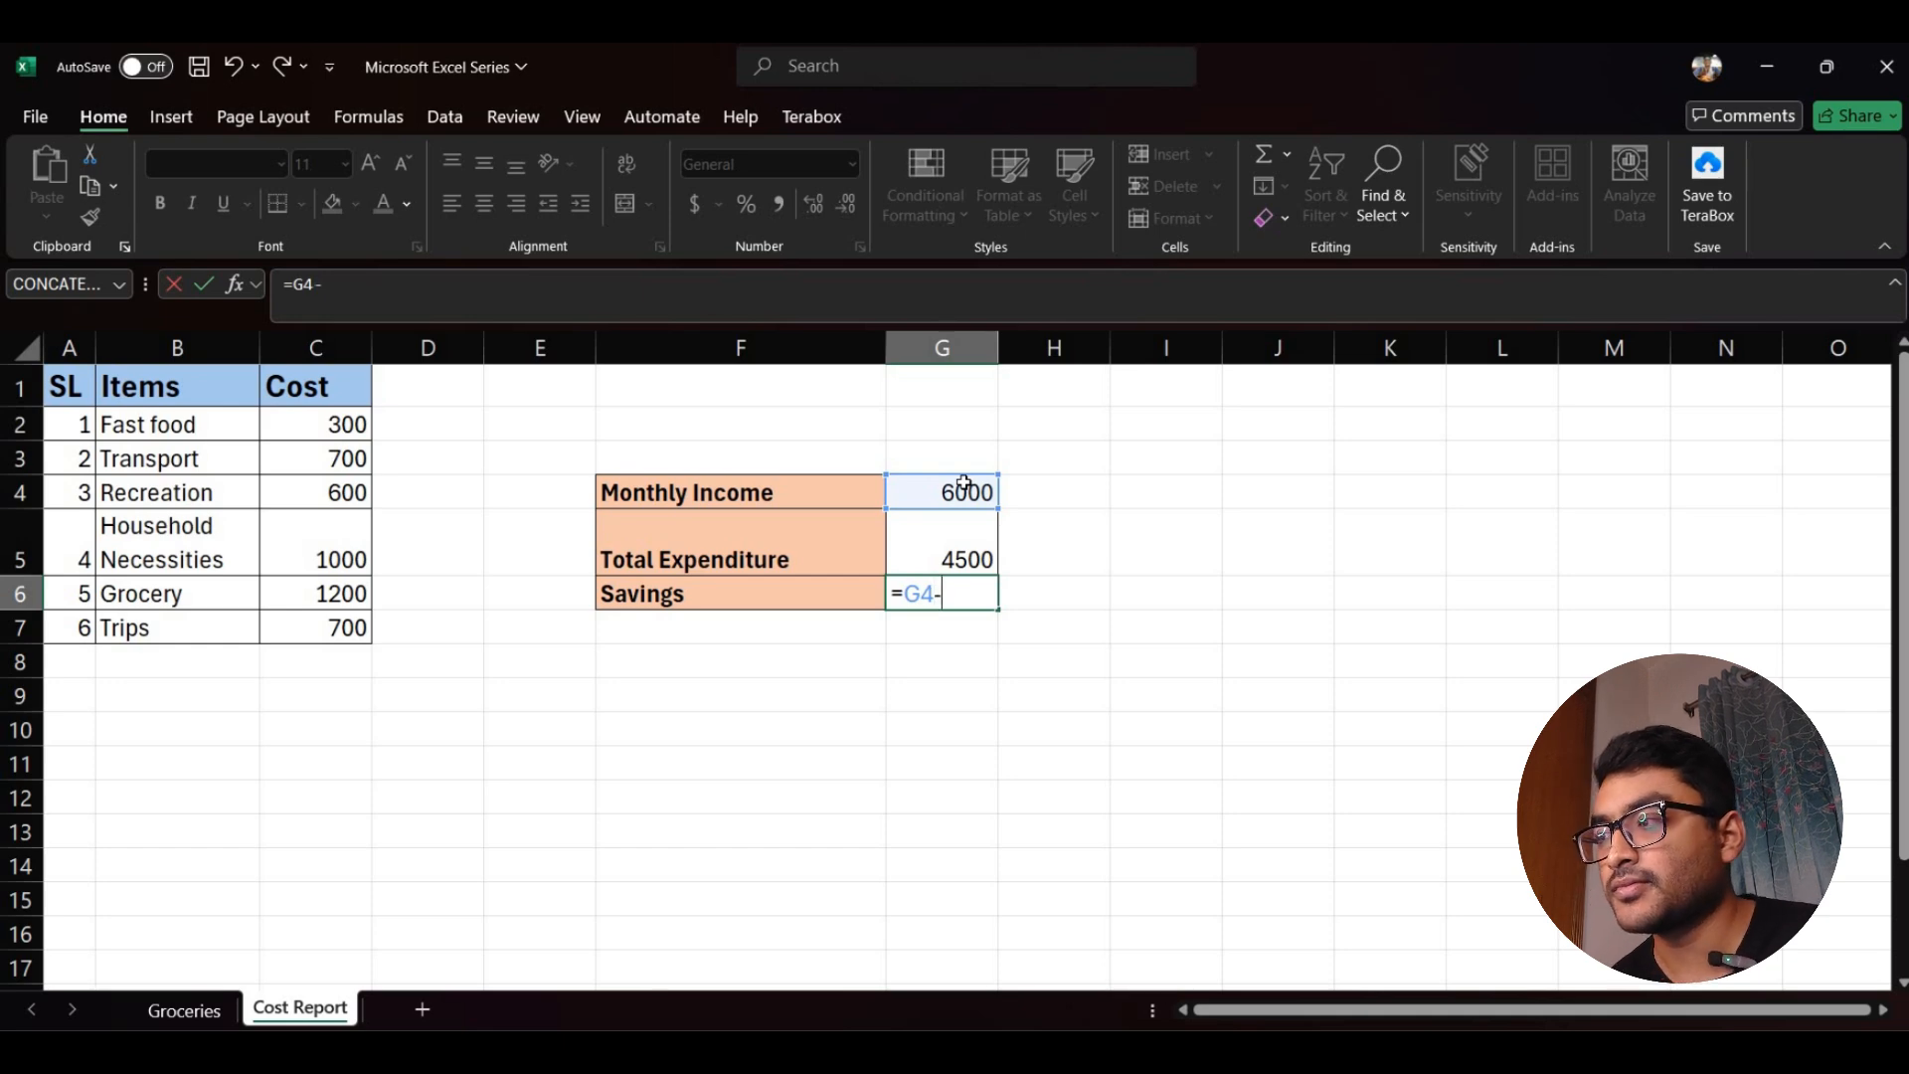
left_click(955, 551)
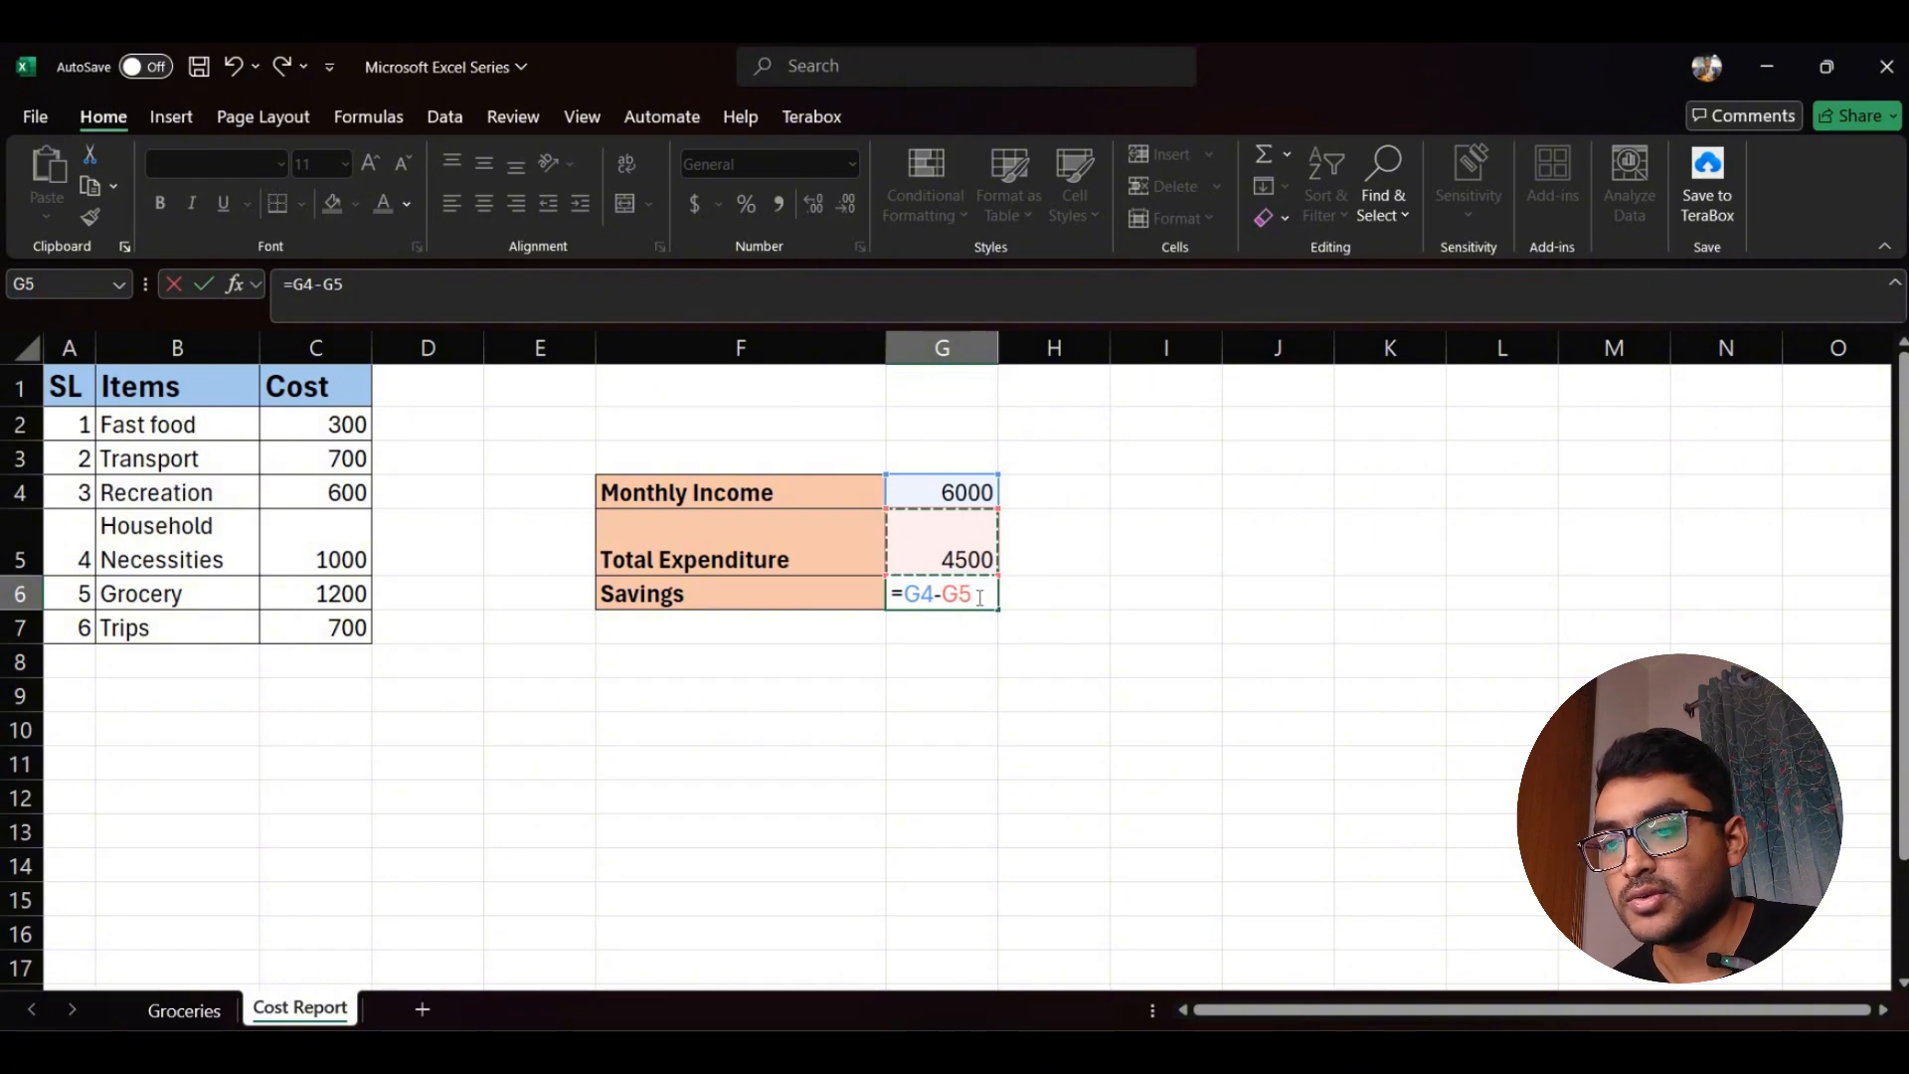
key("Return")
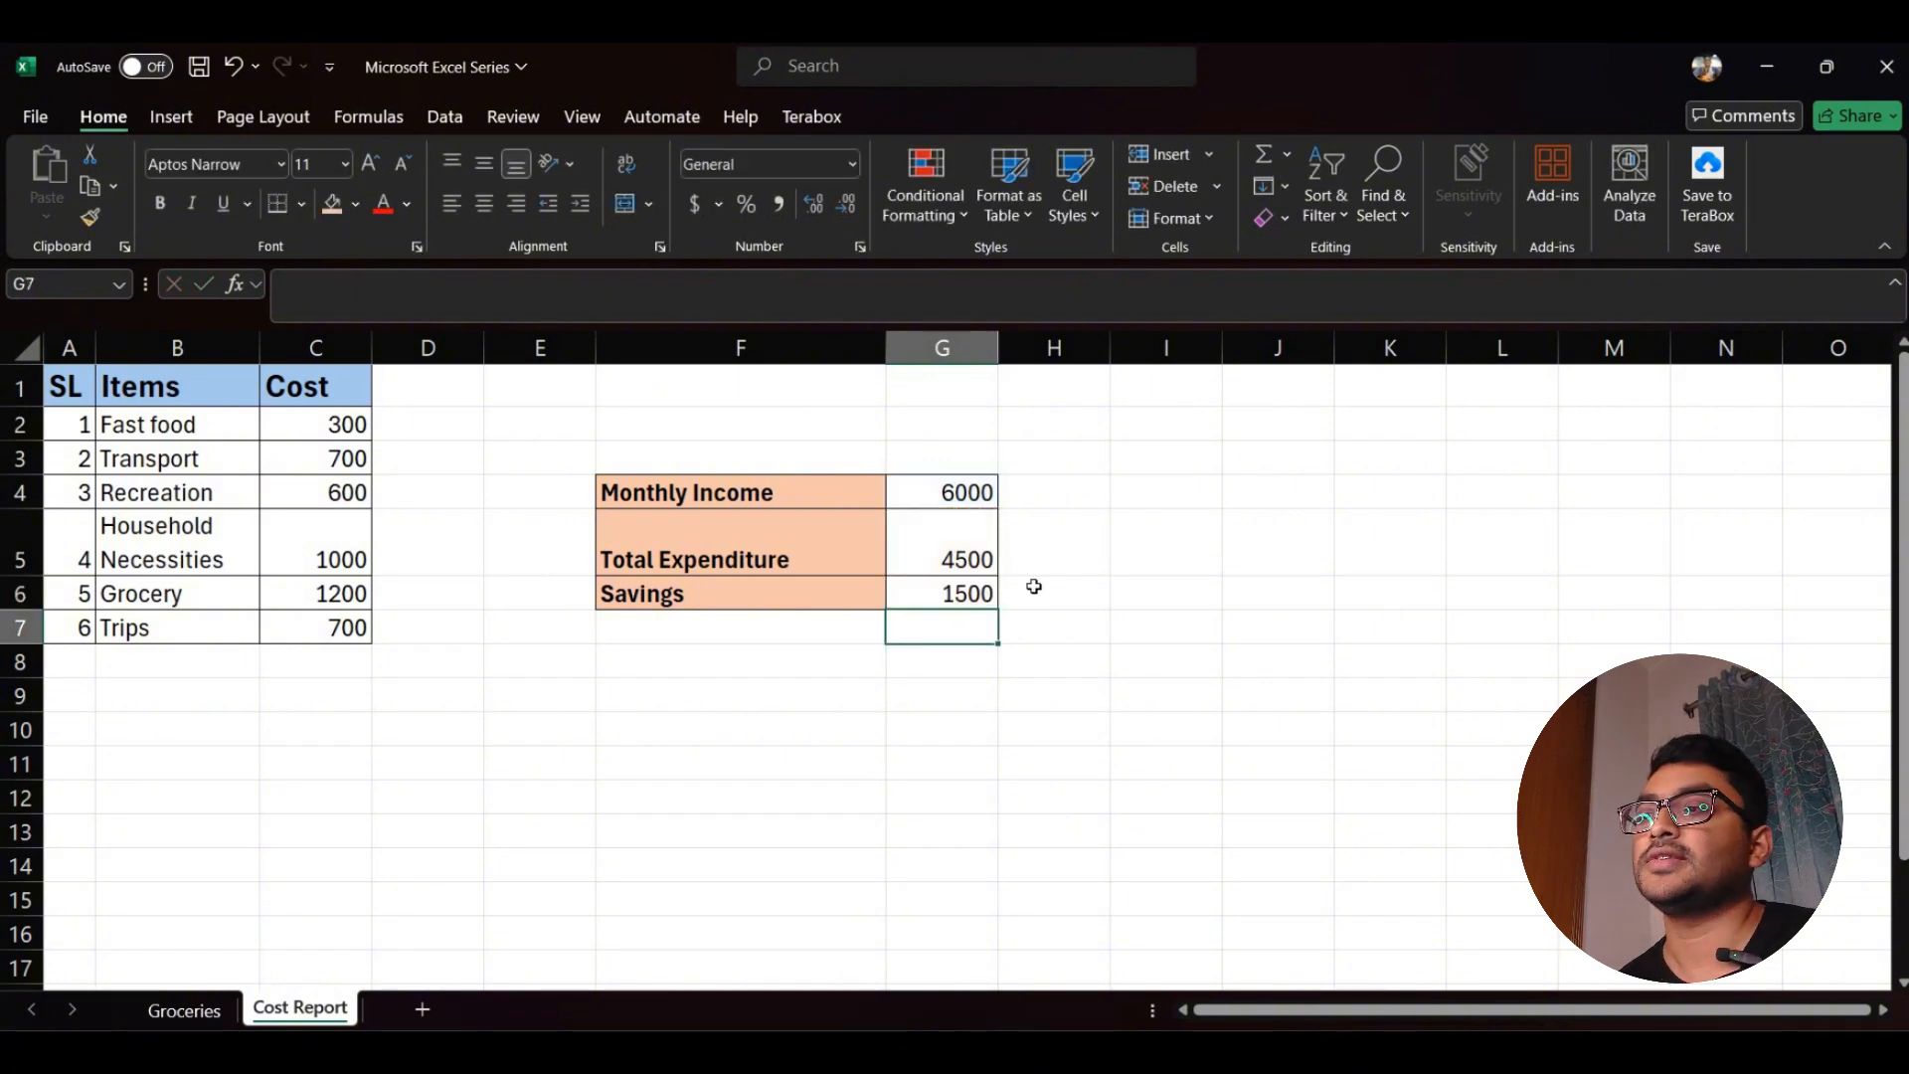
key("Up")
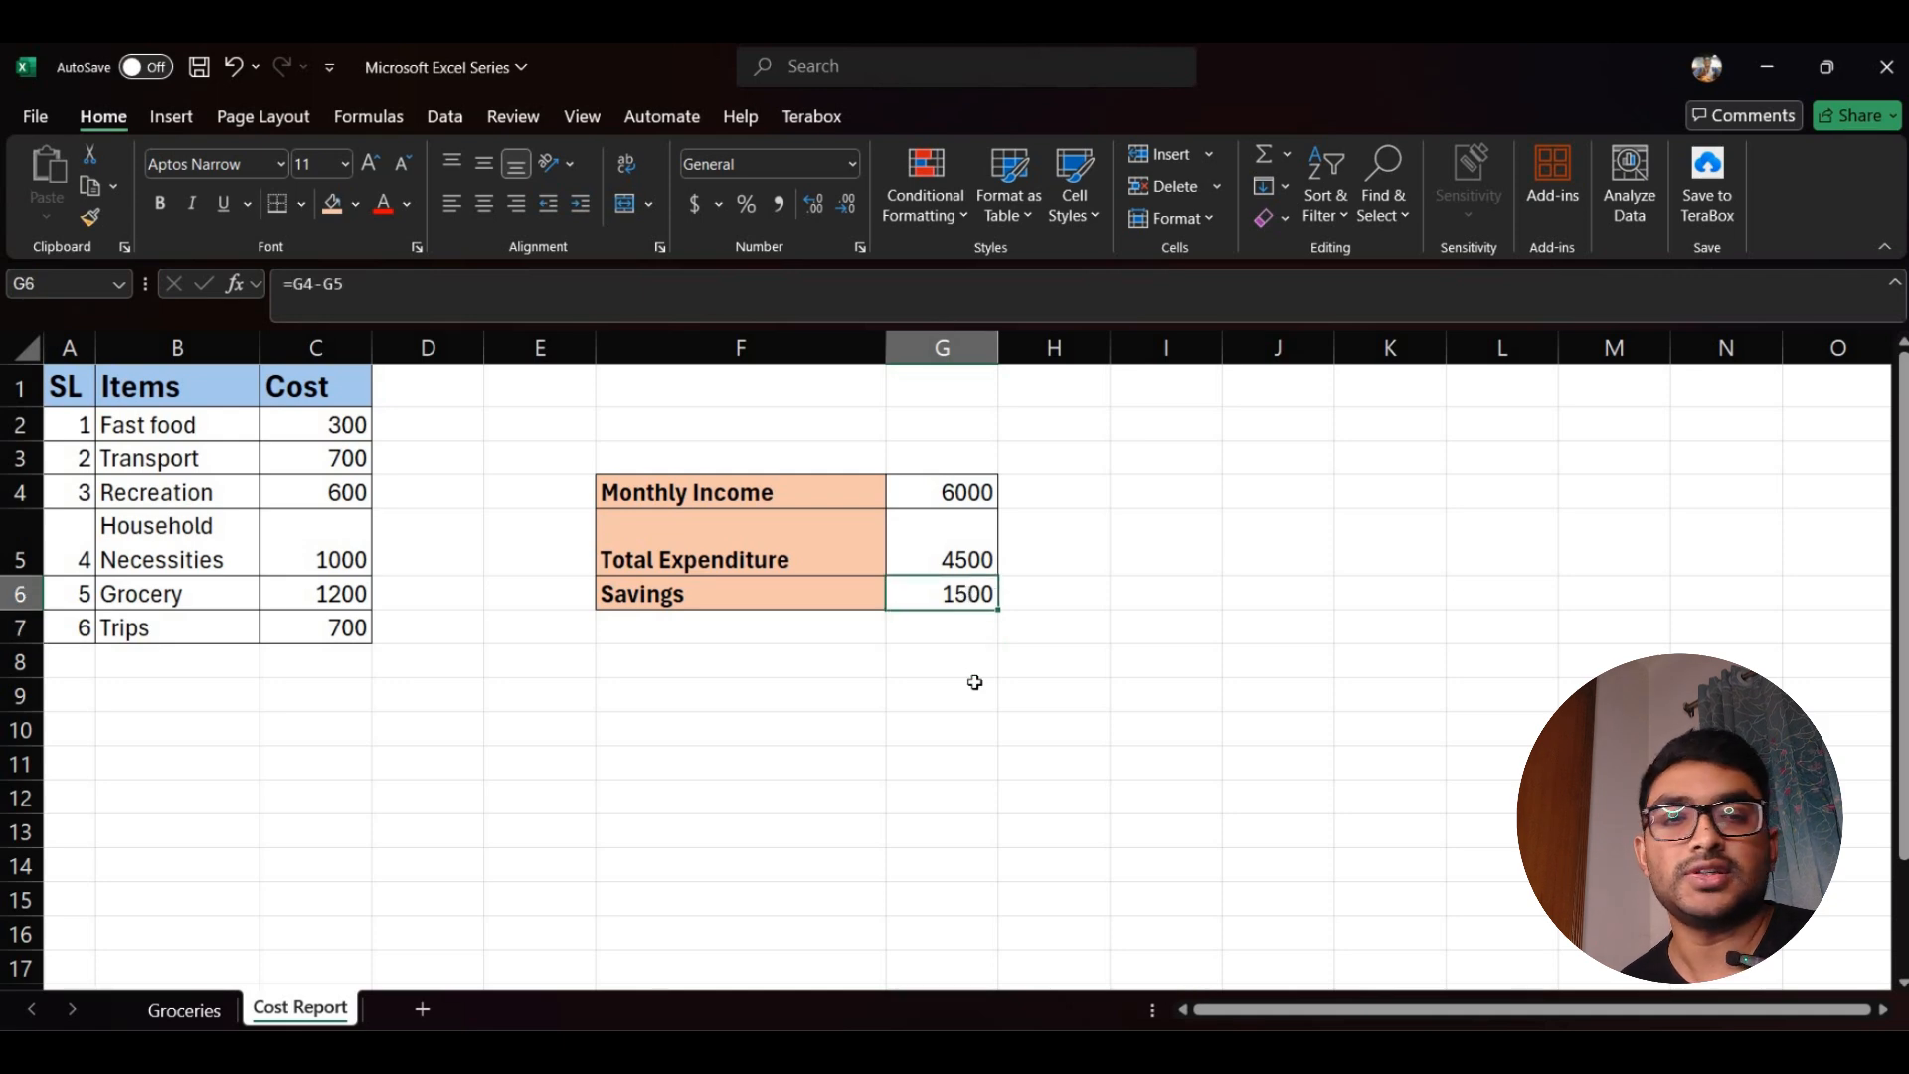